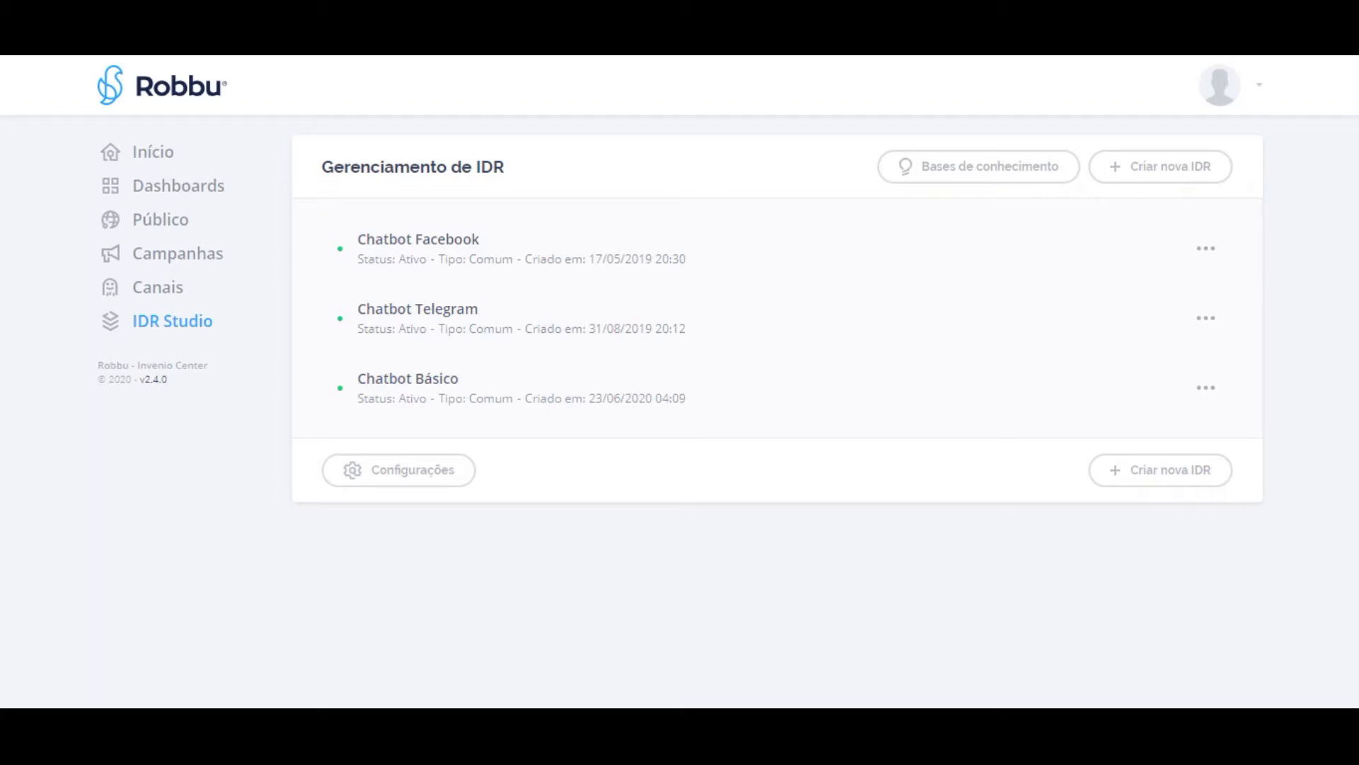
Open the Chatbot Básico flow and review the numbered menu options in its Enviar mensagem action.
click(470, 389)
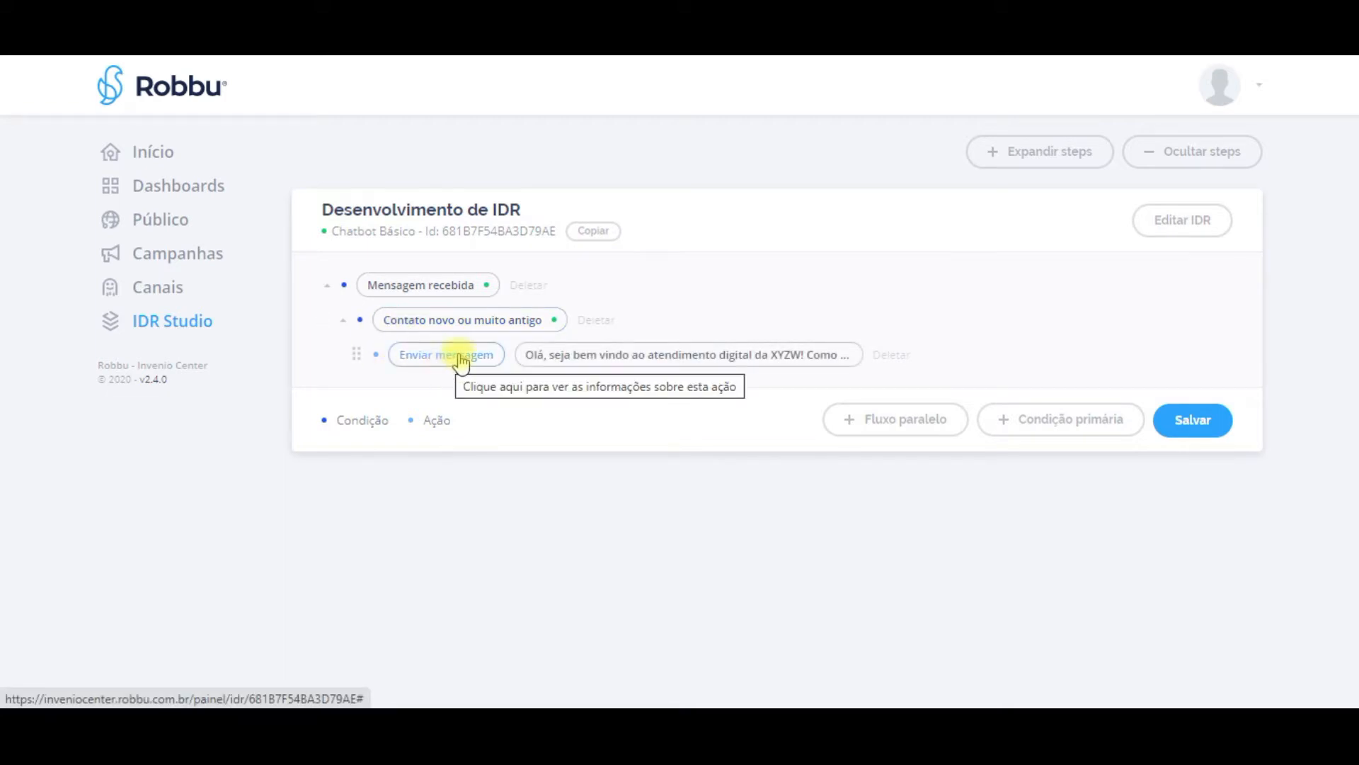
click(461, 362)
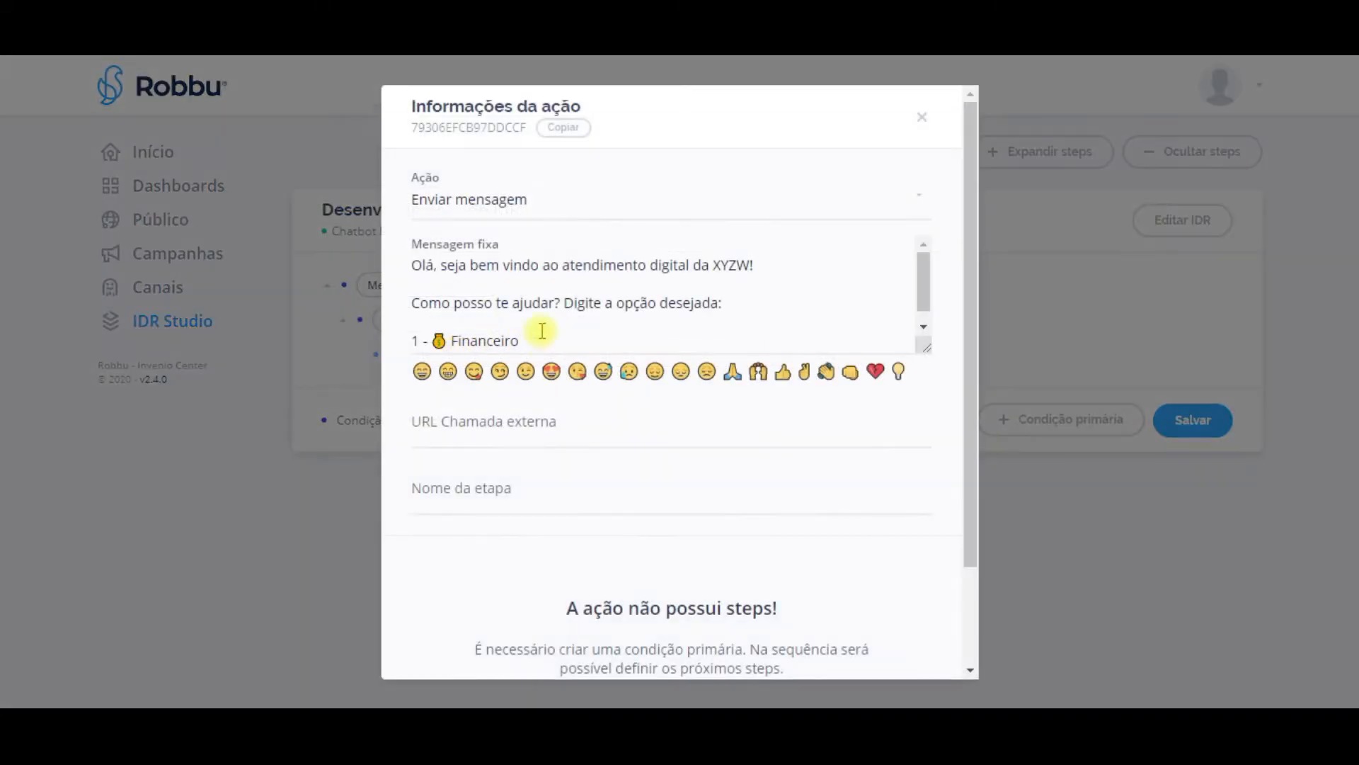
click(709, 281)
scroll(716, 301, down, 1)
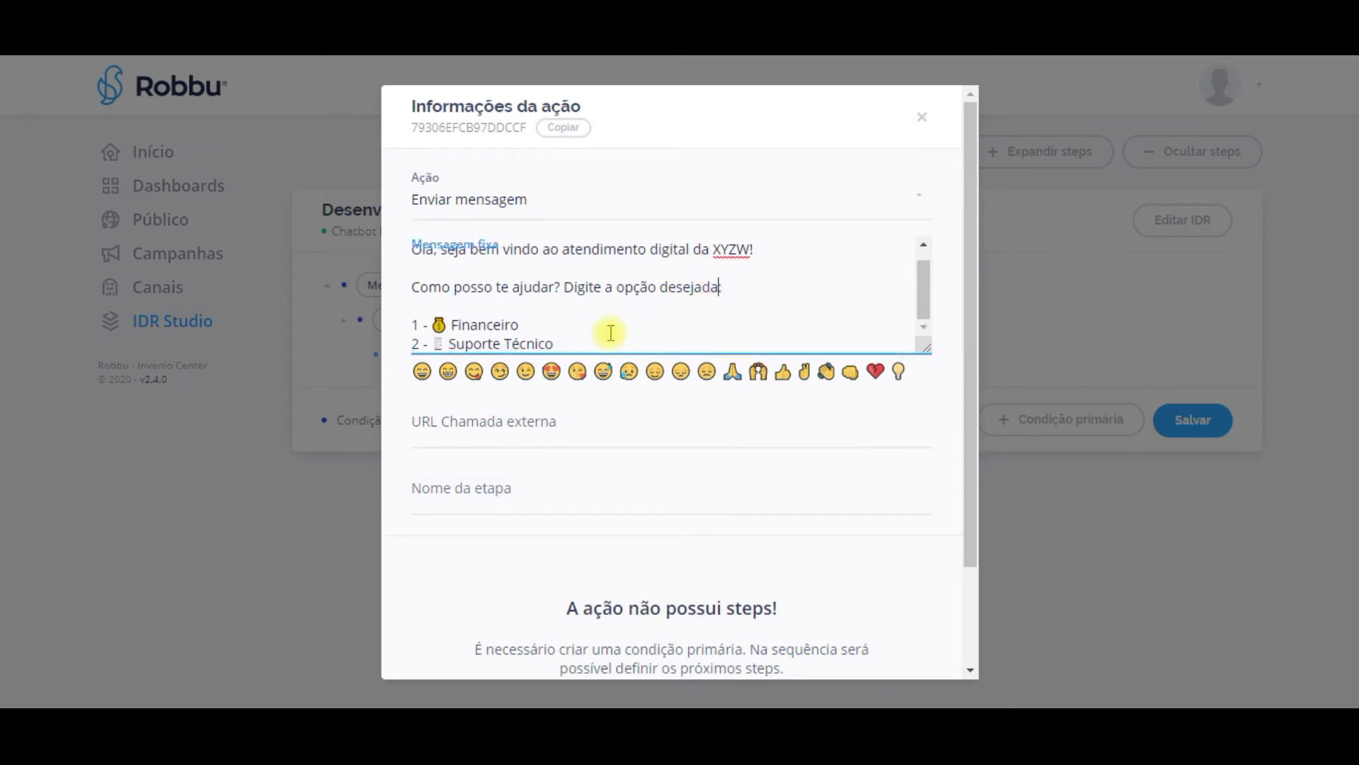
drag(596, 342, 400, 333)
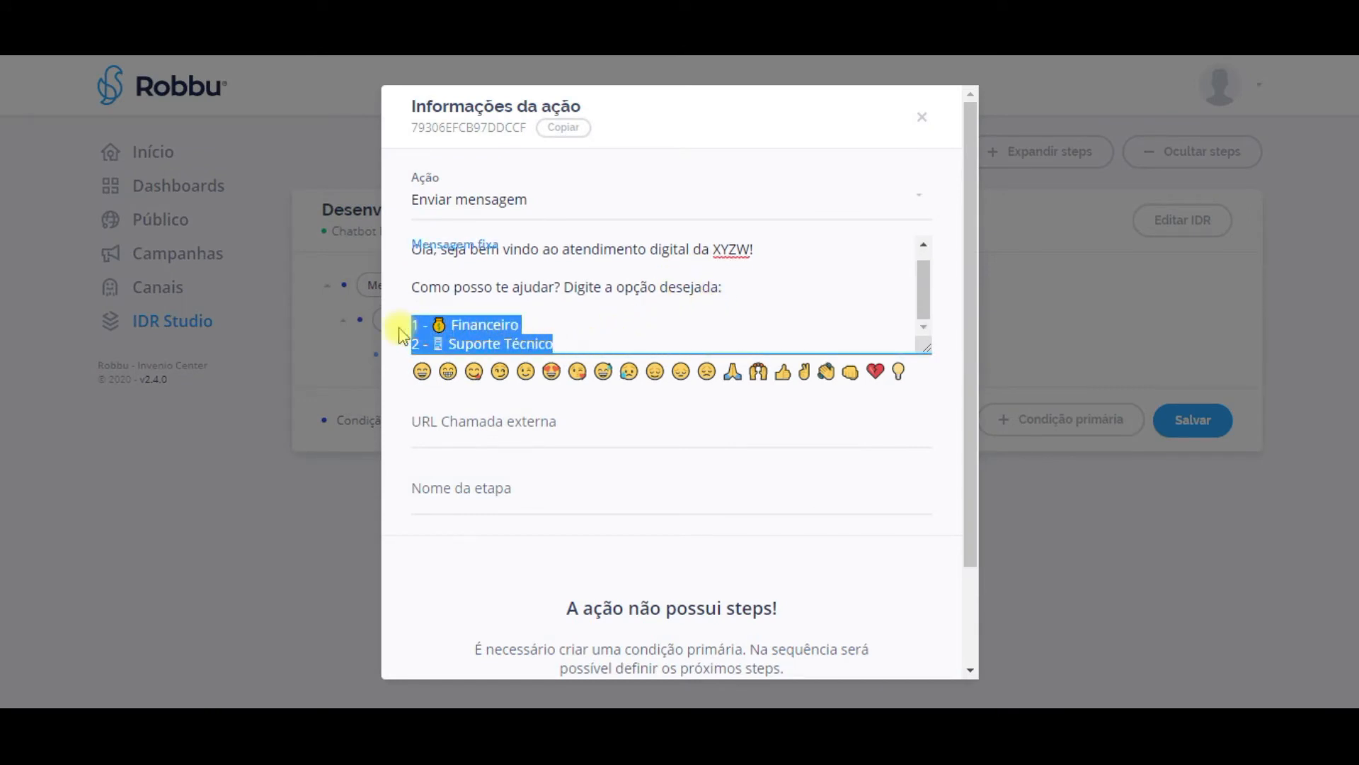
click(765, 289)
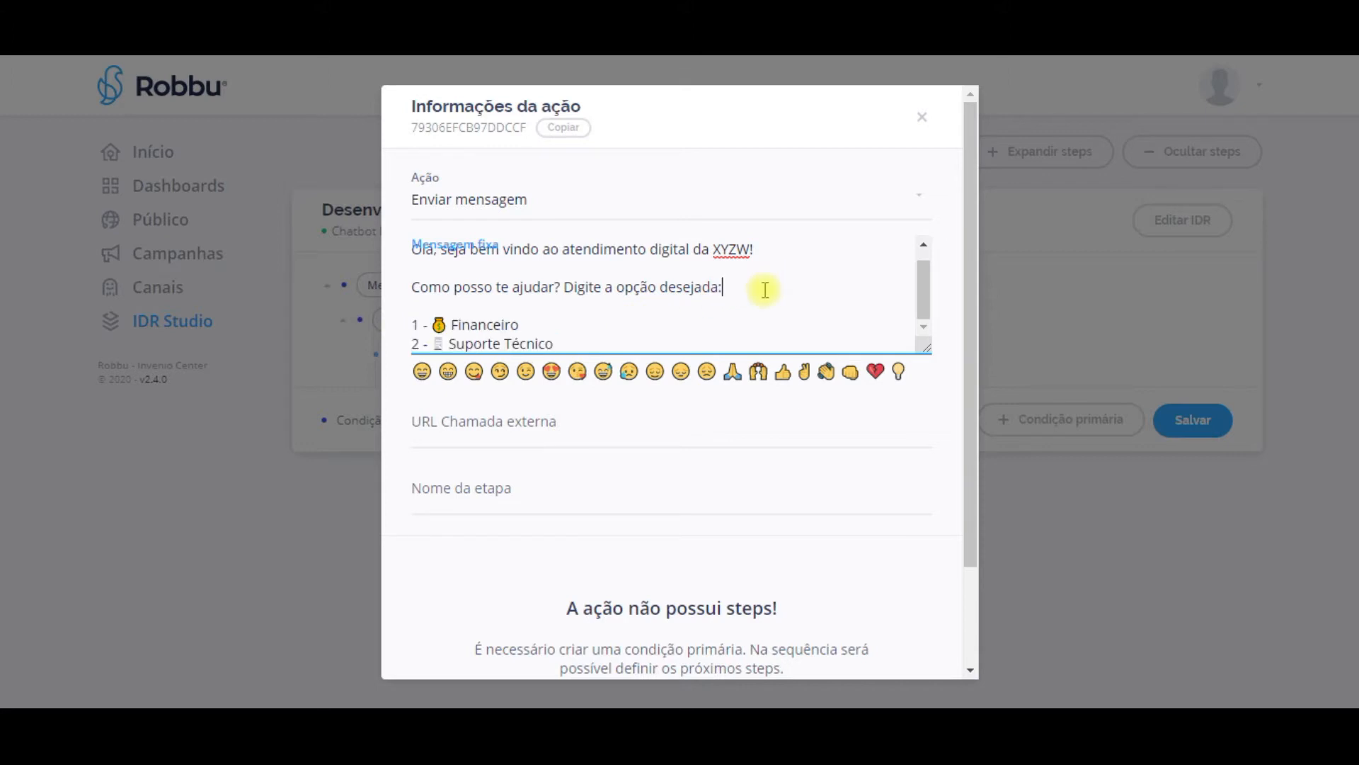
click(922, 119)
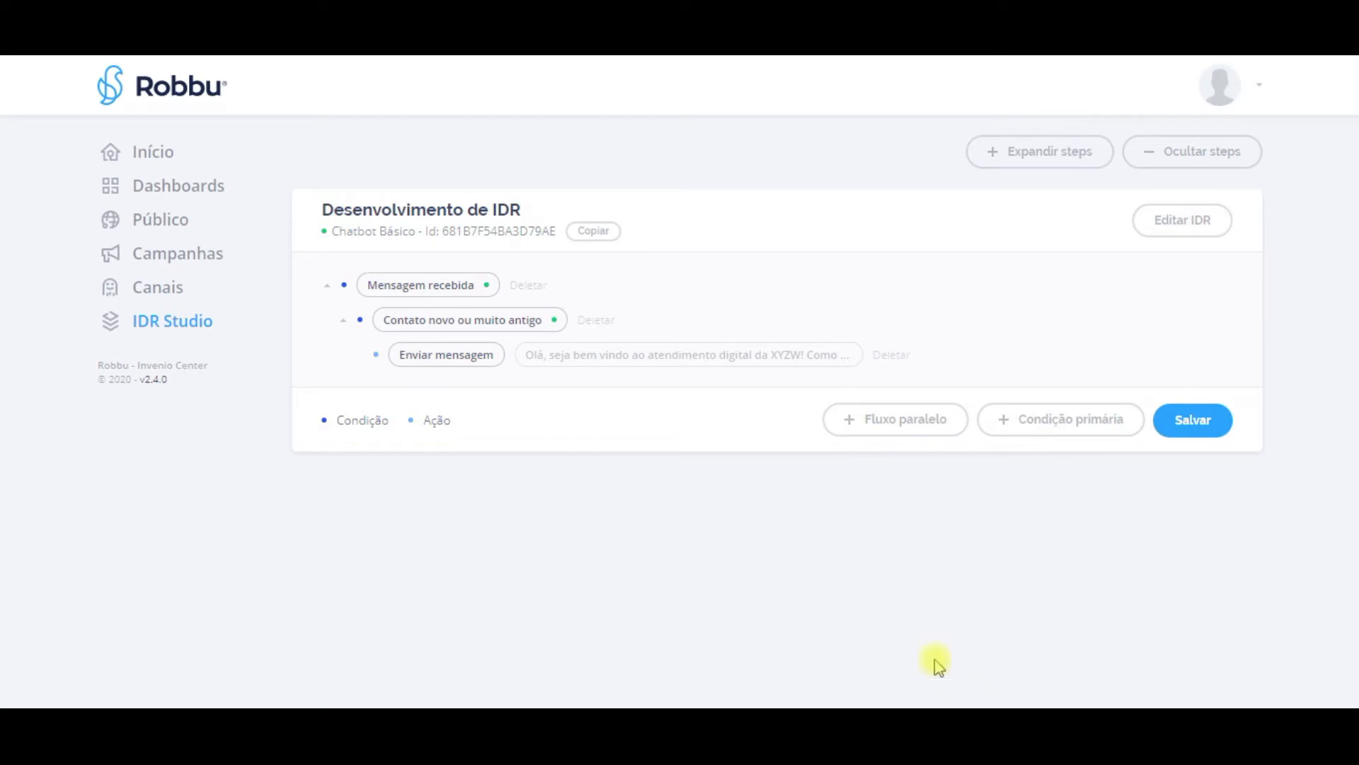
Add an Aguardar mensagem de resposta action under the Contato novo ou muito antigo condition.
click(466, 319)
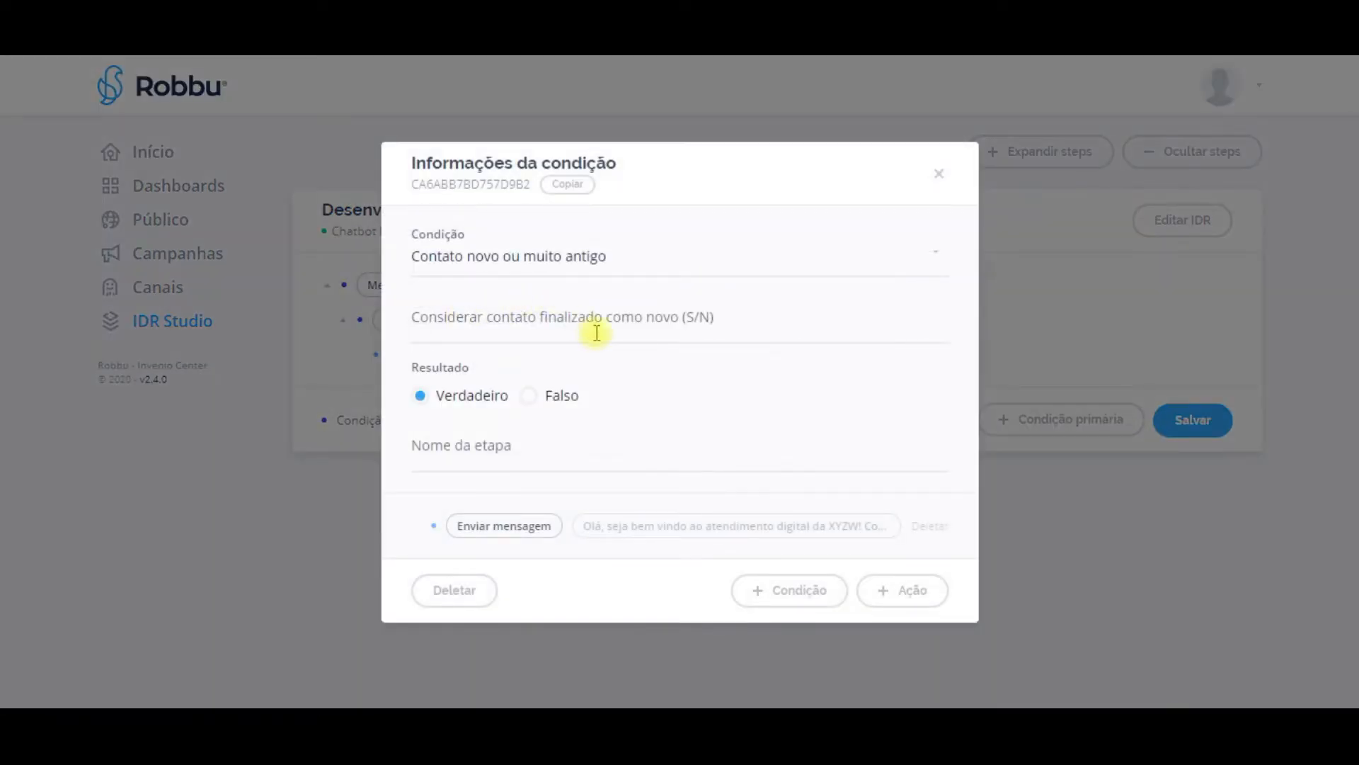
key(ctrl+minus)
key(ctrl+minus)
click(861, 542)
click(669, 357)
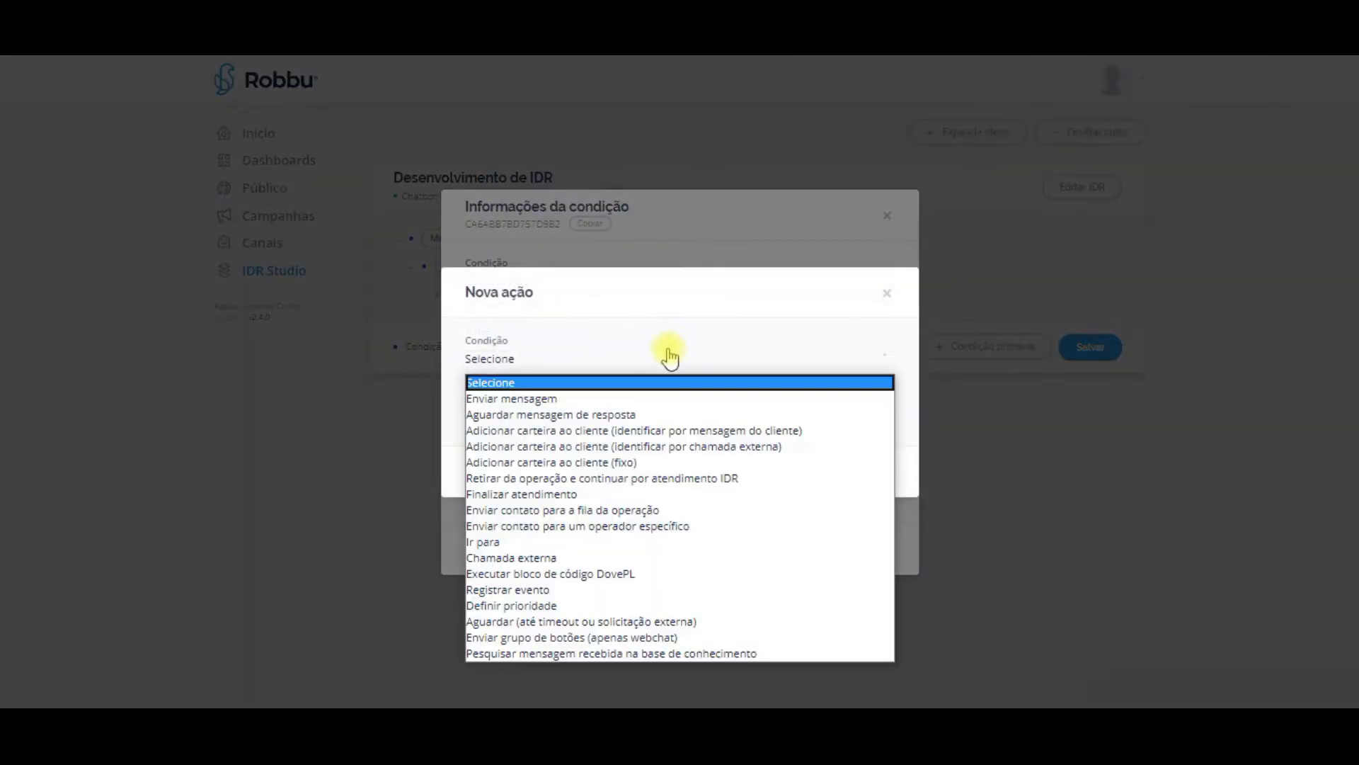
click(601, 415)
key(ctrl+plus)
key(ctrl+plus)
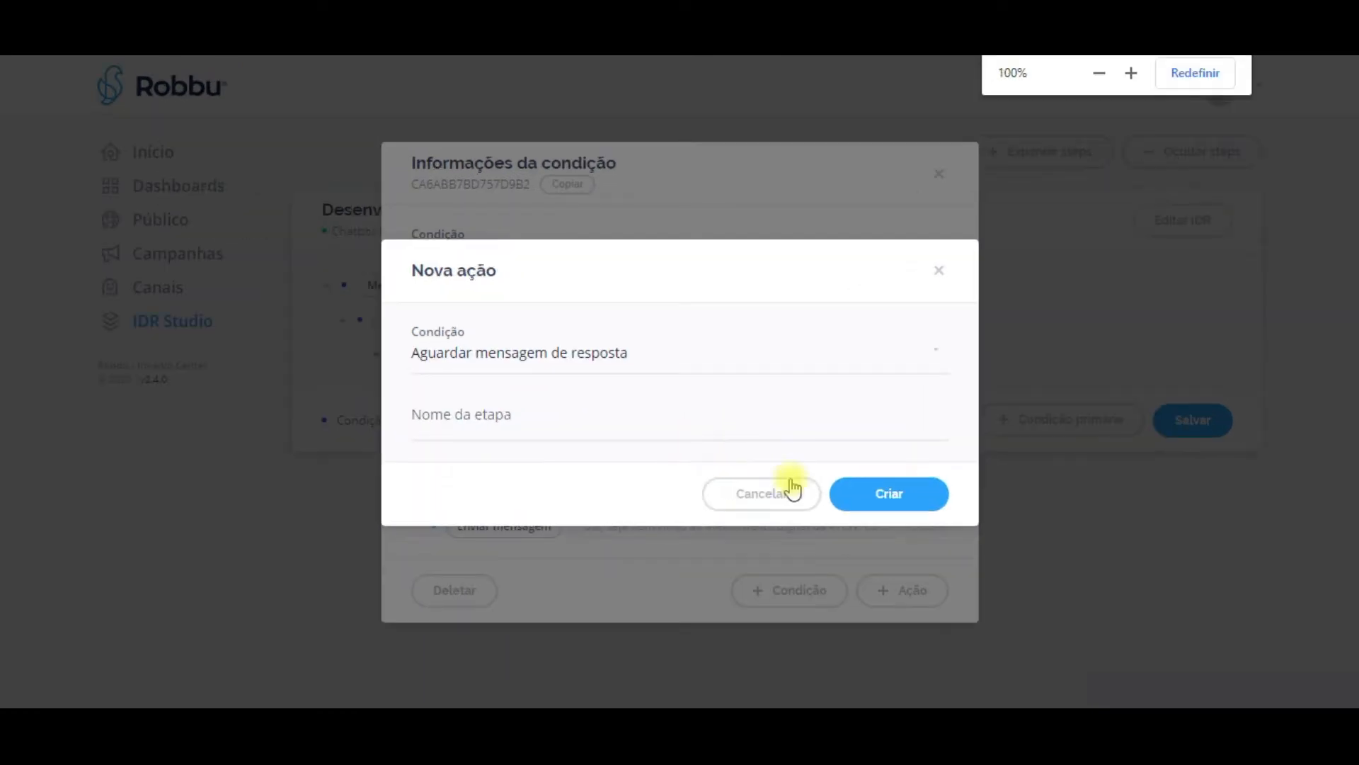
click(855, 493)
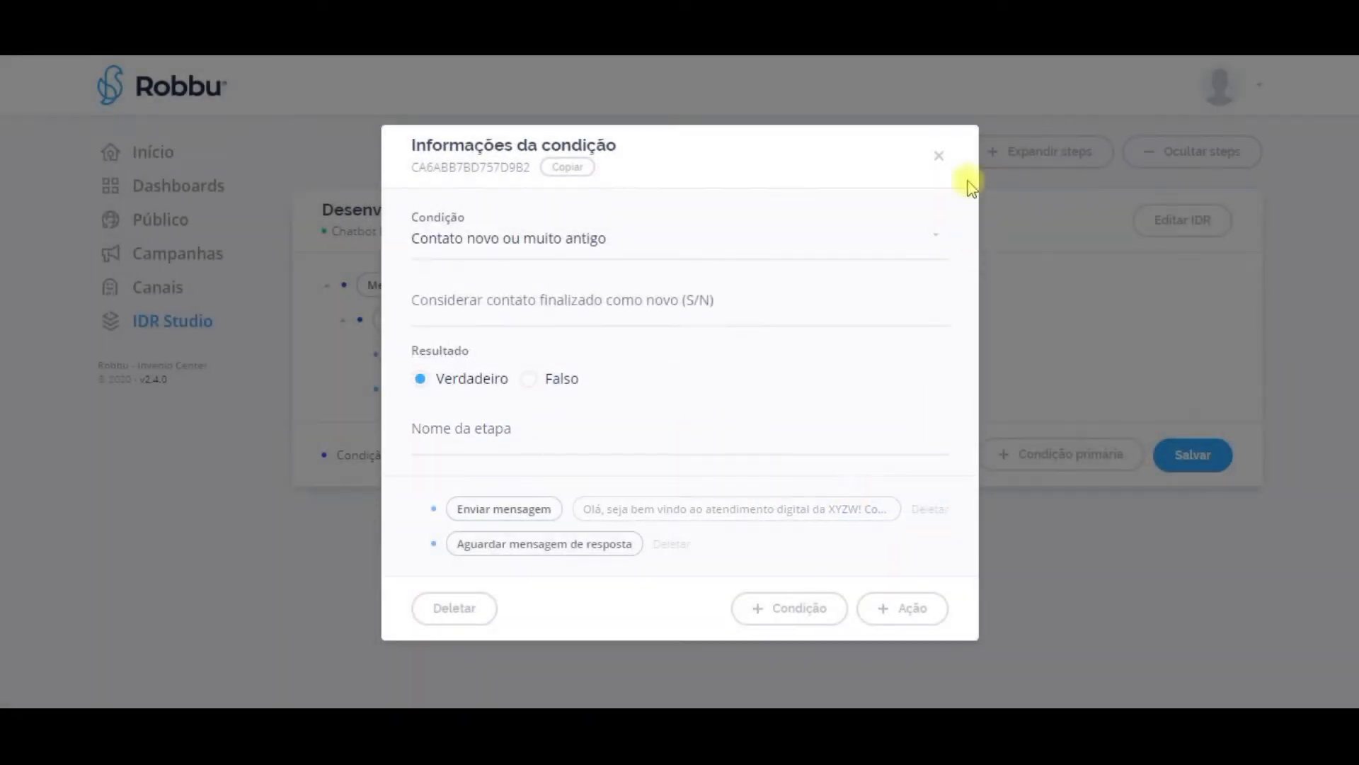
click(938, 155)
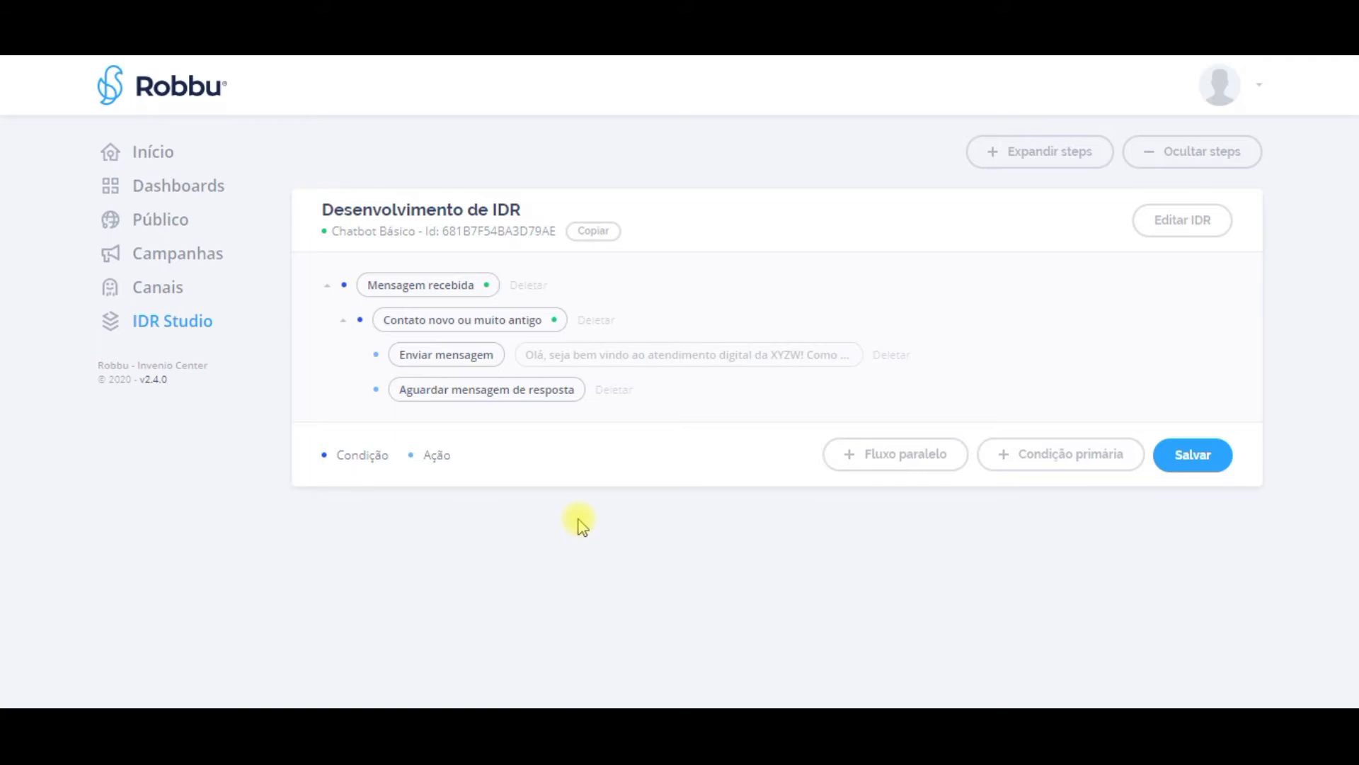
Add a Mensagem possui termo condition with term 1 and result Verdadeiro under the Contato novo ou muito antigo condition.
click(345, 322)
click(345, 322)
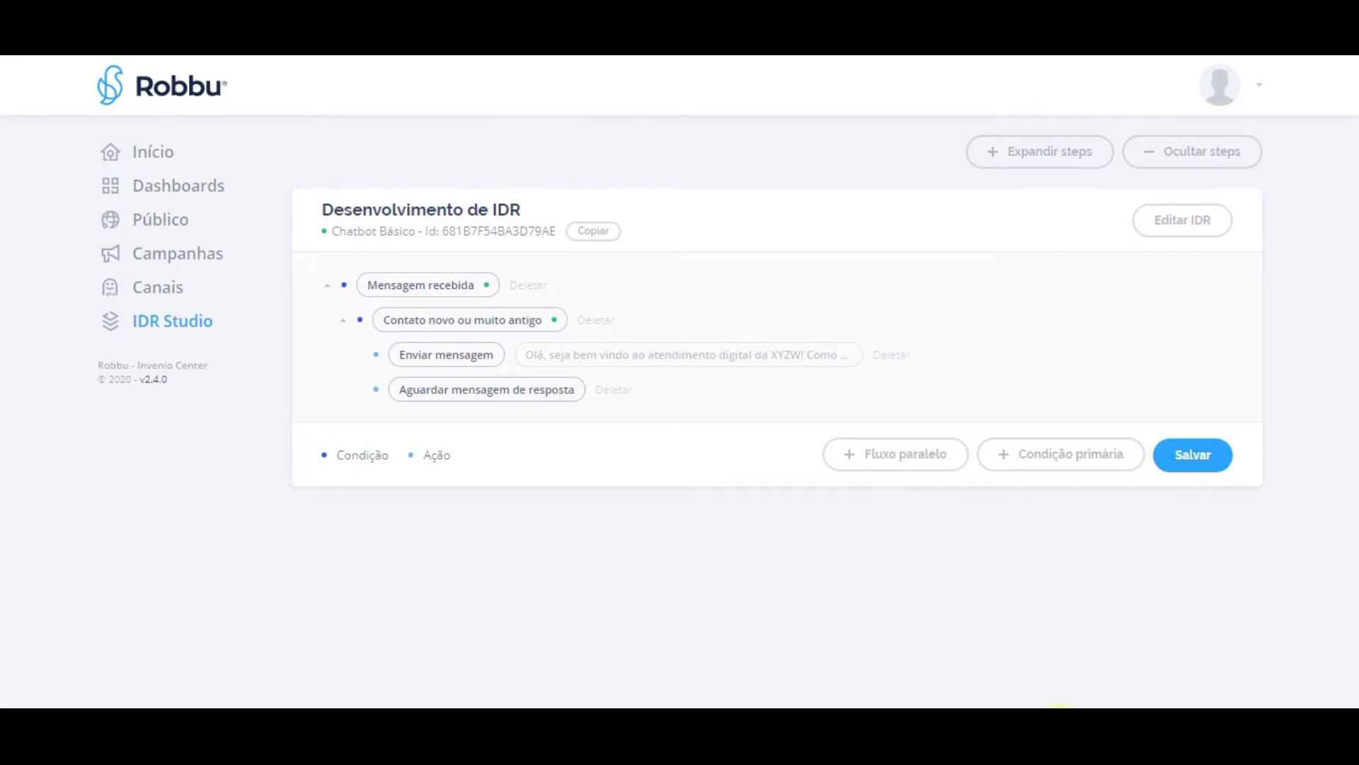
click(506, 326)
click(805, 607)
click(614, 324)
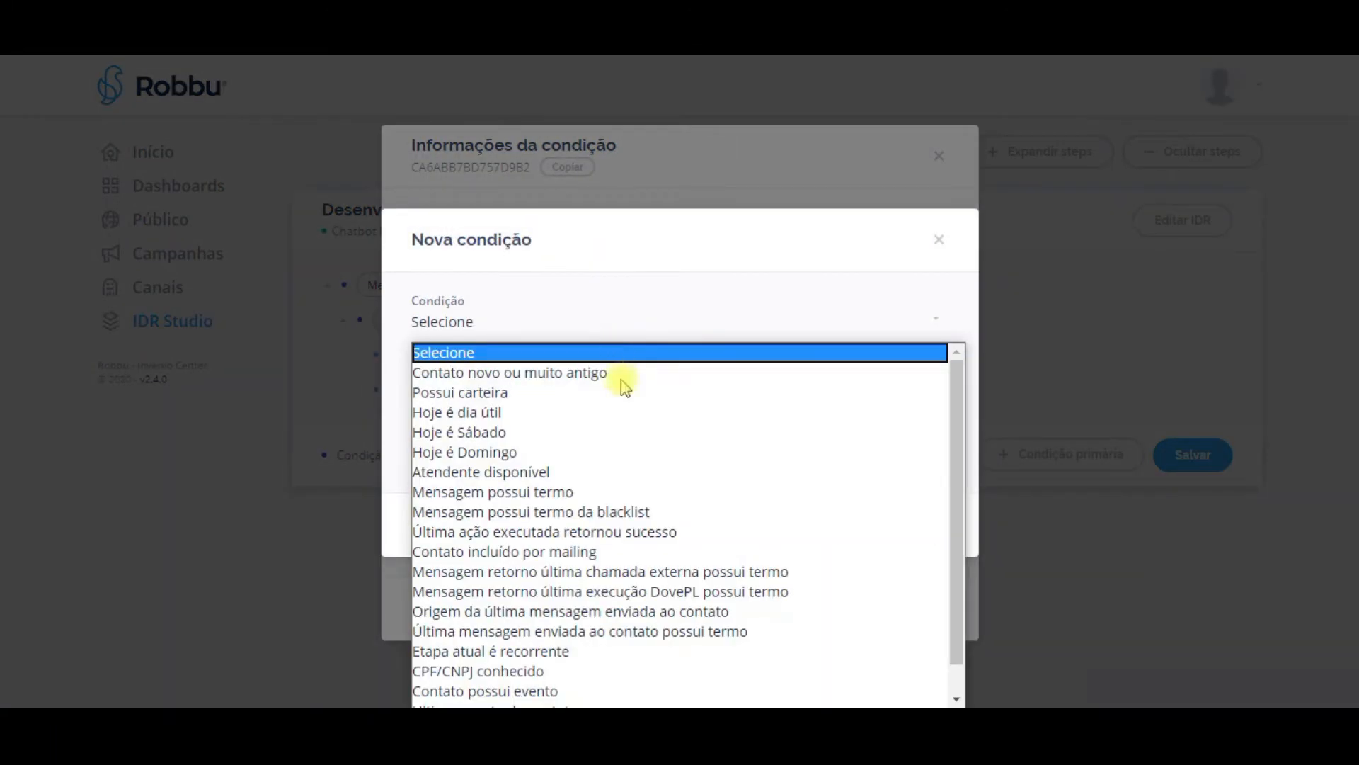
click(608, 494)
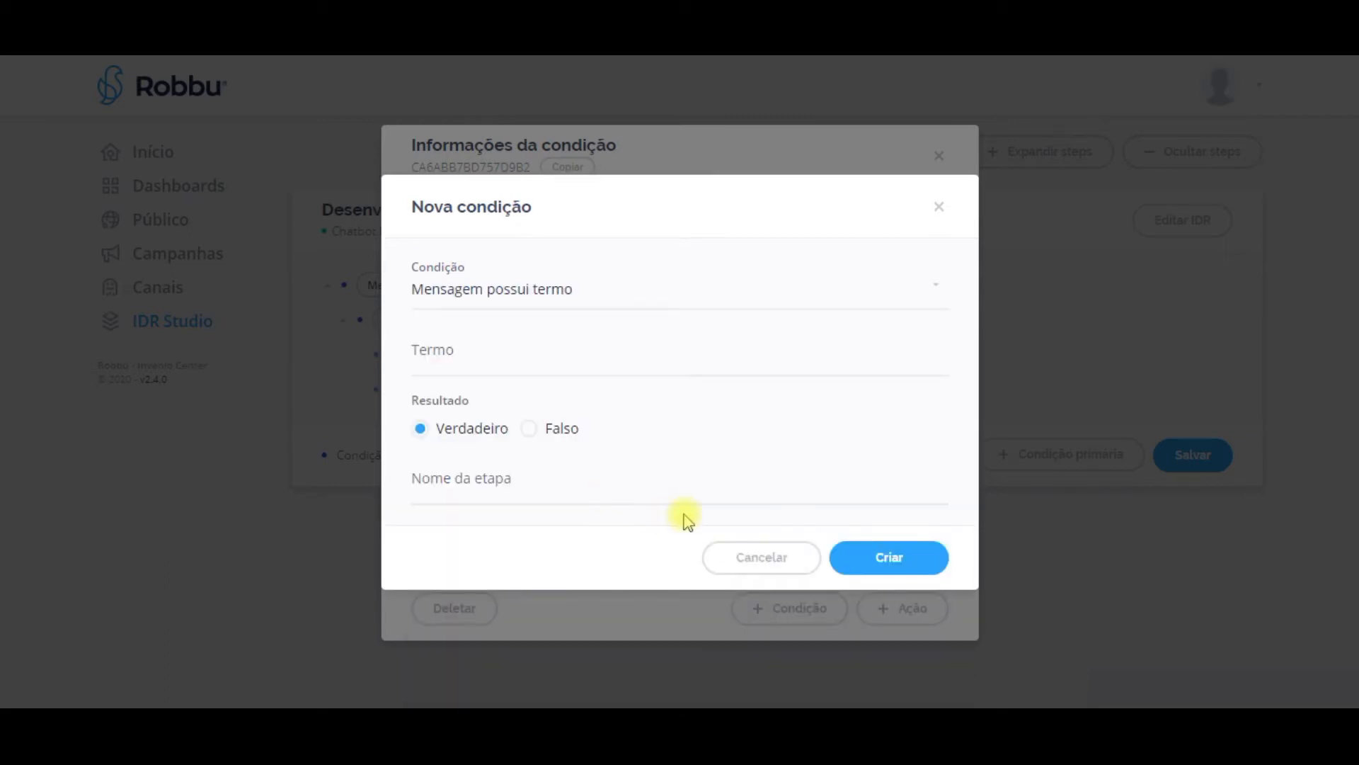
key(Tab)
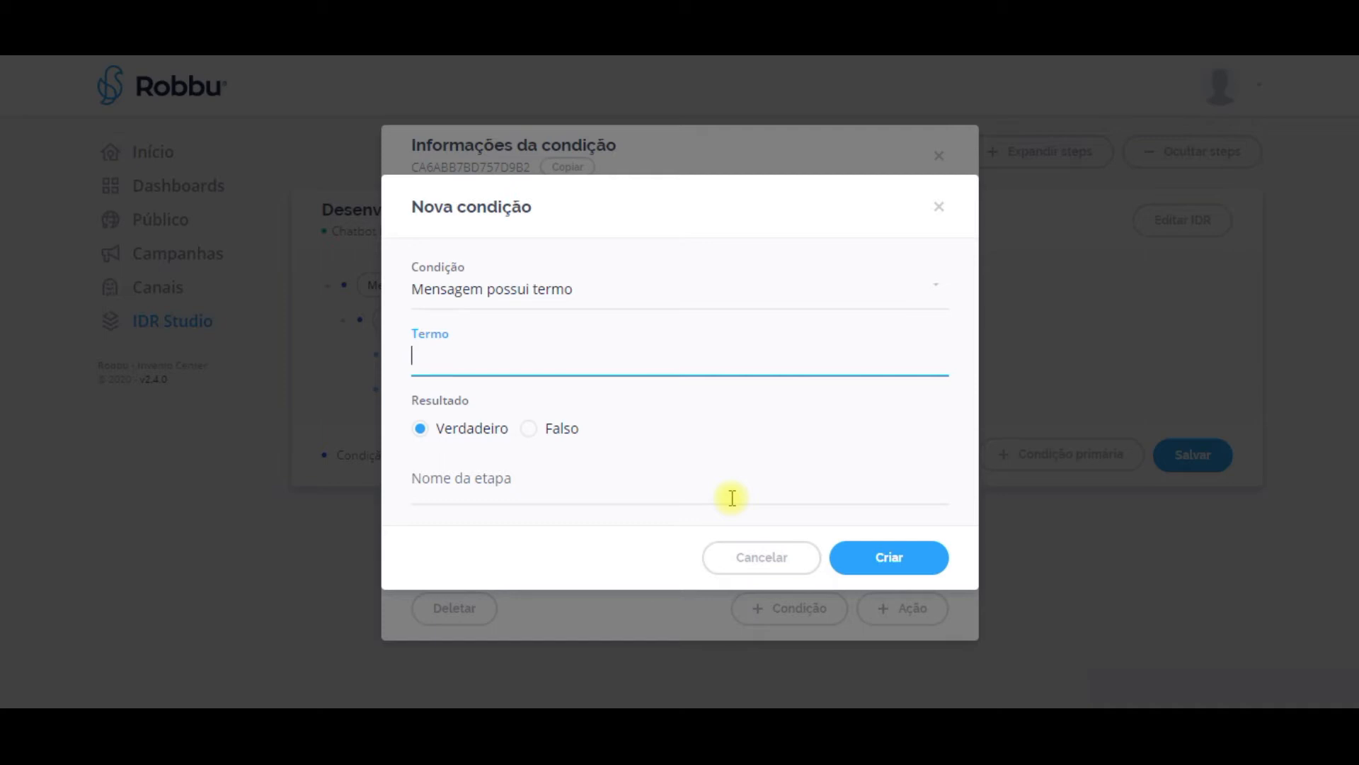
text(1)
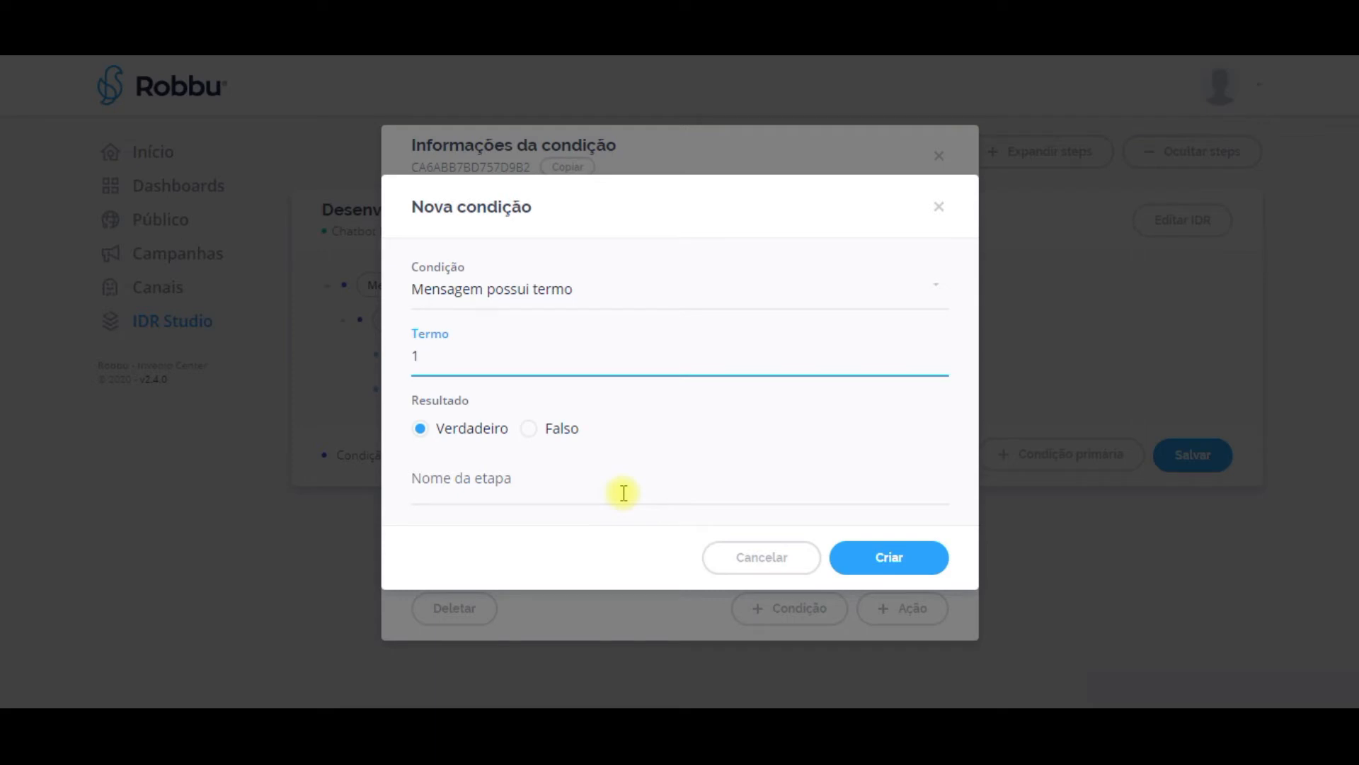
click(855, 557)
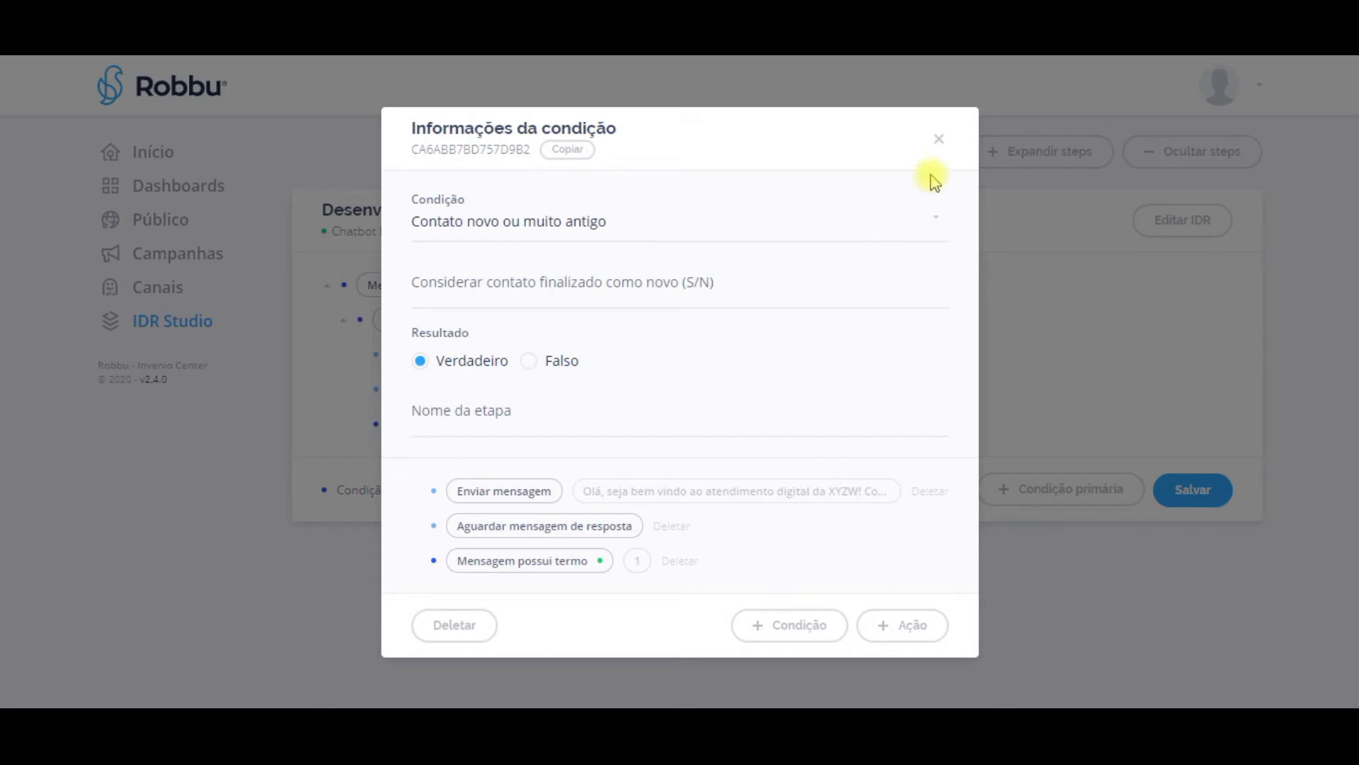
click(941, 139)
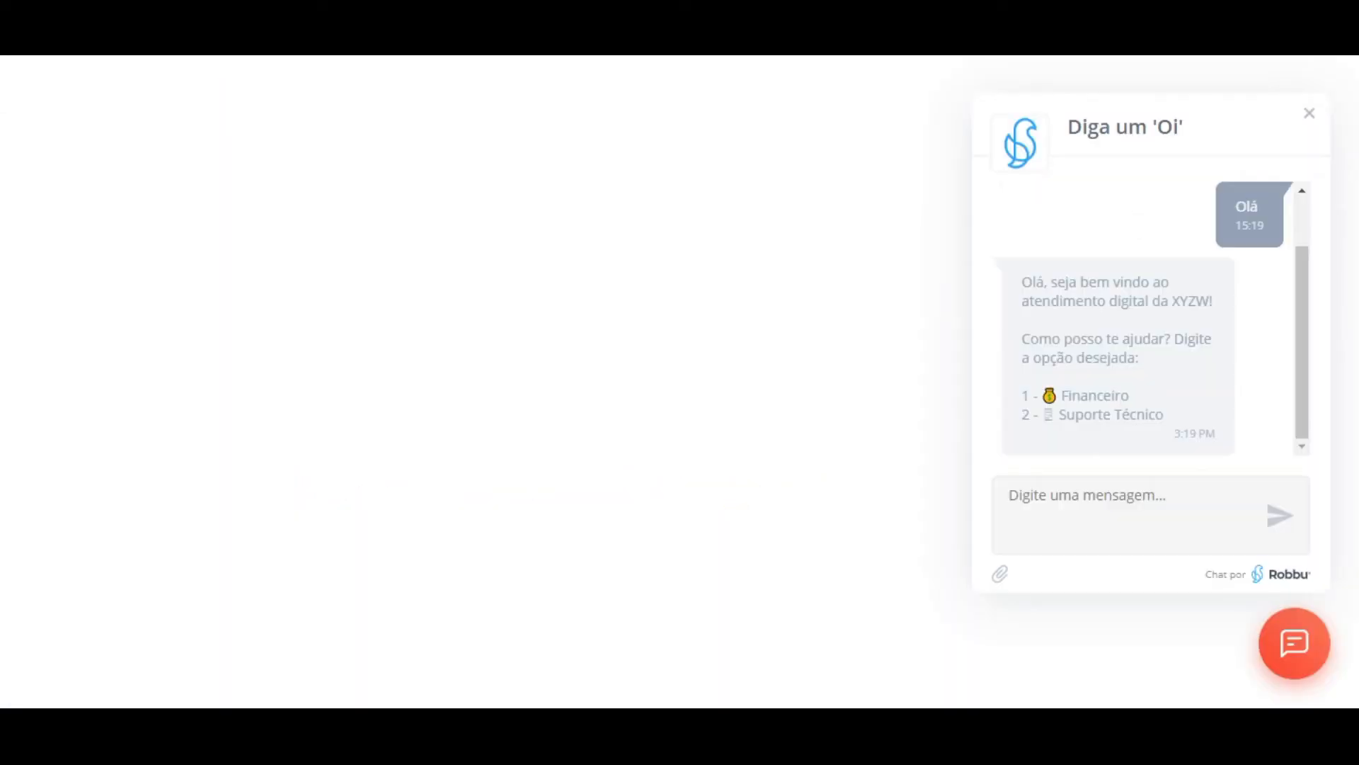
Switch to the webchat and draft the reply "financeiro" without sending it.
text(financeiro)
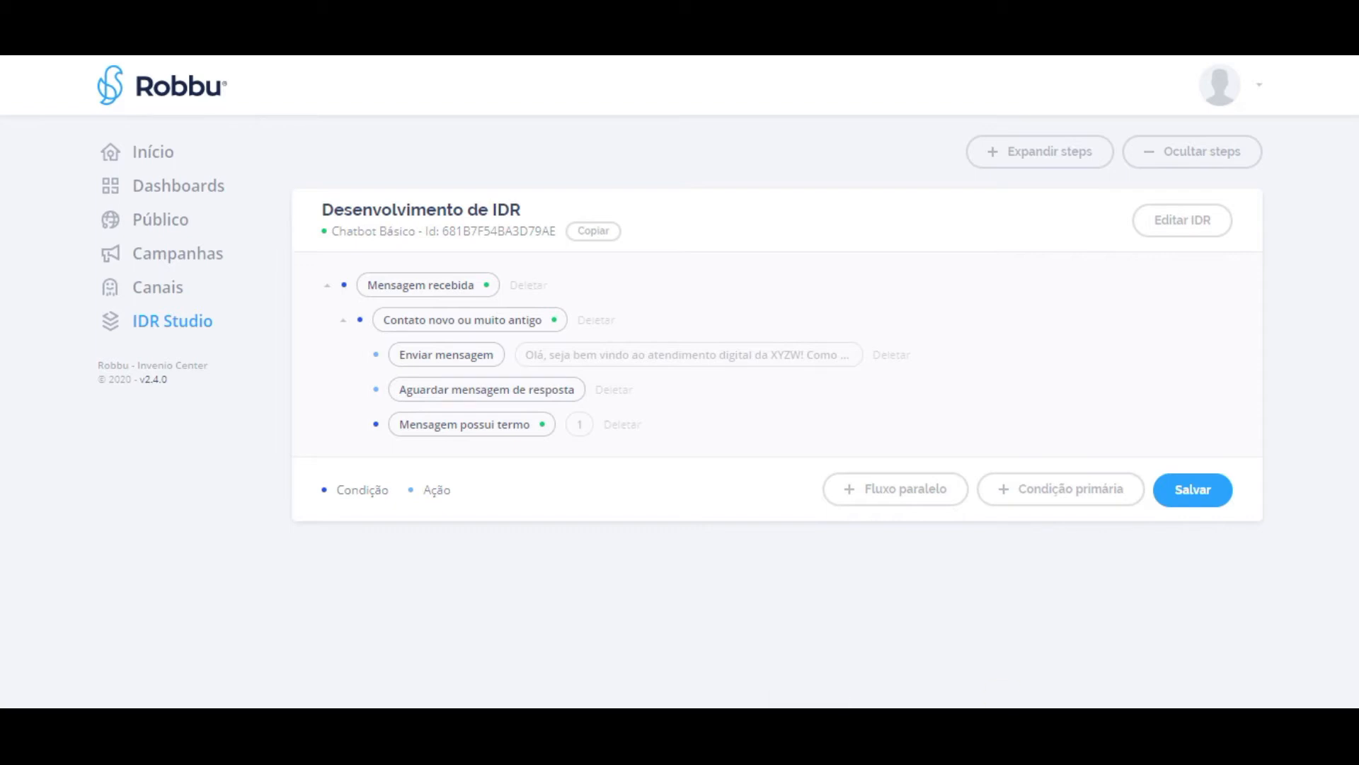
Set the term of the Mensagem possui termo condition to 1|financeiro.
click(511, 426)
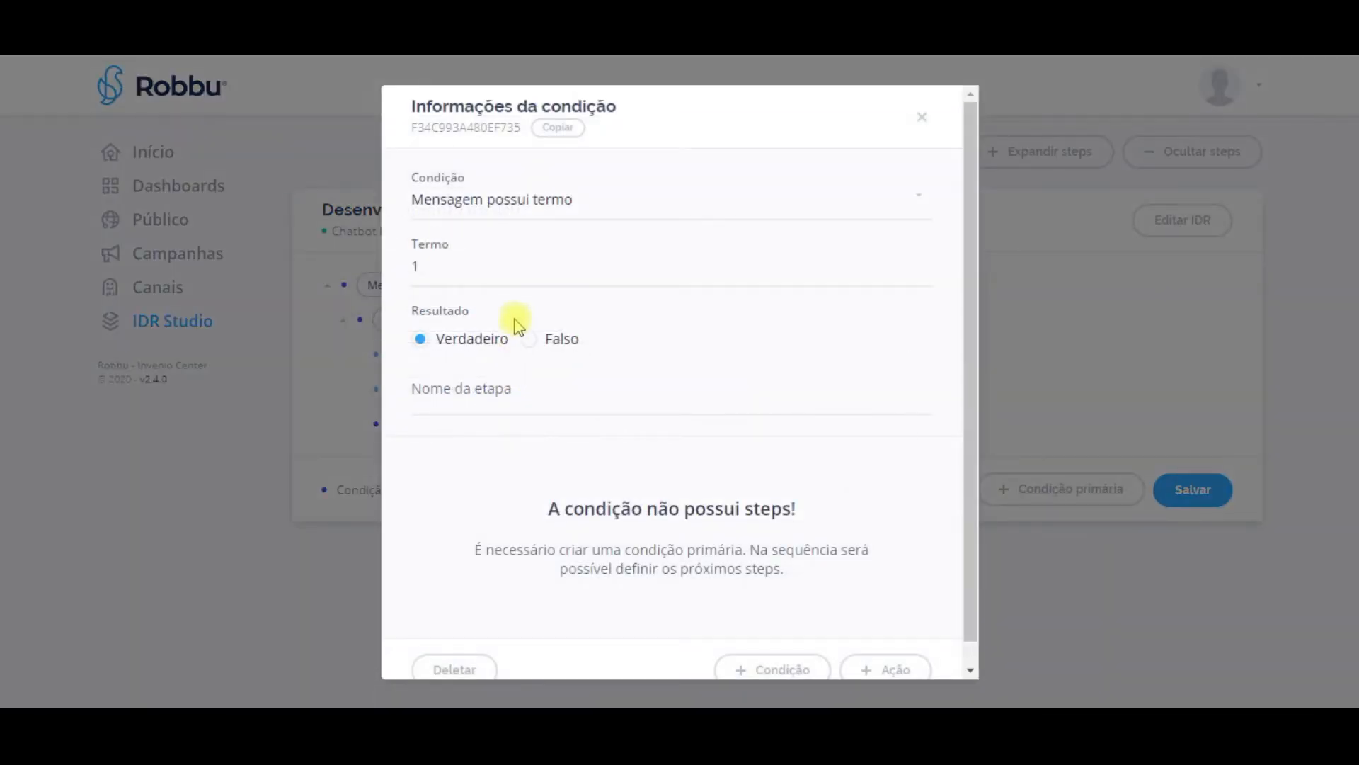
click(524, 272)
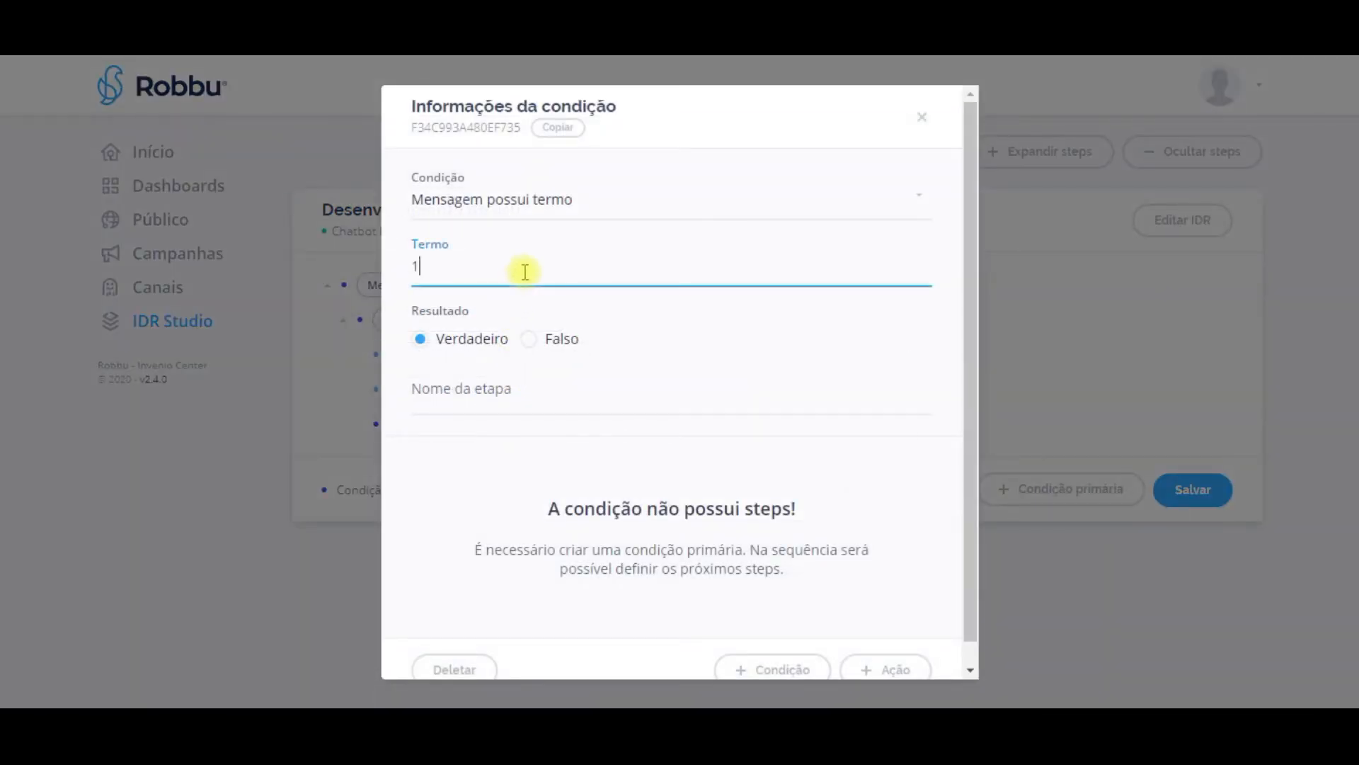
text(|)
key(shift+Left)
key(Right)
text(financeiro)
key(shift+Left)
key(shift+Left)
key(shift+Left)
key(shift+Left)
key(shift+Left)
key(shift+Left)
key(shift+Left)
key(shift+Left)
key(shift+Left)
key(shift+Left)
key(shift+Left)
key(shift+Left)
key(shift+Left)
key(shift+Left)
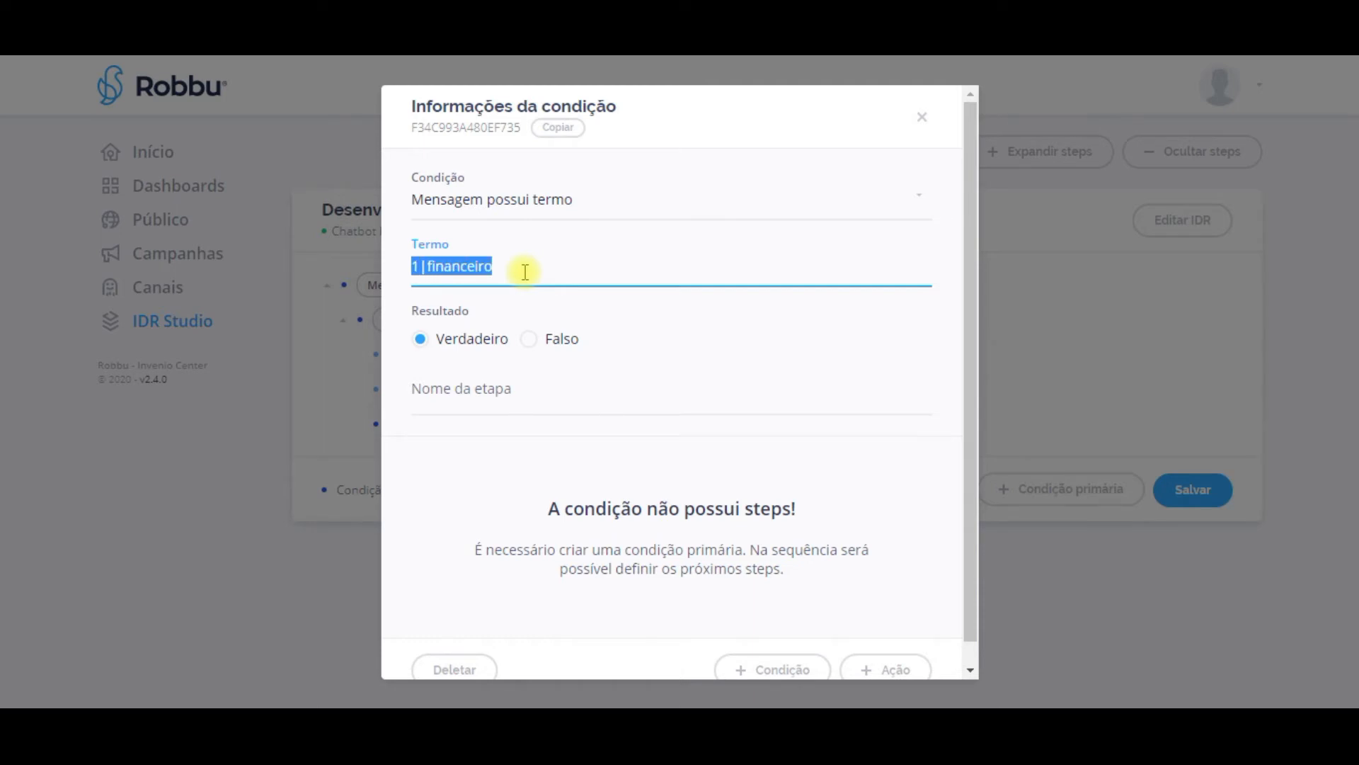
key(Right)
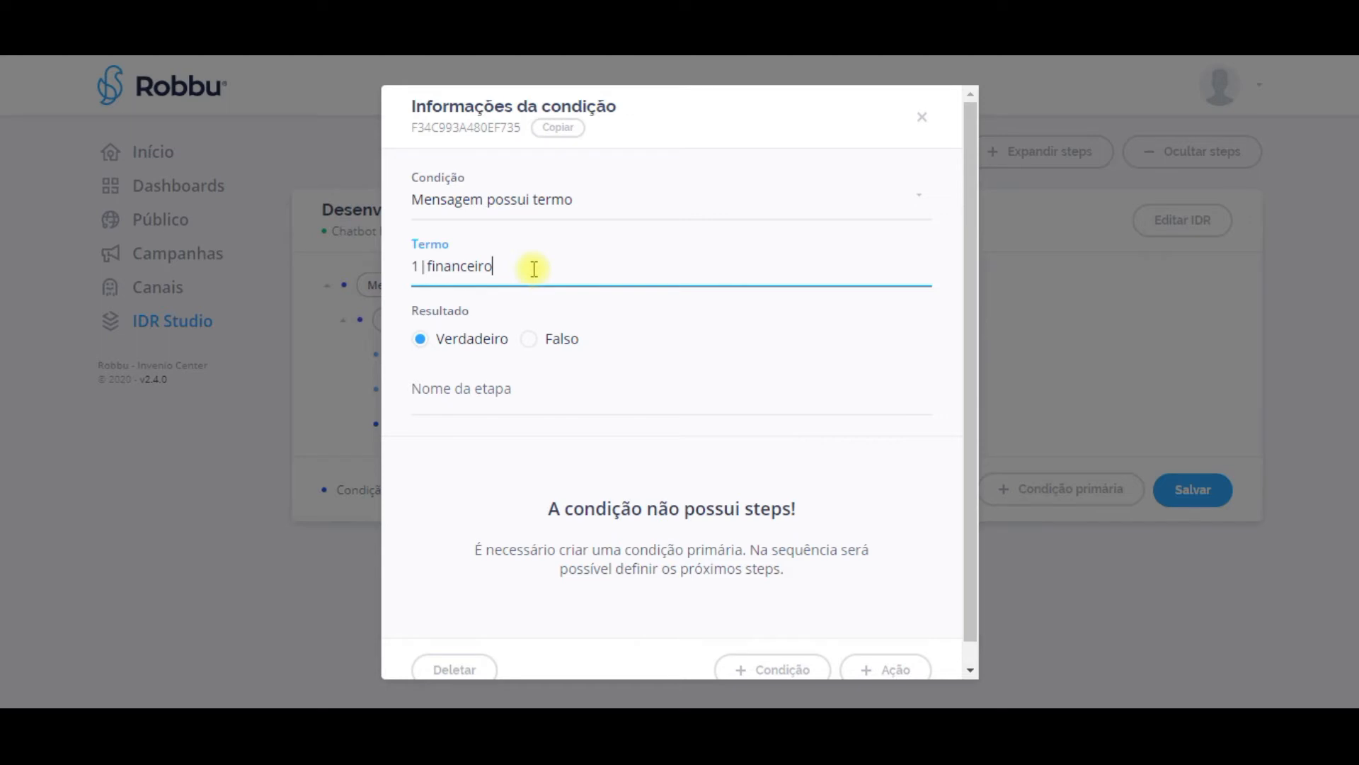
click(921, 117)
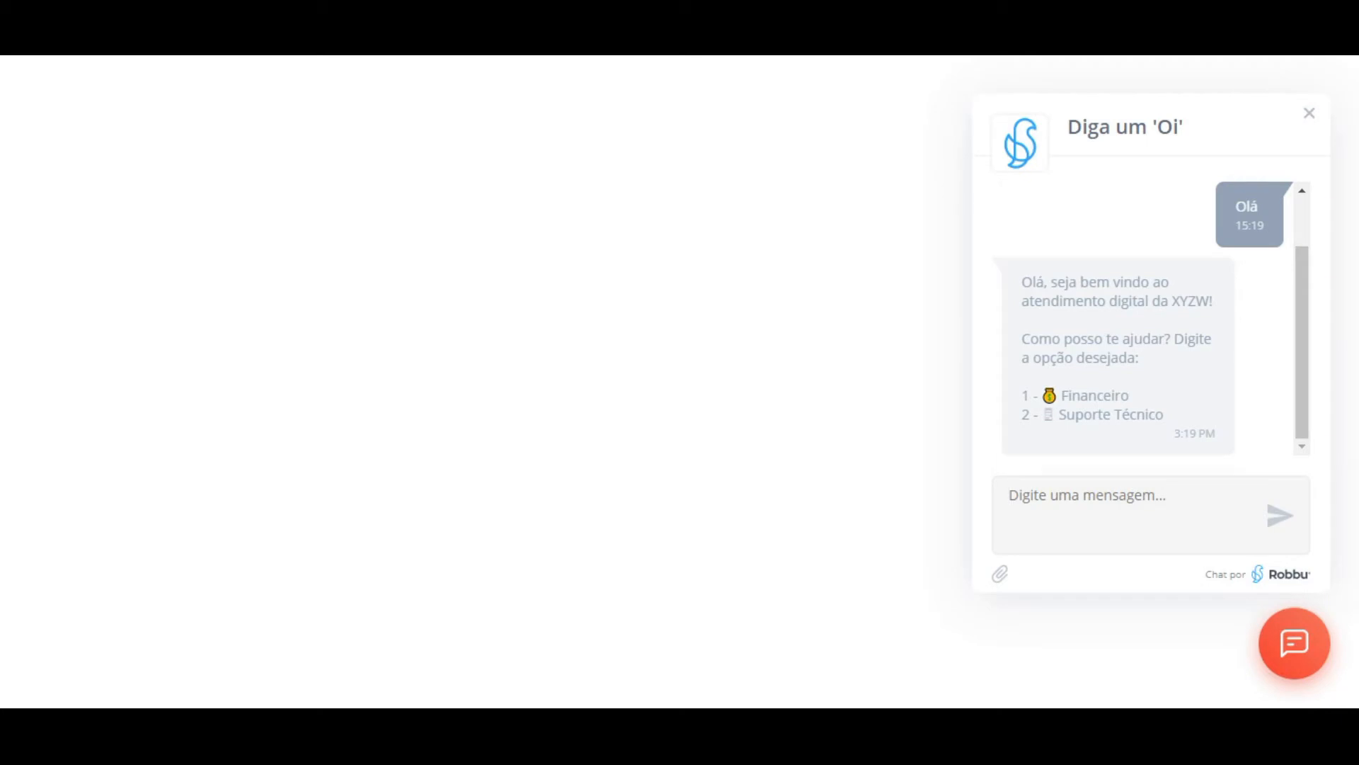
Switch to the webchat, draft the sample reply "1" followed by "financeiro" in its place, and clear the message box.
text(1)
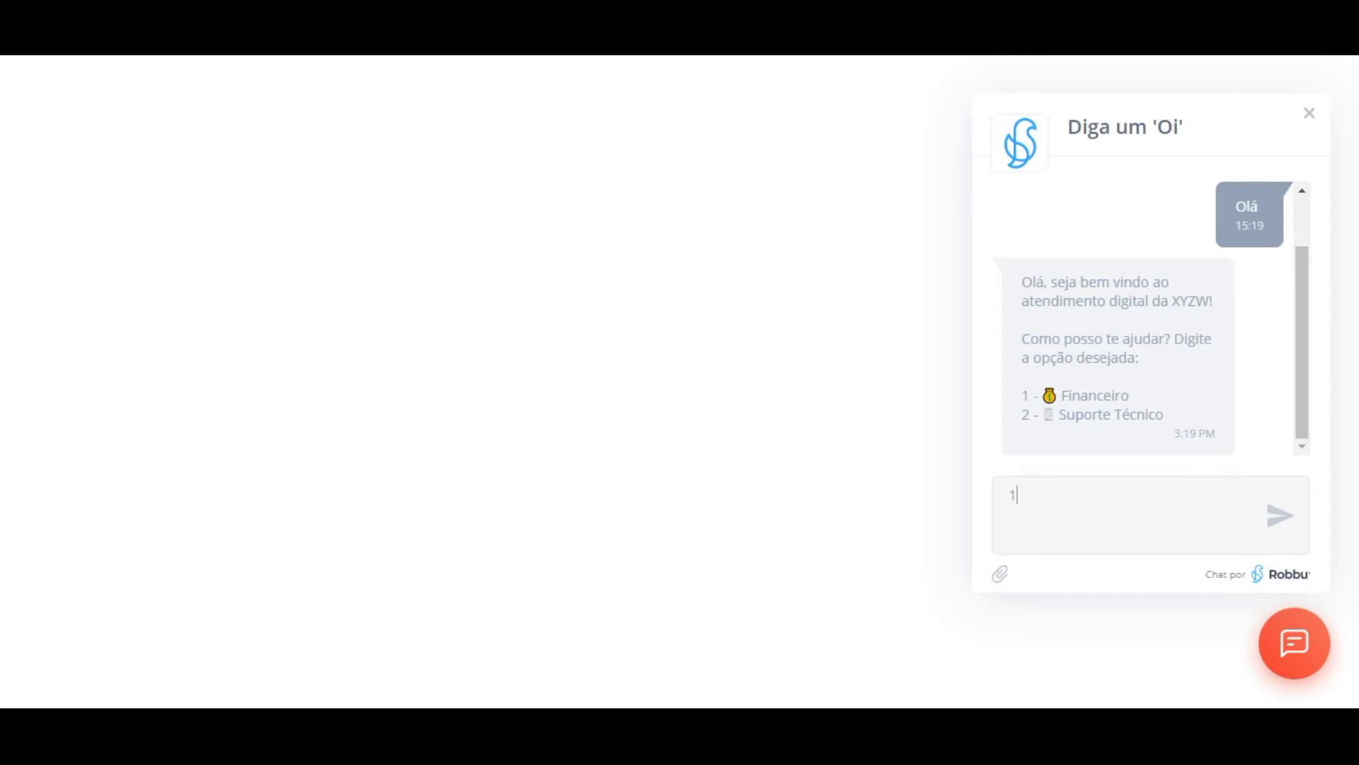
key(ctrl+a)
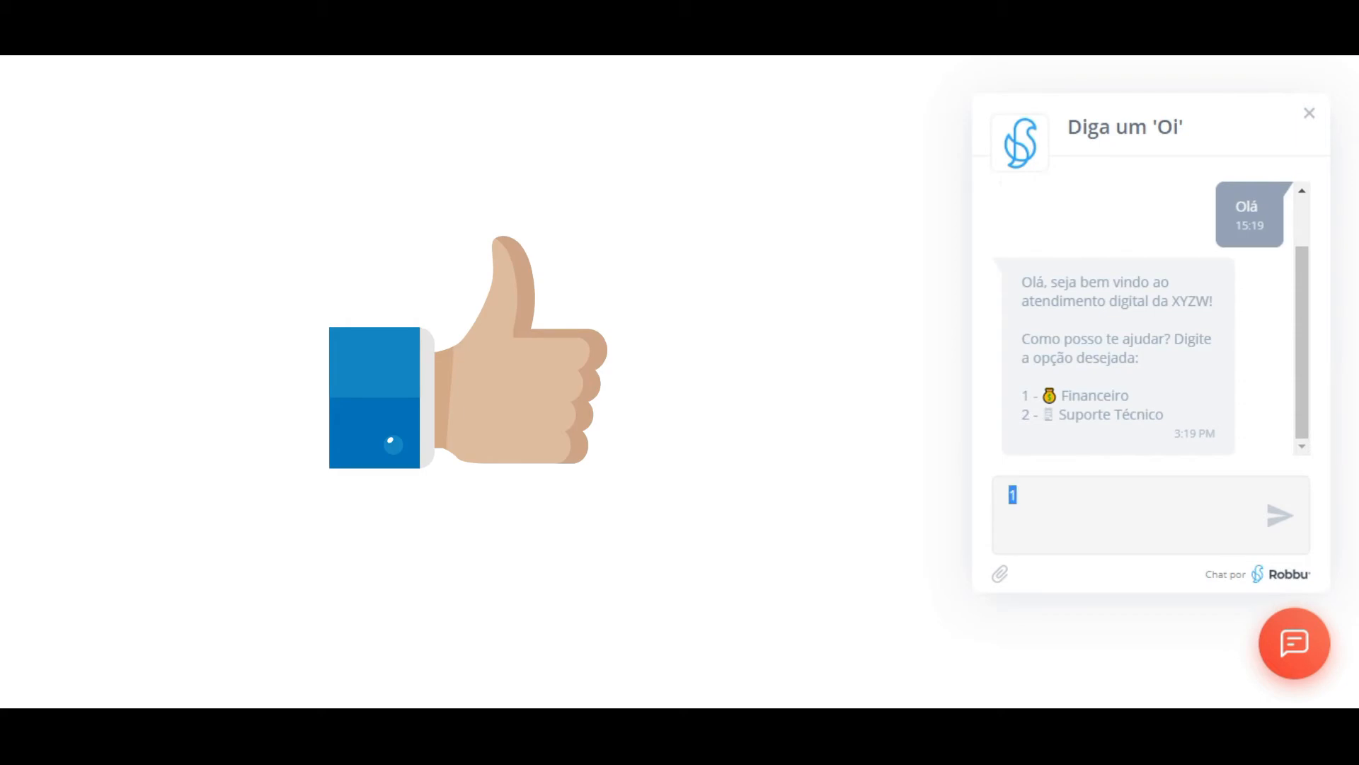
click(1017, 495)
key(Return)
text(financeiro)
key(ctrl+a)
key(Right)
key(ctrl+a)
key(BackSpace)
Draft the sample reply "escolho a opção do financeiro" in the webchat and highlight its word "financeiro".
text(e)
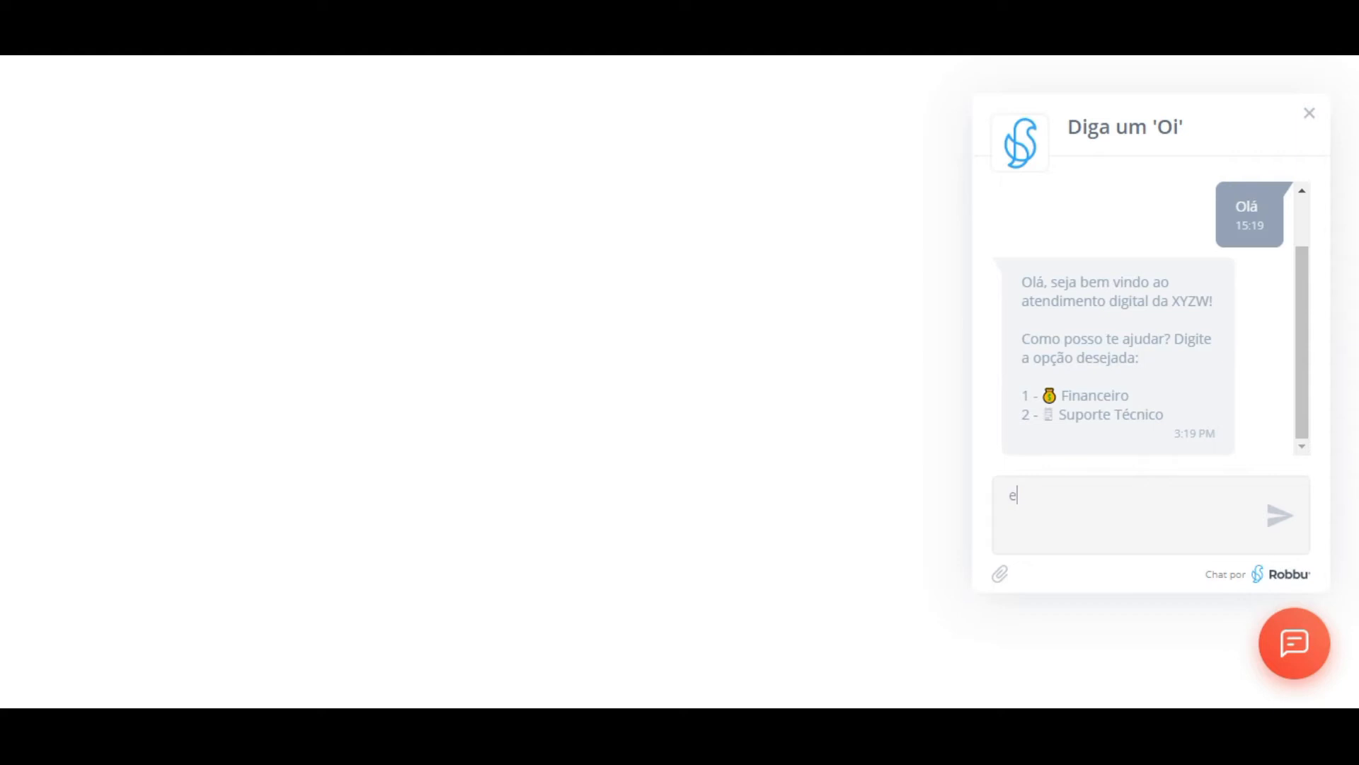
text(scolho a opção do financeiro)
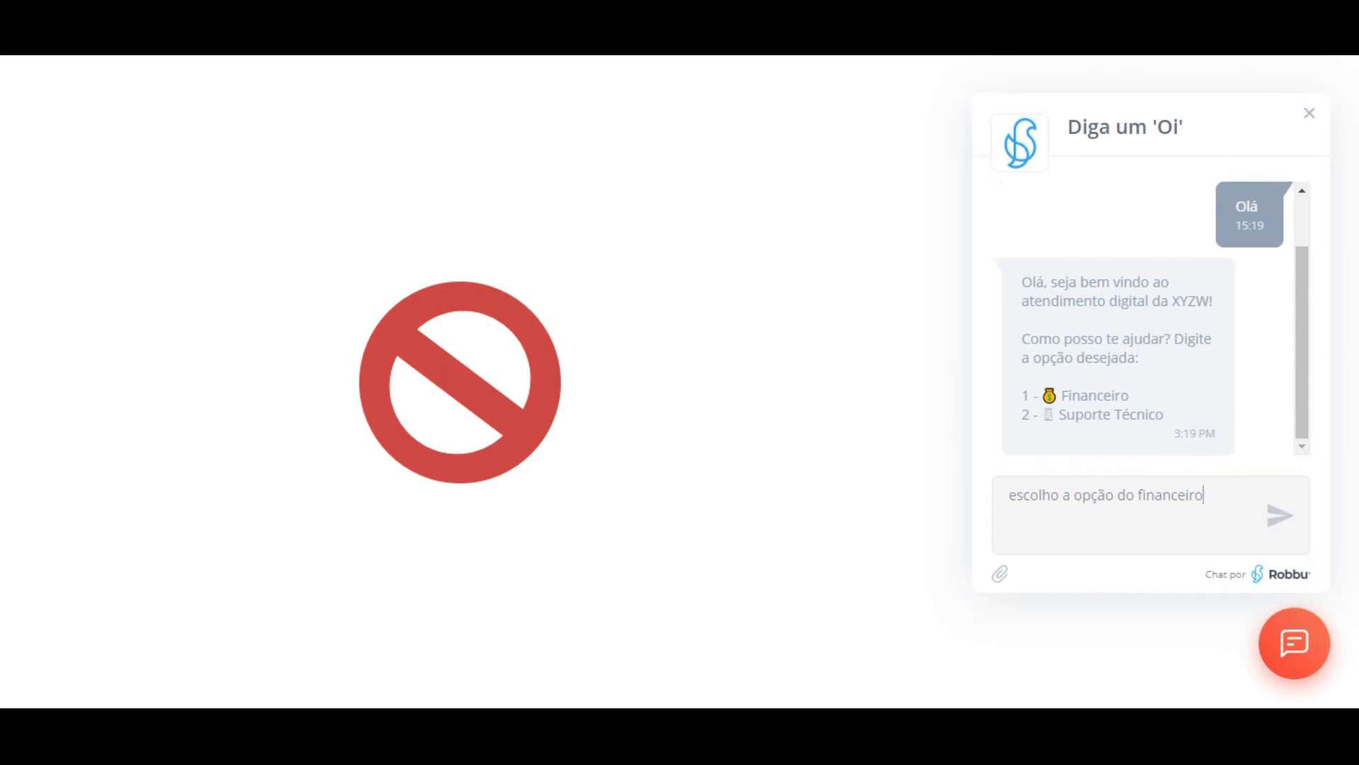
key(shift+Left)
key(shift+Left)
key(shift+Left)
key(shift+Left)
key(shift+Left)
key(shift+Left)
key(shift+Left)
key(shift+Left)
key(shift+Left)
key(shift+Left)
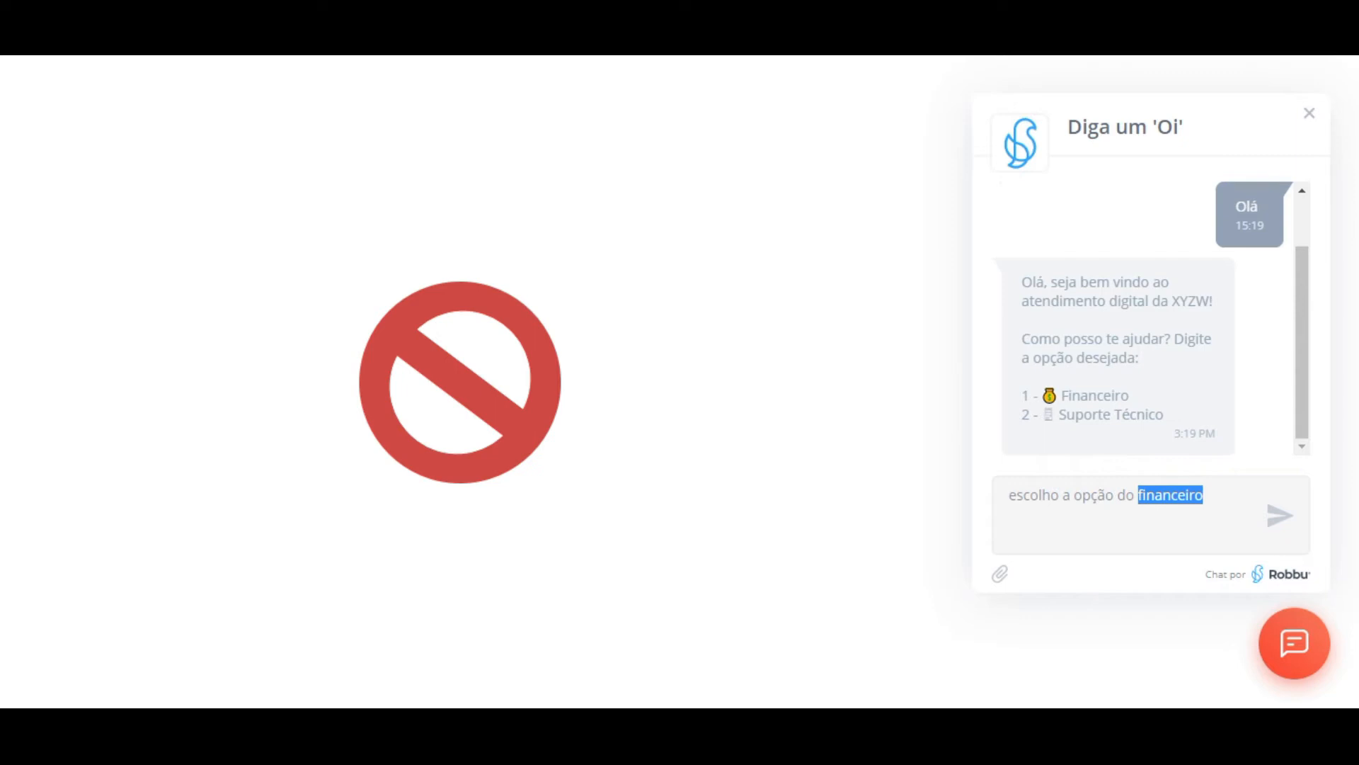
key(Right)
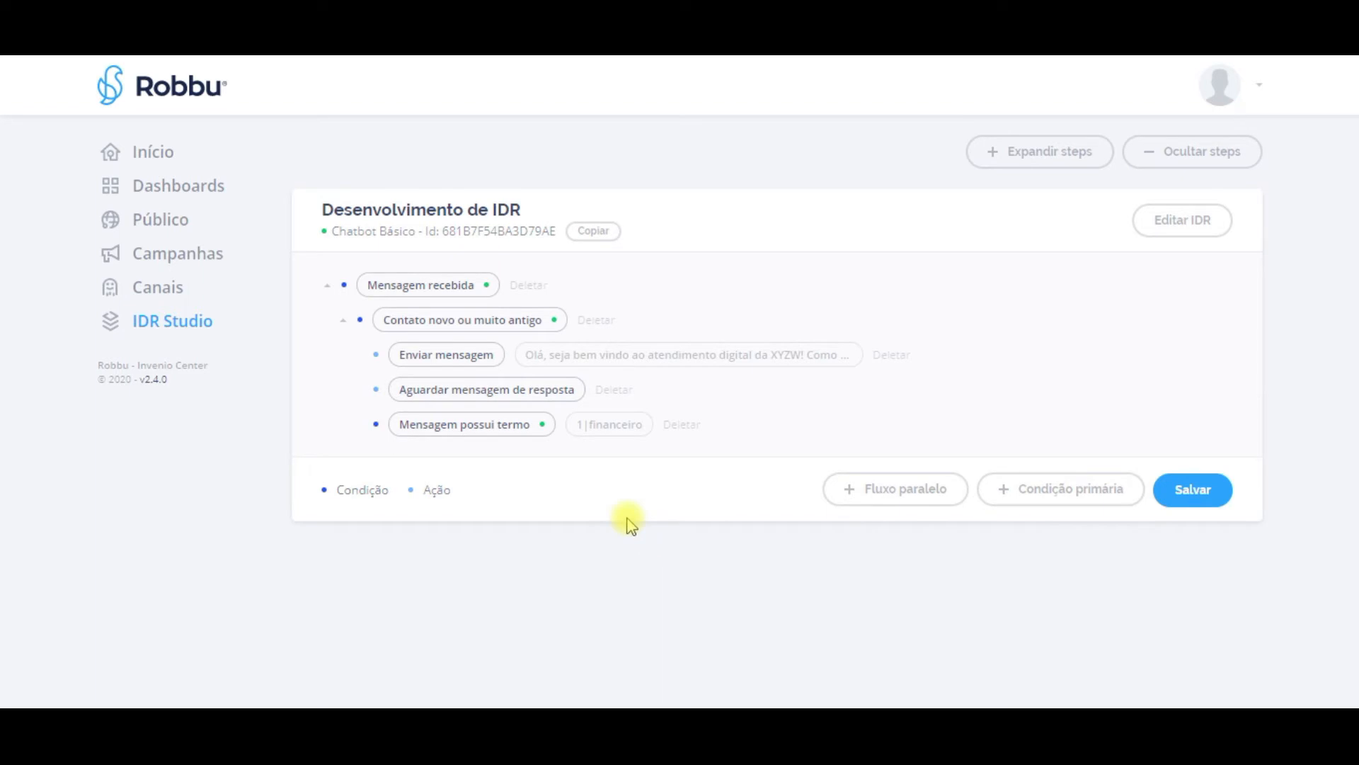
Switch back to the IDR flow and change the Mensagem possui termo condition's term to 1|*financeiro*.
click(521, 434)
click(577, 268)
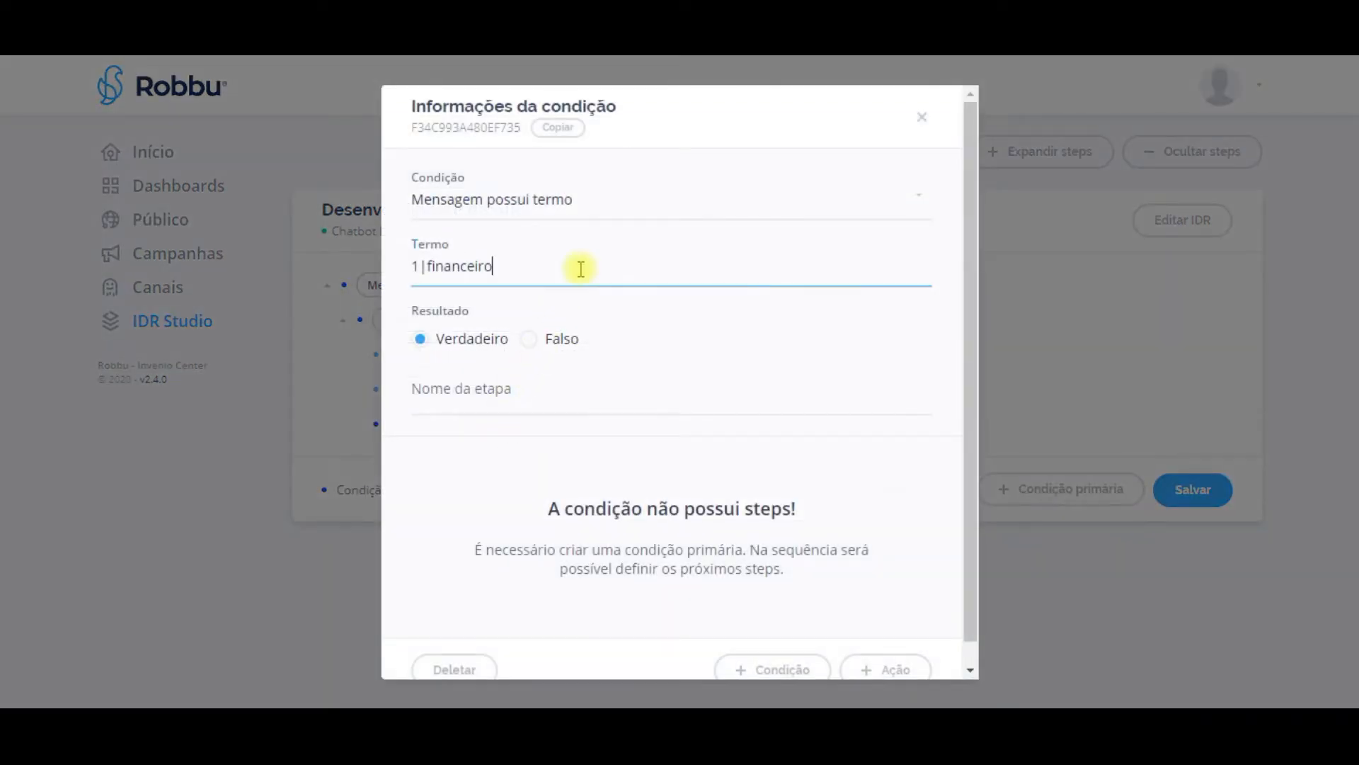
text(*)
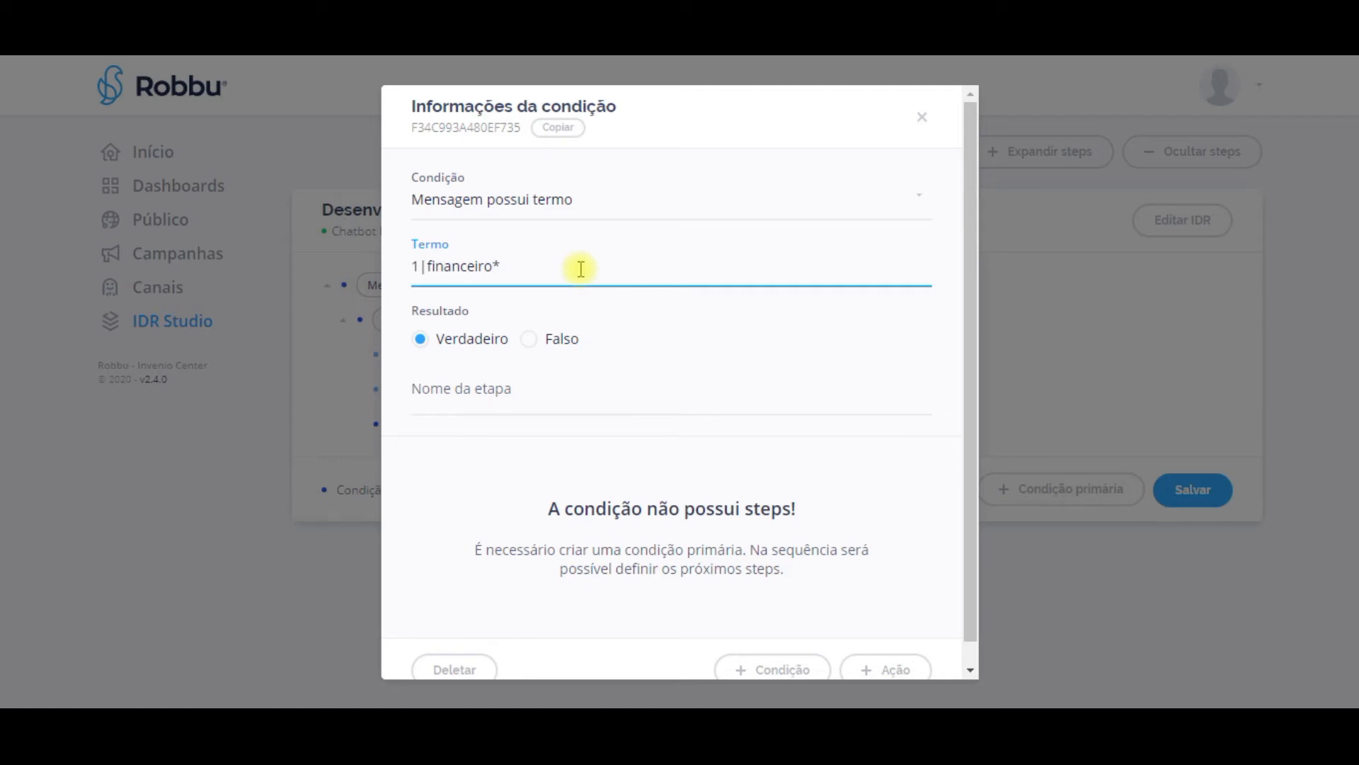
key(shift+Left)
key(Right)
key(ctrl+Left)
key(ctrl+Left)
key(ctrl+Left)
key(Right)
text(*)
key(shift+Right)
key(shift+Right)
key(shift+Right)
key(shift+Right)
key(shift+Right)
key(shift+Right)
key(shift+Right)
key(shift+Right)
key(shift+Right)
key(shift+Right)
key(shift+Right)
key(shift+Right)
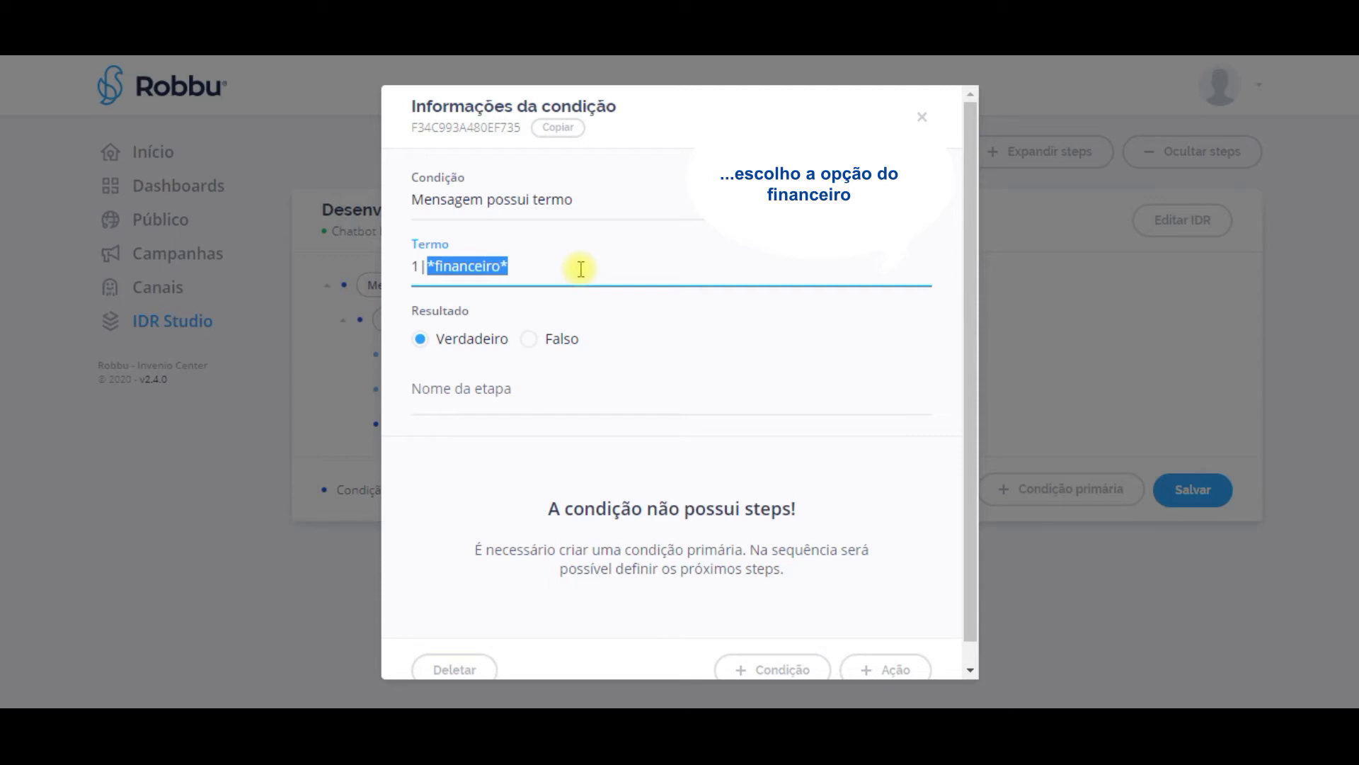
click(580, 268)
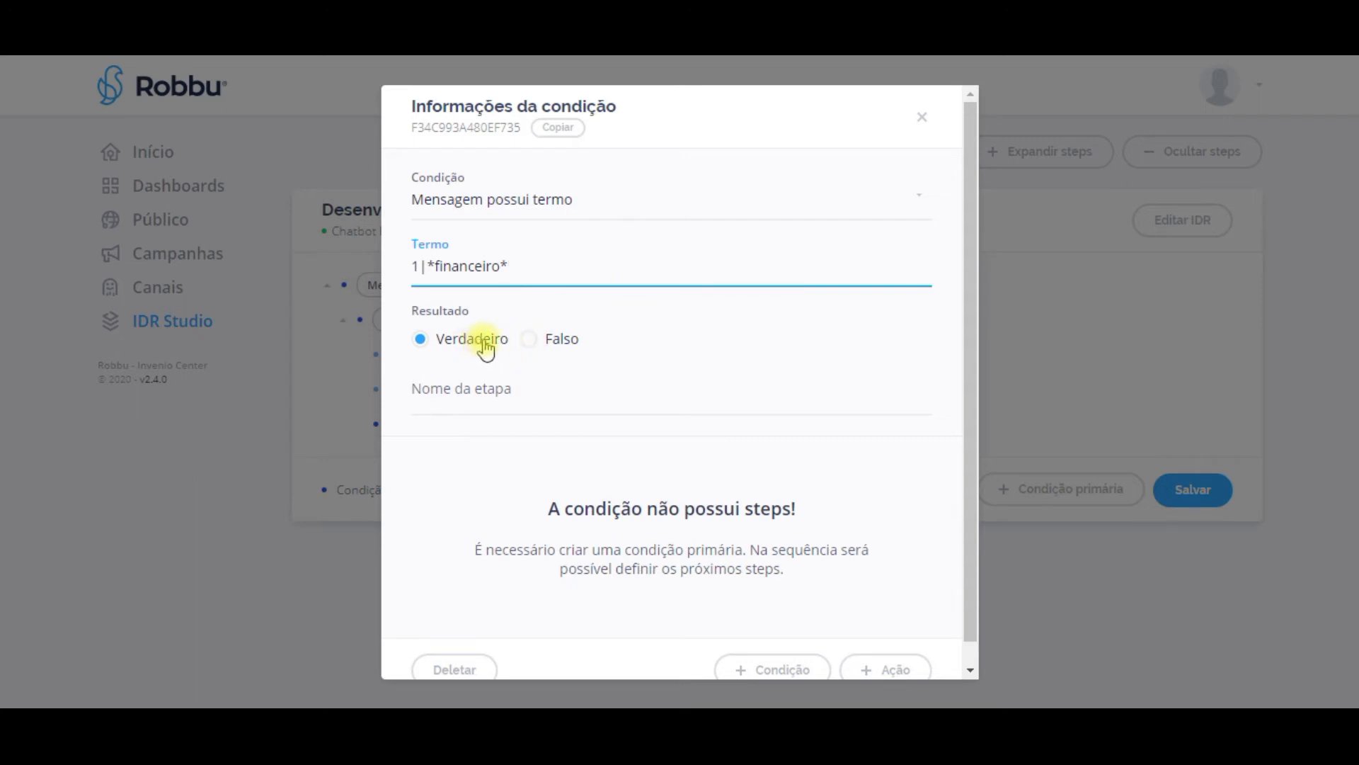
click(922, 119)
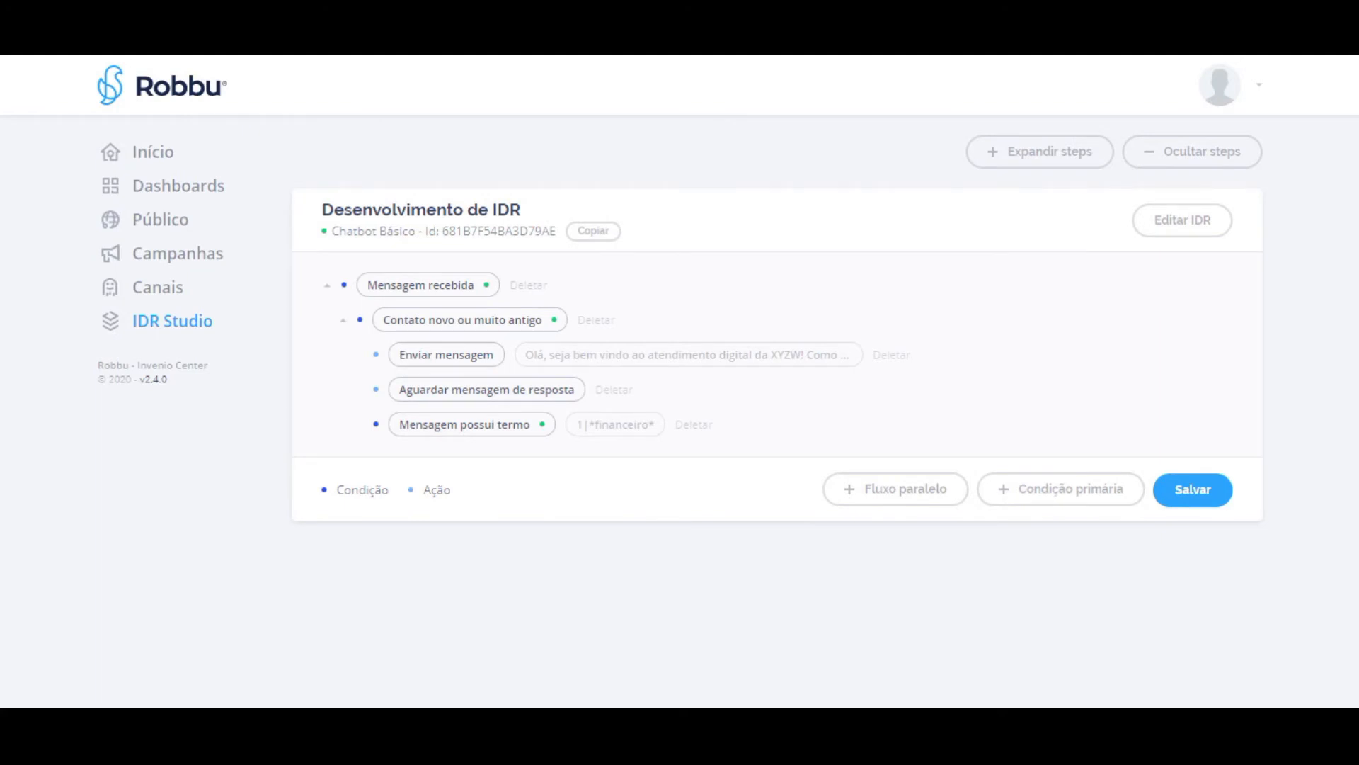
Add a Mensagem possui termo condition with the term 2|*suporte* and result Verdadeiro under Contato novo ou muito antigo.
click(455, 319)
click(785, 625)
click(541, 316)
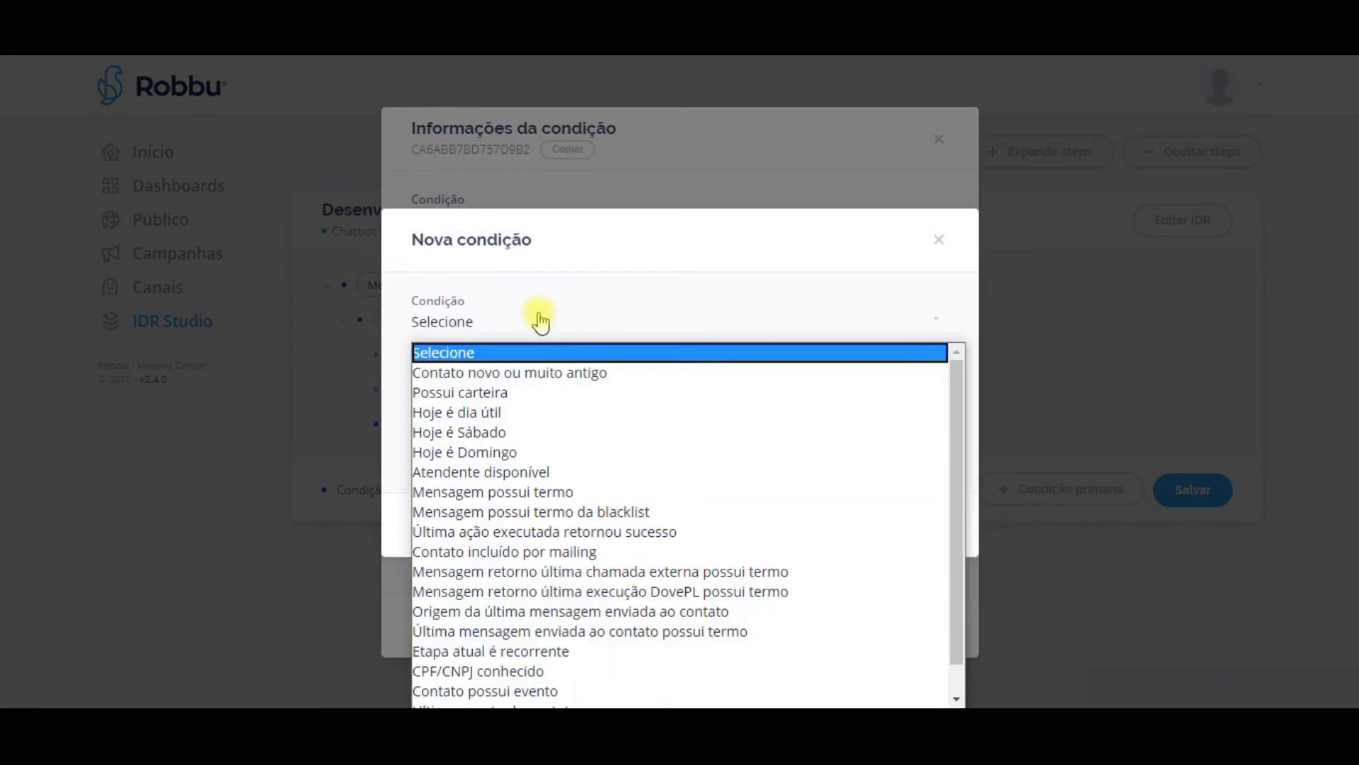
click(577, 491)
click(546, 363)
text(2|)
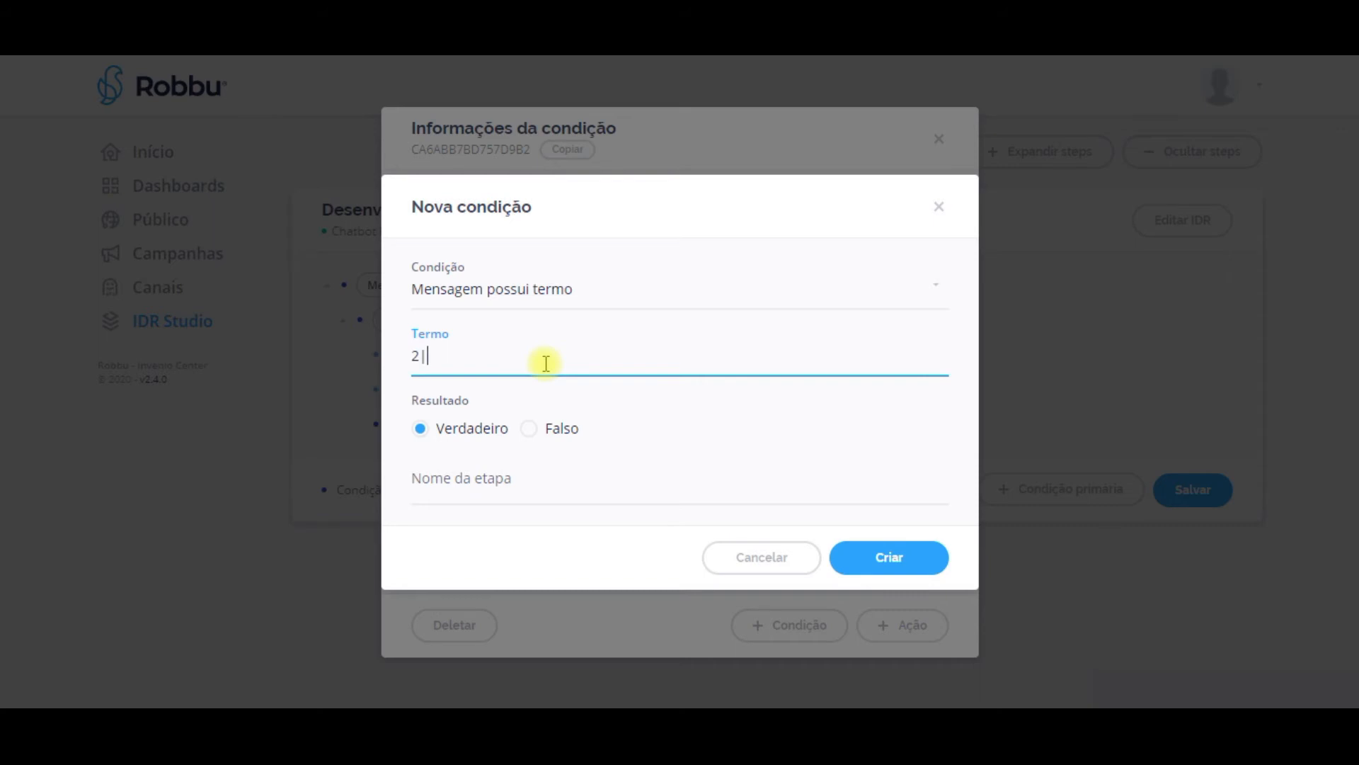
text(*suporte*)
click(851, 563)
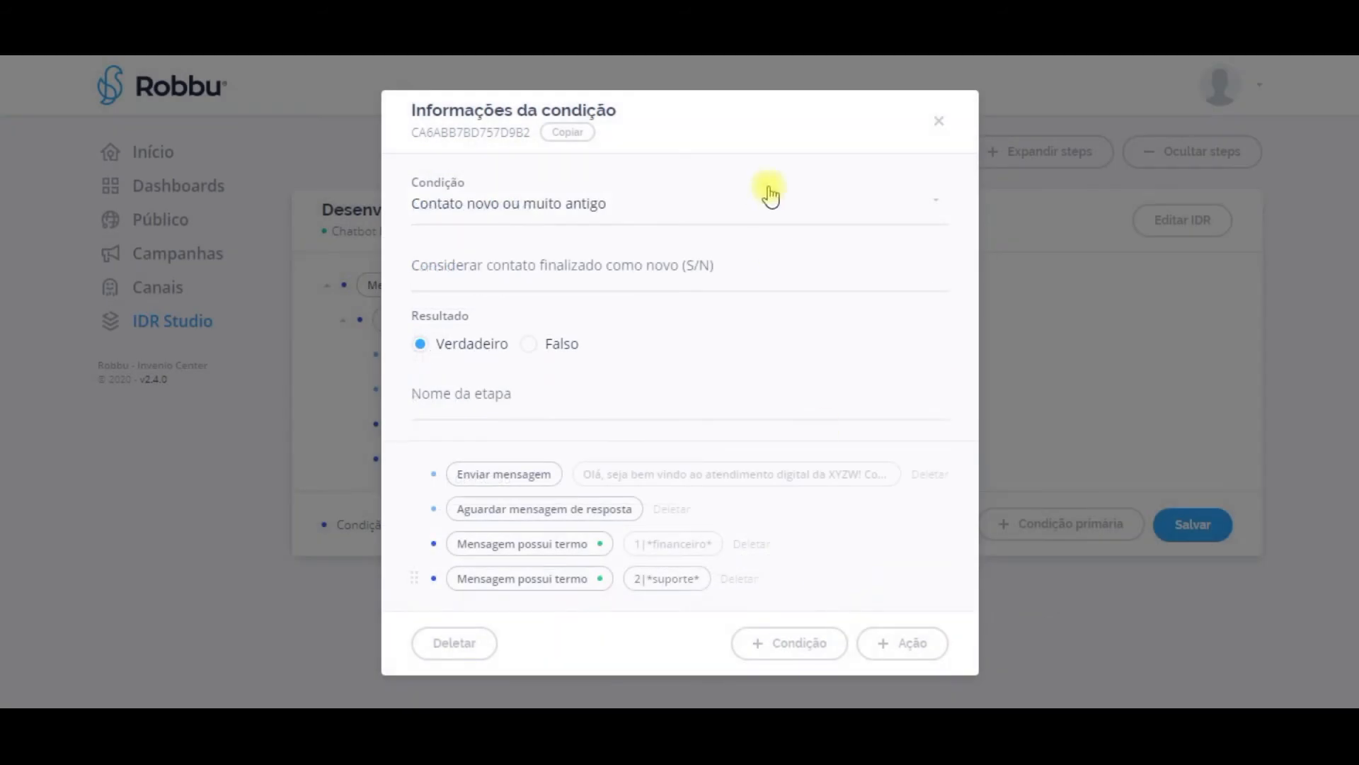
click(940, 122)
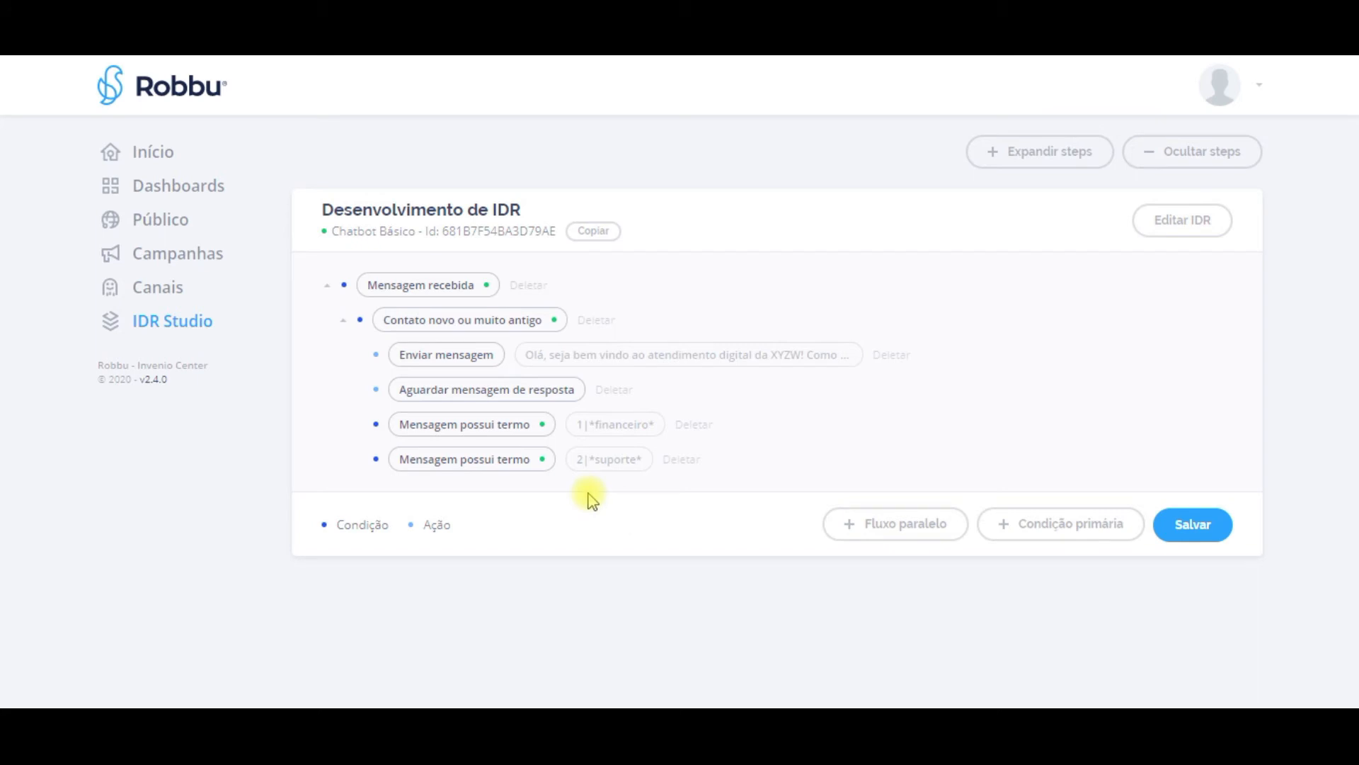
Add an Adicionar carteira ao cliente (fixo) action to the 1|*financeiro* condition, with carteira Financeiro and Manter apenas na nova carteira set to Verdadeiro.
click(516, 425)
click(889, 670)
click(598, 354)
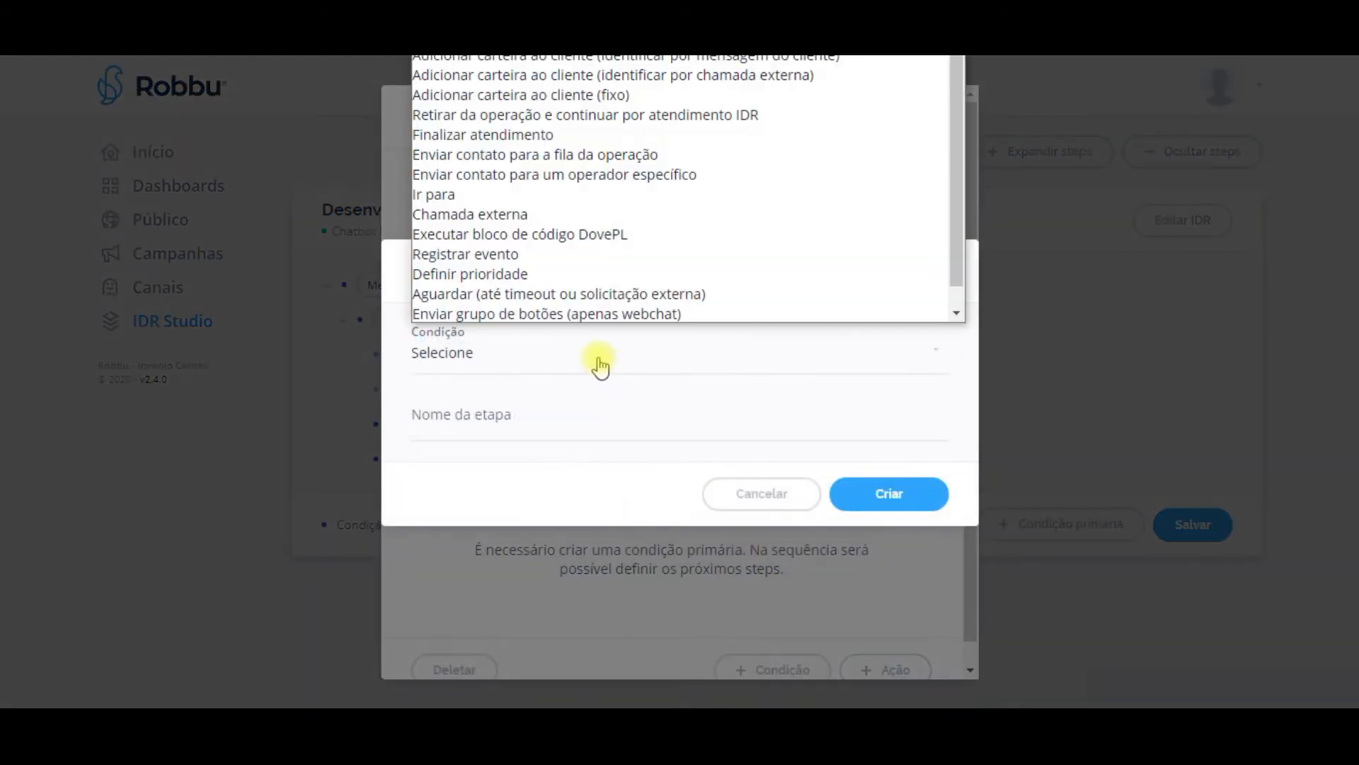
click(584, 72)
click(631, 355)
click(593, 408)
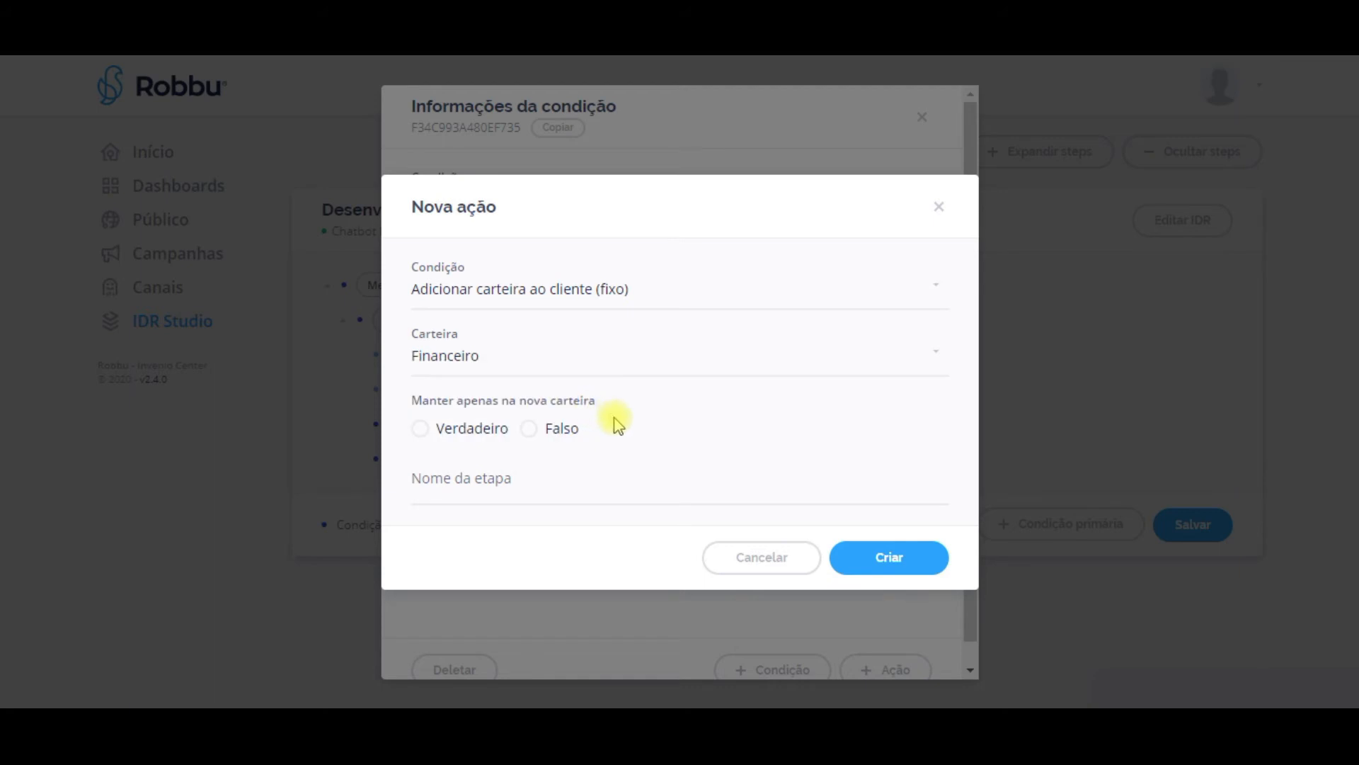
click(488, 435)
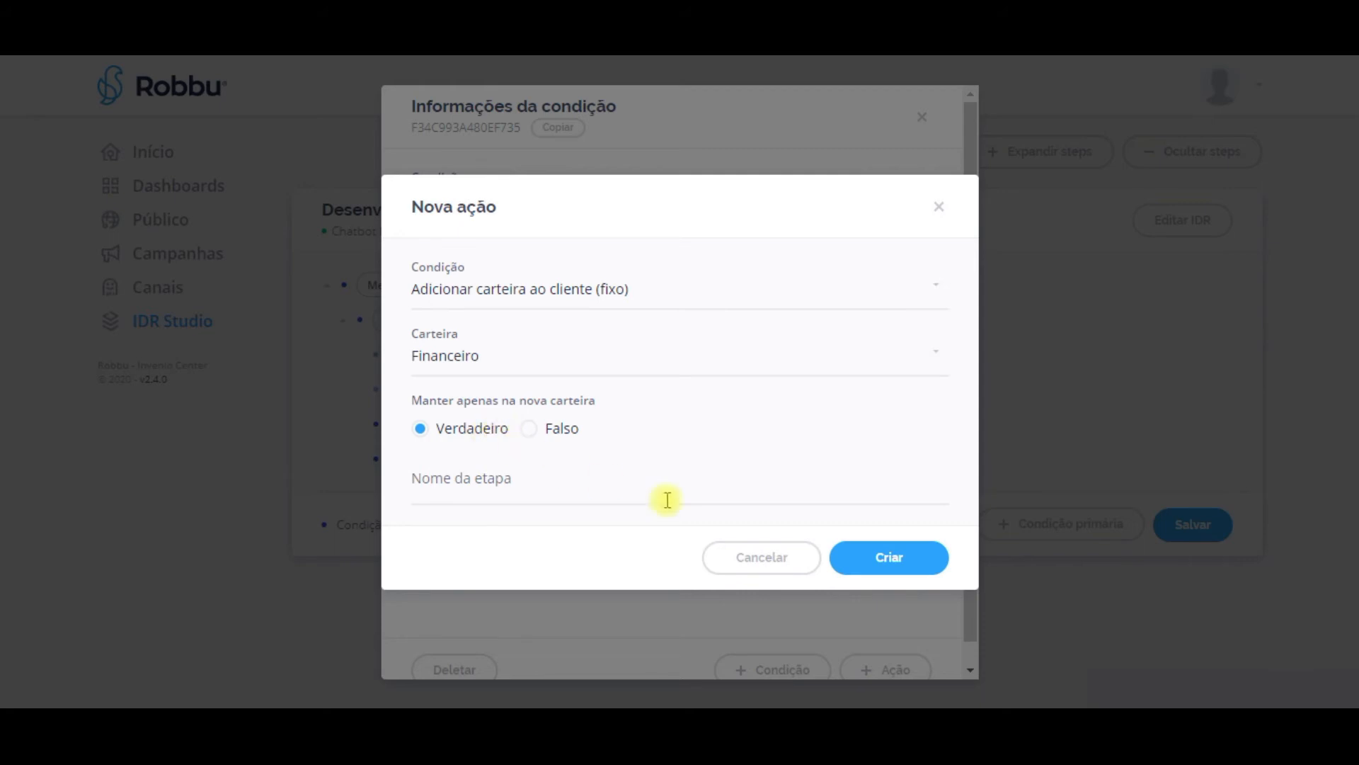
click(885, 558)
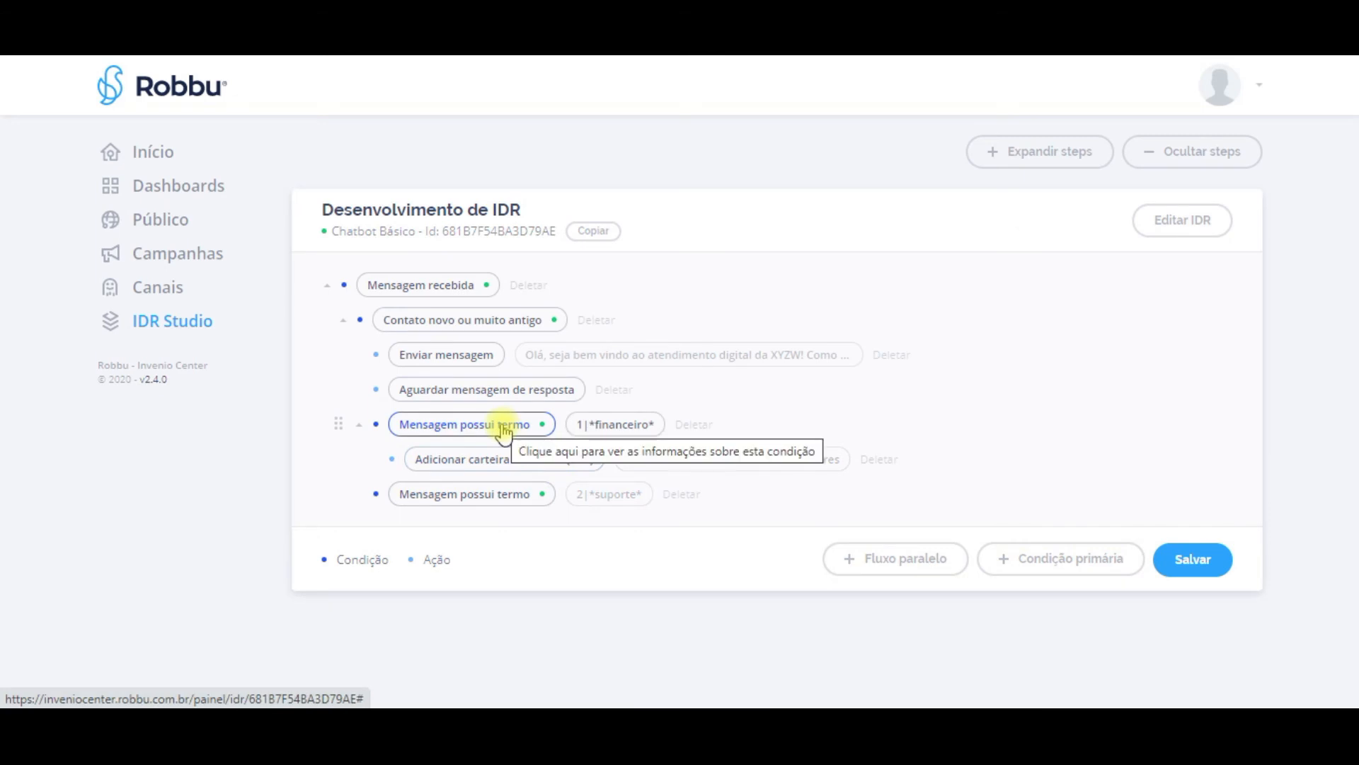
Add an Enviar contato para a fila da operação action to the 1|*financeiro* condition.
click(503, 429)
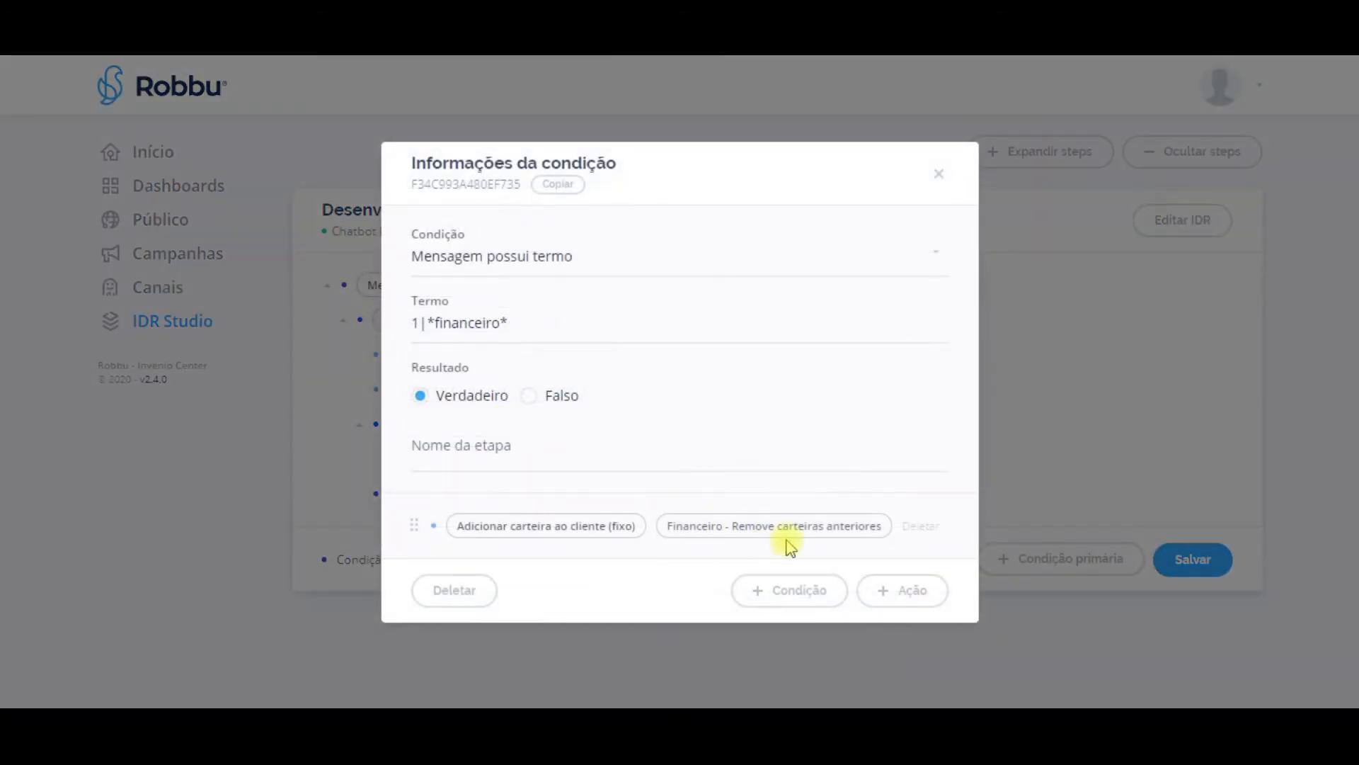
click(899, 602)
click(616, 354)
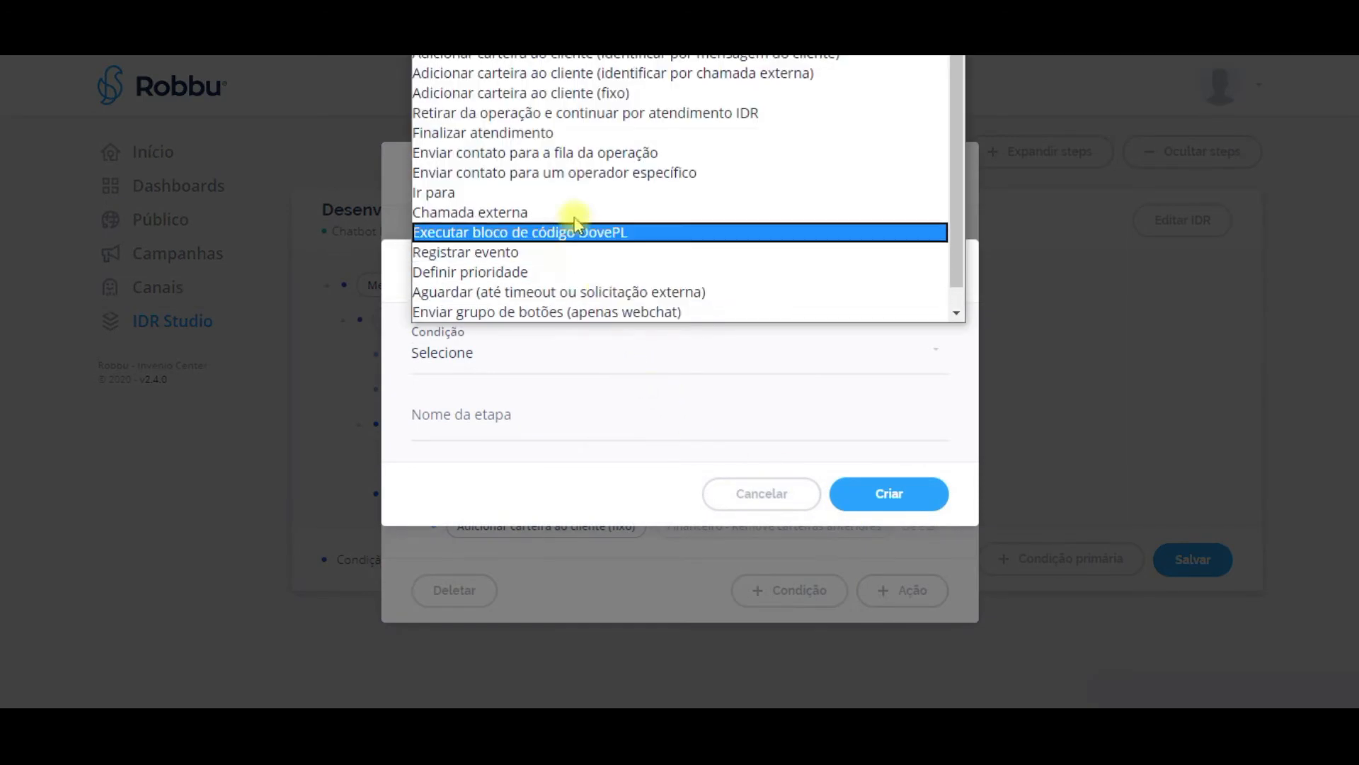
click(567, 157)
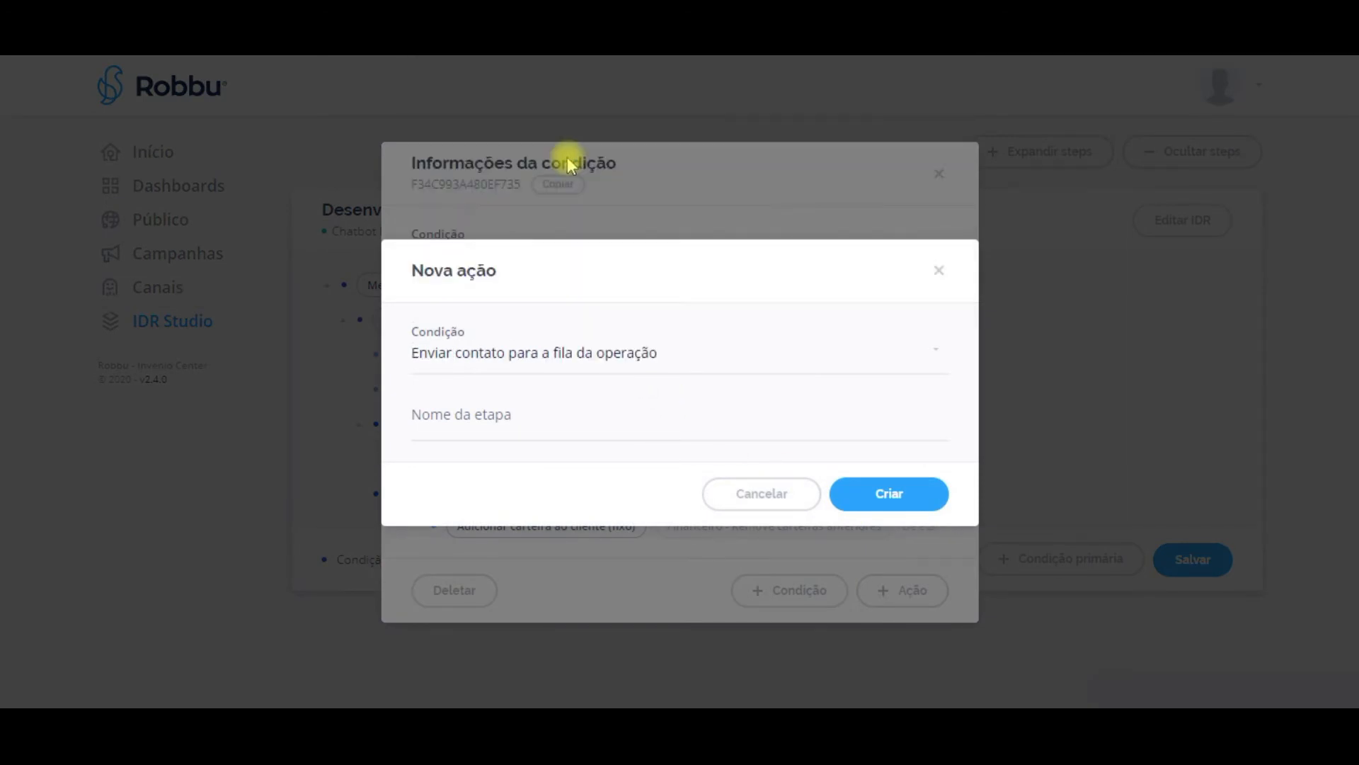
click(864, 504)
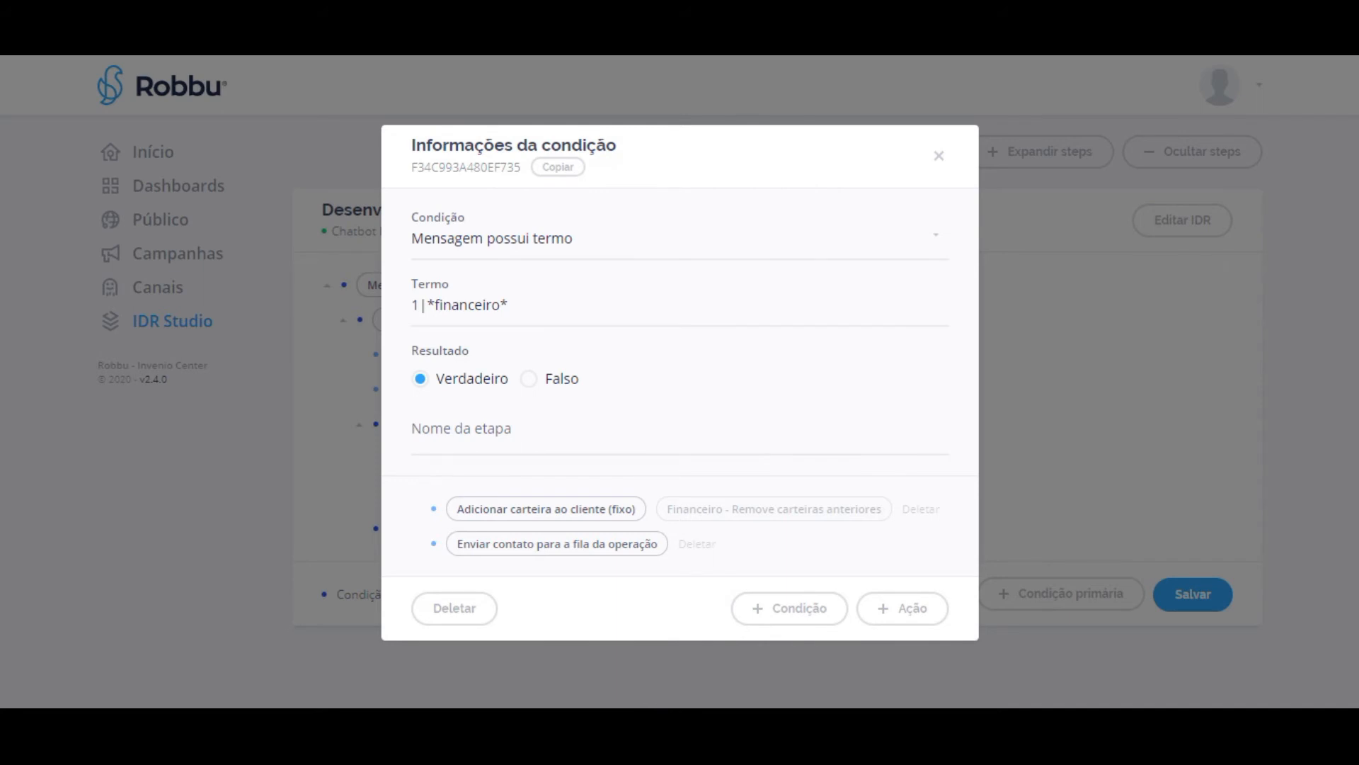
click(939, 157)
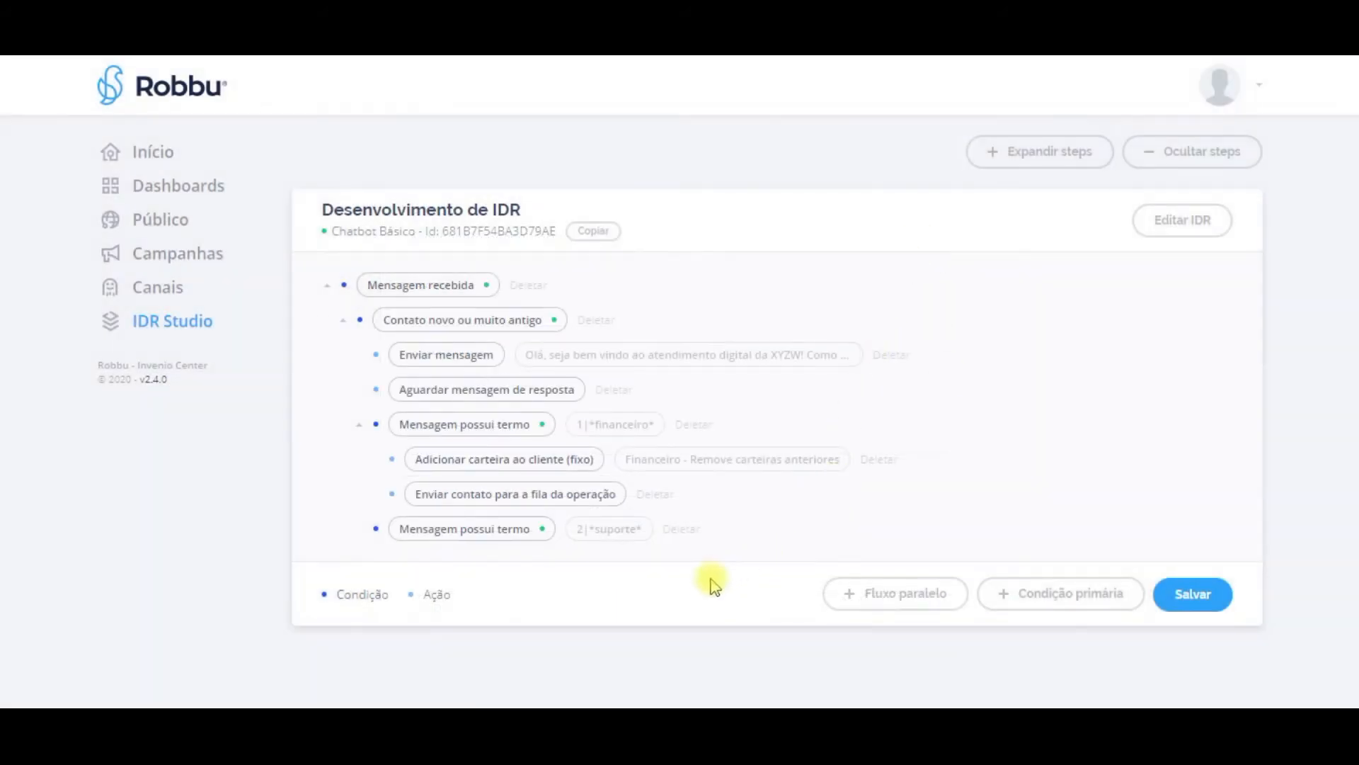
Add an Adicionar carteira ao cliente (fixo) action to the 2|*suporte* condition, with carteira Suporte and Manter apenas na nova carteira set to Verdadeiro.
click(516, 531)
click(885, 669)
click(588, 357)
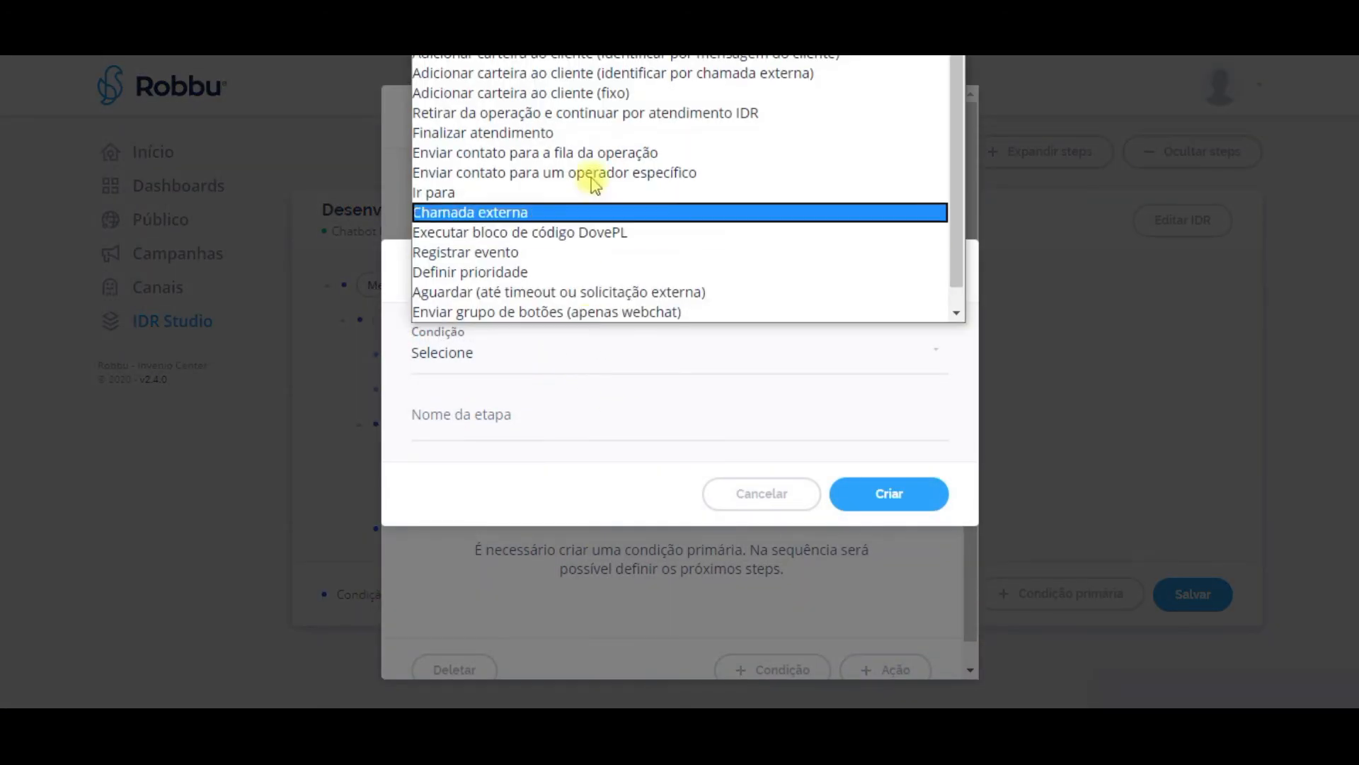
click(641, 94)
click(548, 369)
click(522, 427)
click(469, 433)
click(889, 555)
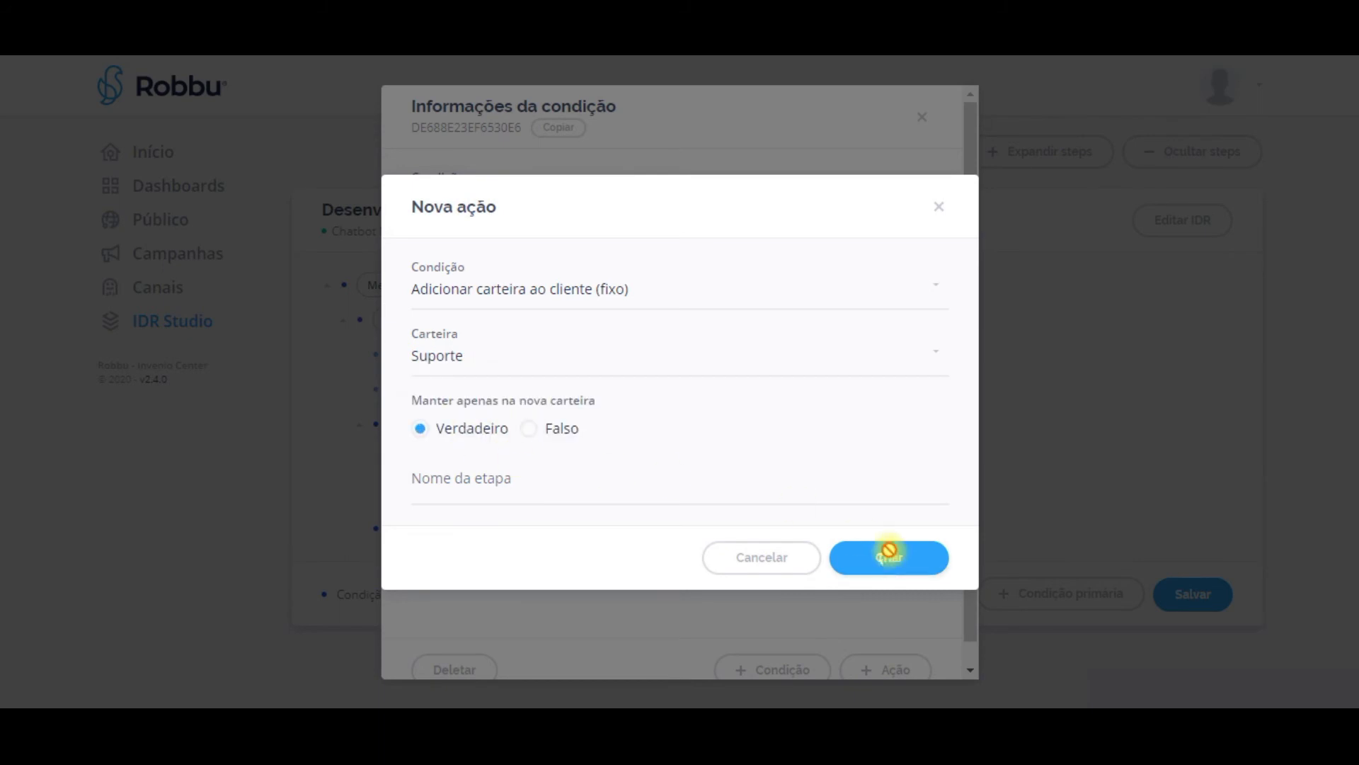
Add an Enviar contato para a fila da operação action to the 2|*suporte* condition and collapse both Mensagem possui termo branches.
click(908, 602)
click(561, 360)
click(524, 153)
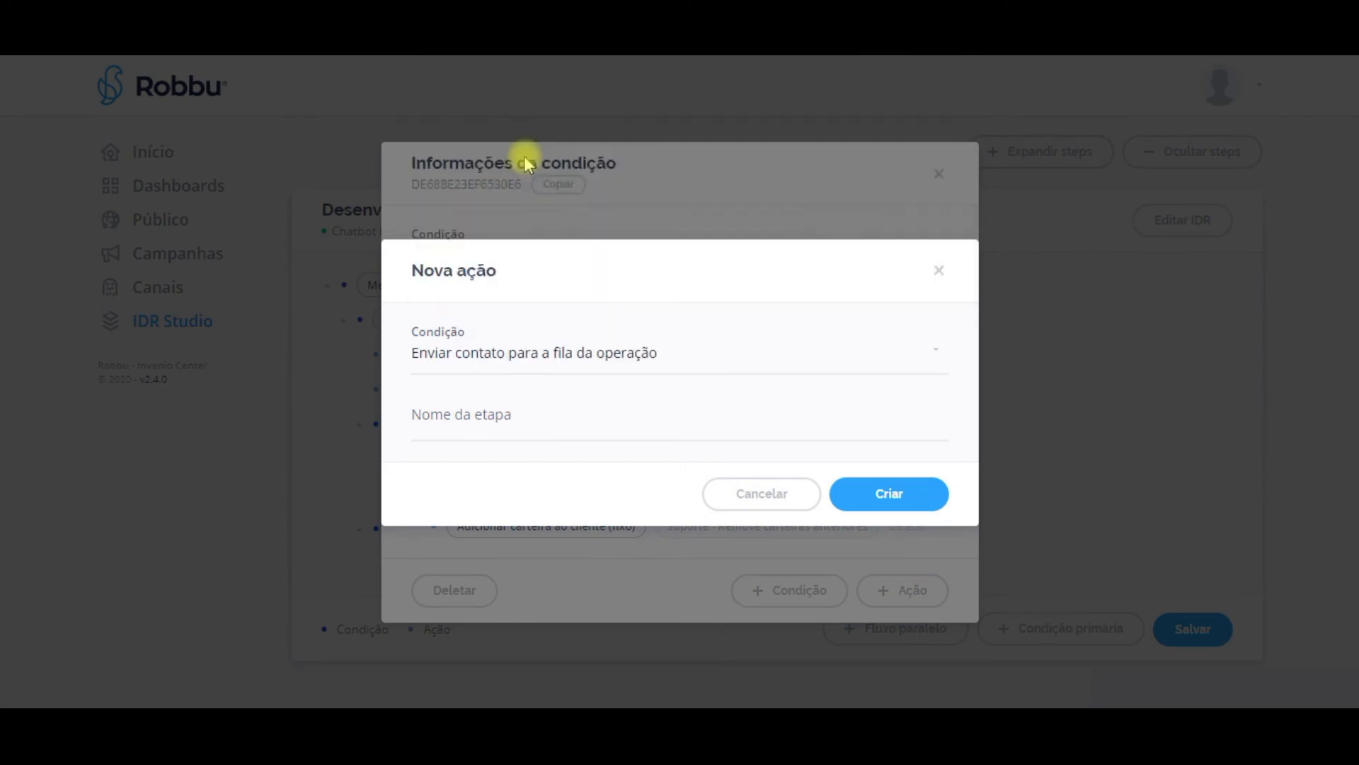
click(870, 495)
click(933, 172)
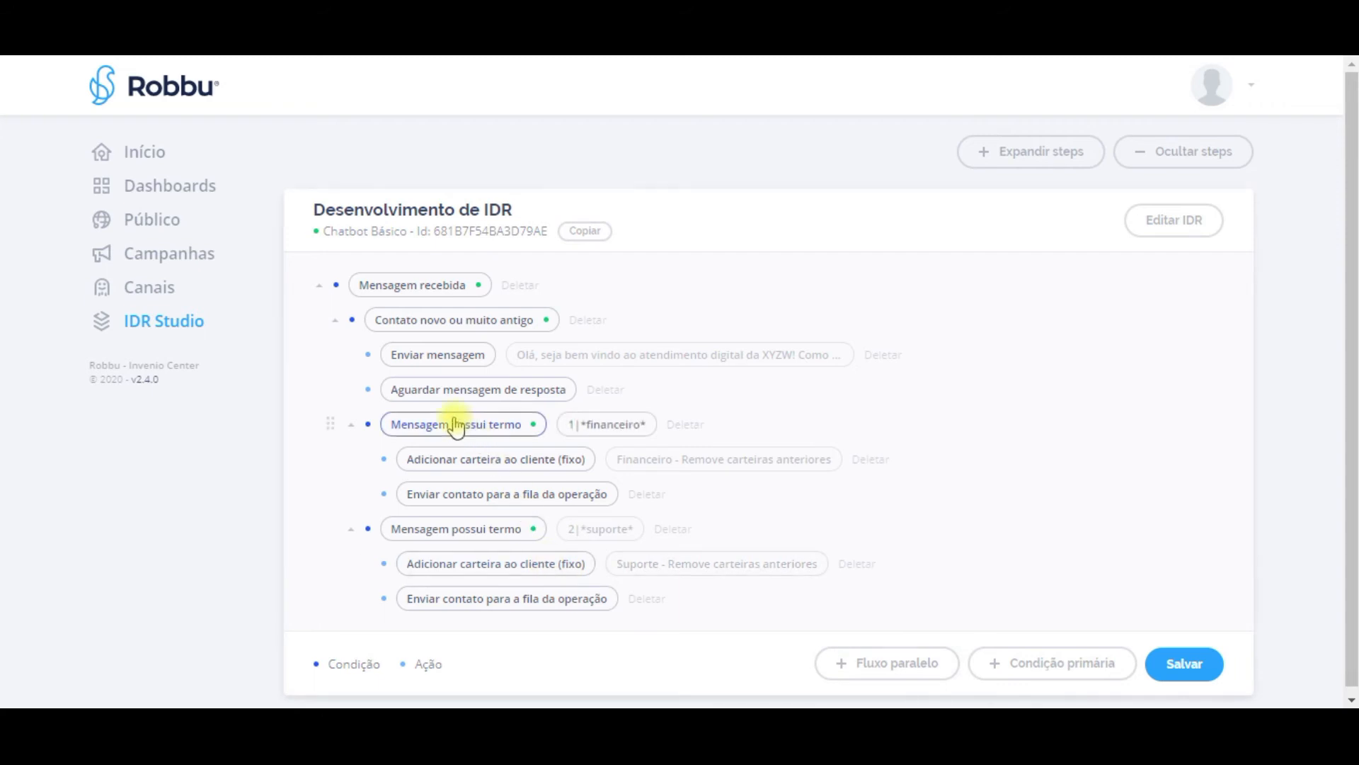
click(352, 529)
click(358, 424)
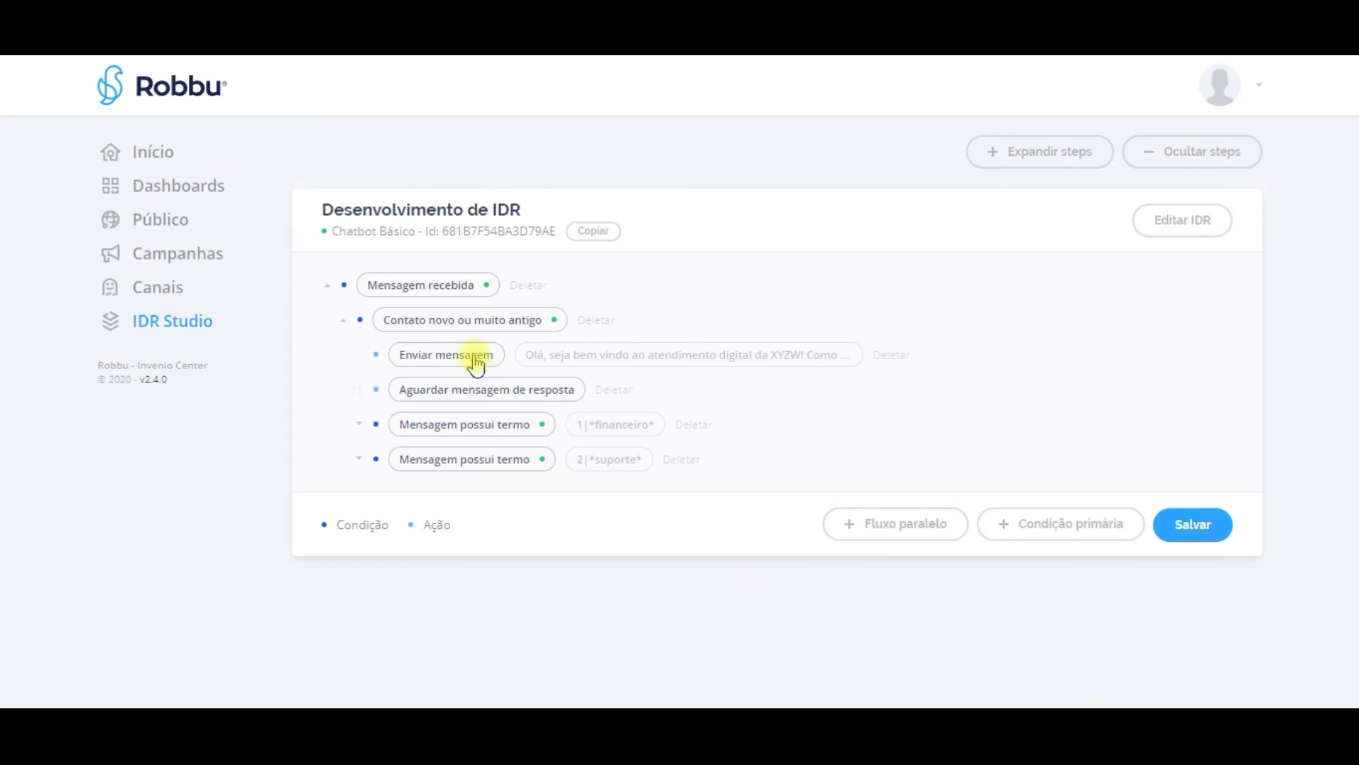
Start a new Mensagem possui termo condition under Contato novo ou muito antigo with the term 1|financeiro|2|suporte*.
click(462, 320)
click(810, 650)
click(531, 324)
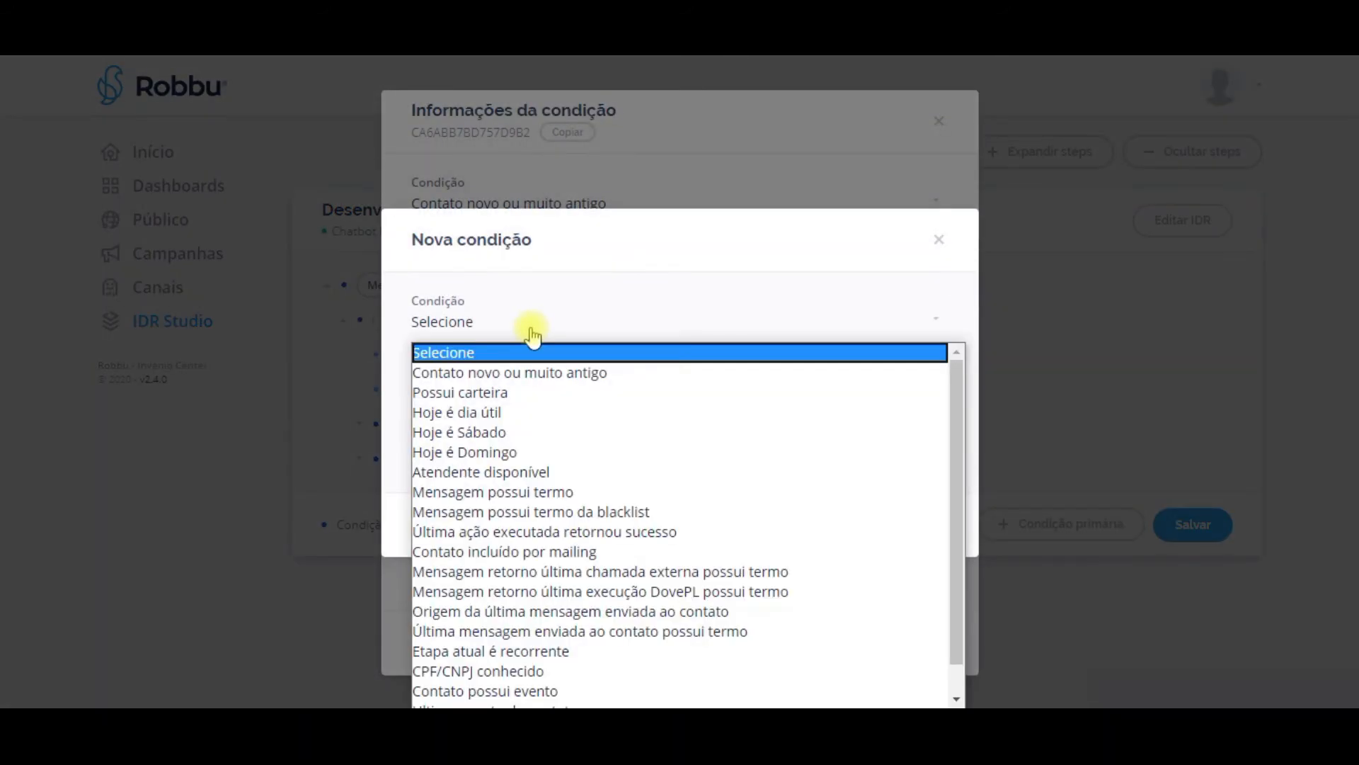
click(567, 498)
click(506, 360)
text(1|)
text(financeiro)
text(|2|*supor)
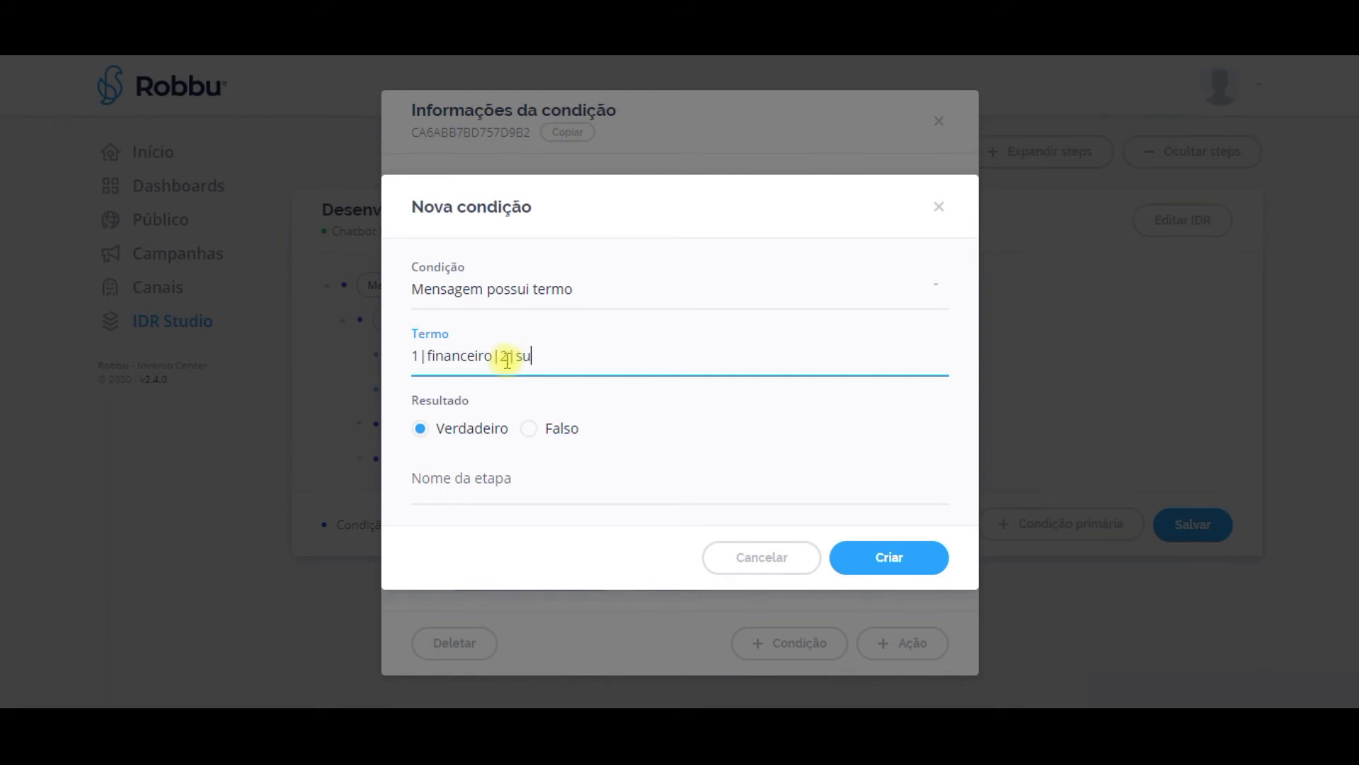
text(te*)
Add the missing wildcard asterisks around both keywords so the new condition's term reads 1|*financeiro*|2|*suporte*.
key(Left)
key(Left)
key(Left)
key(Left)
key(Left)
key(Left)
key(Left)
key(Left)
text(*)
click(427, 355)
text(*)
click(500, 355)
text(*)
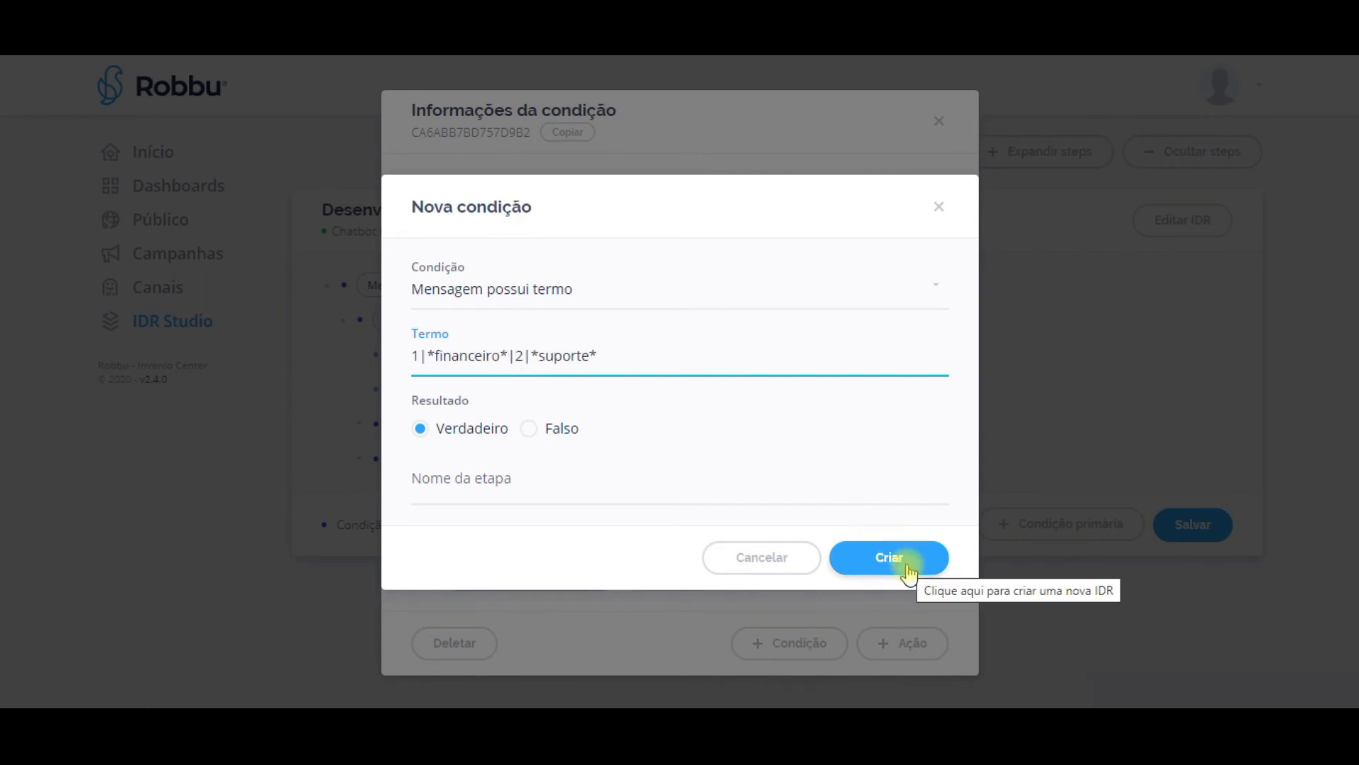
Set the new condition's result to Falso, create it and return to the flow.
click(532, 431)
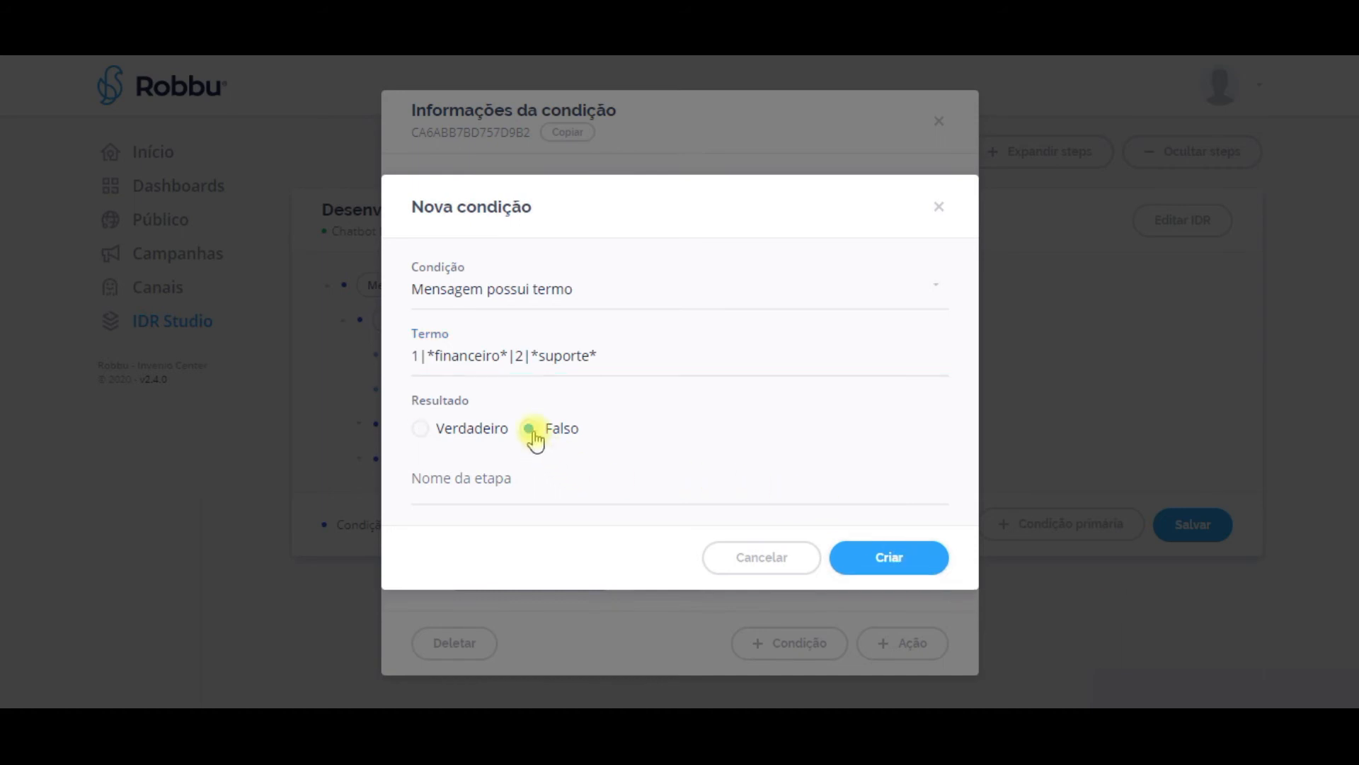
click(919, 563)
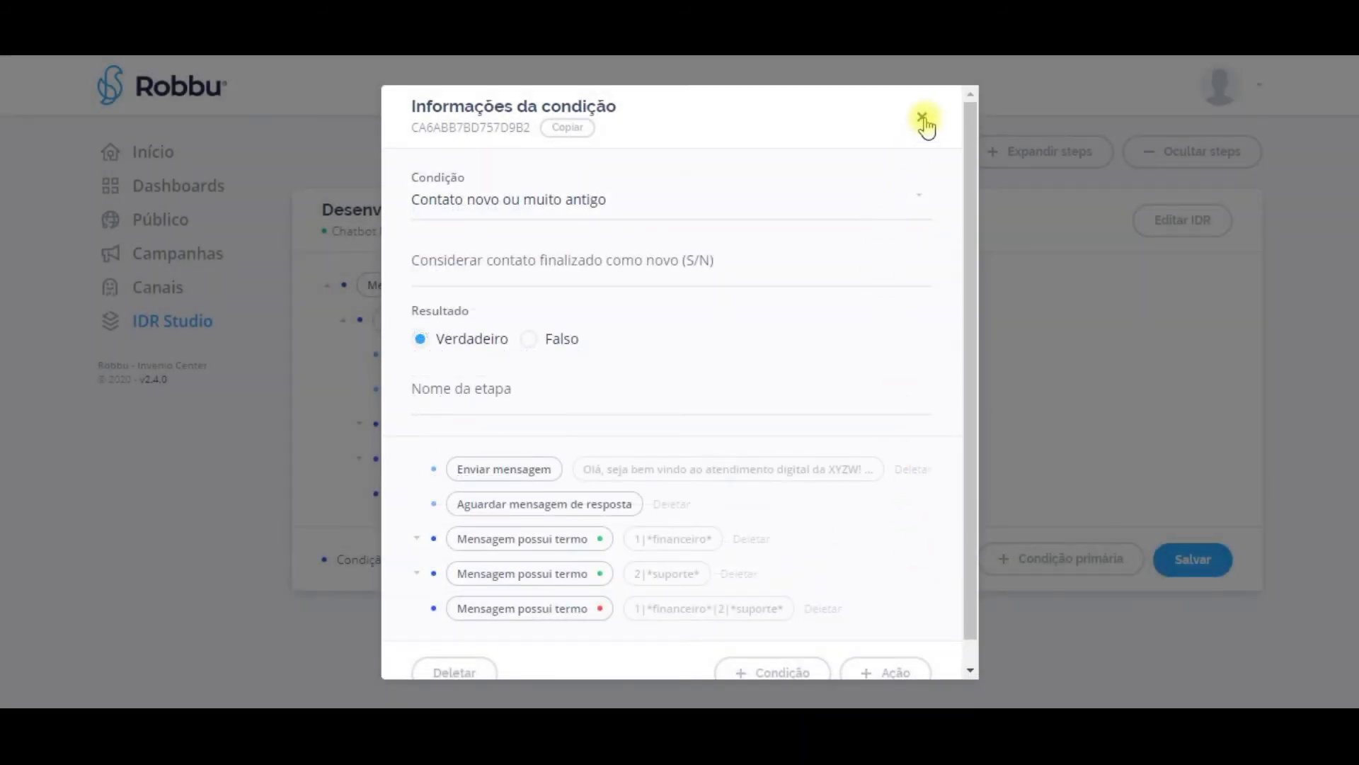
click(923, 119)
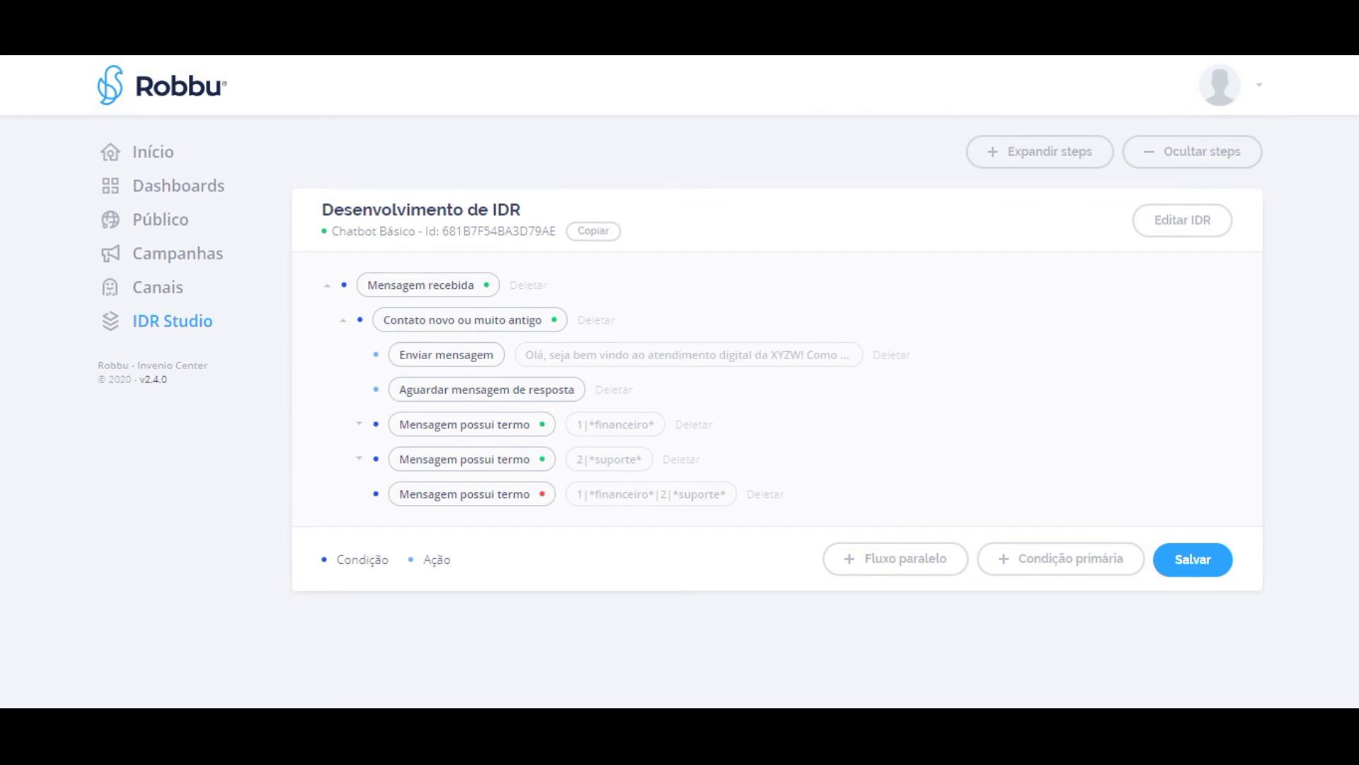
Start a new Enviar mensagem action inside the 1|*financeiro*|2|*suporte* condition.
click(501, 494)
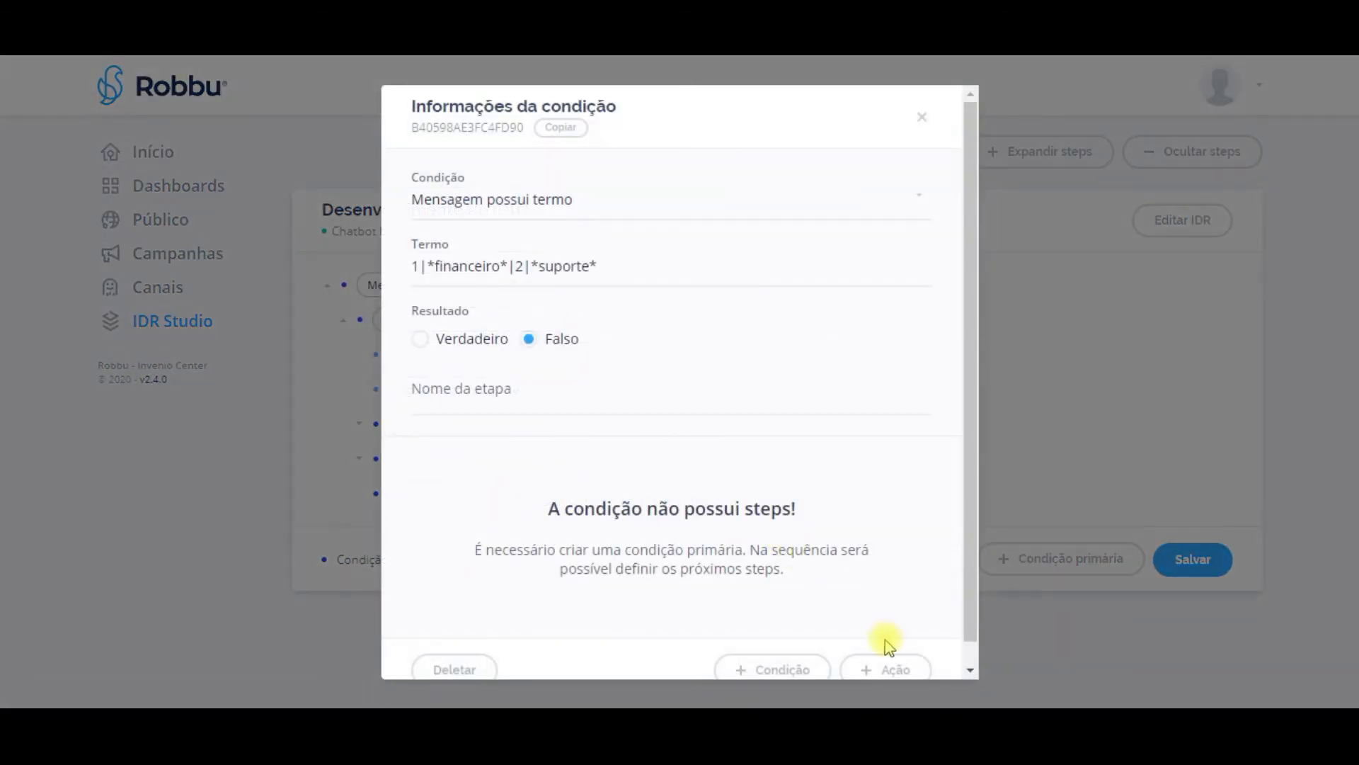
click(889, 668)
key(ctrl+minus)
key(ctrl+minus)
click(774, 361)
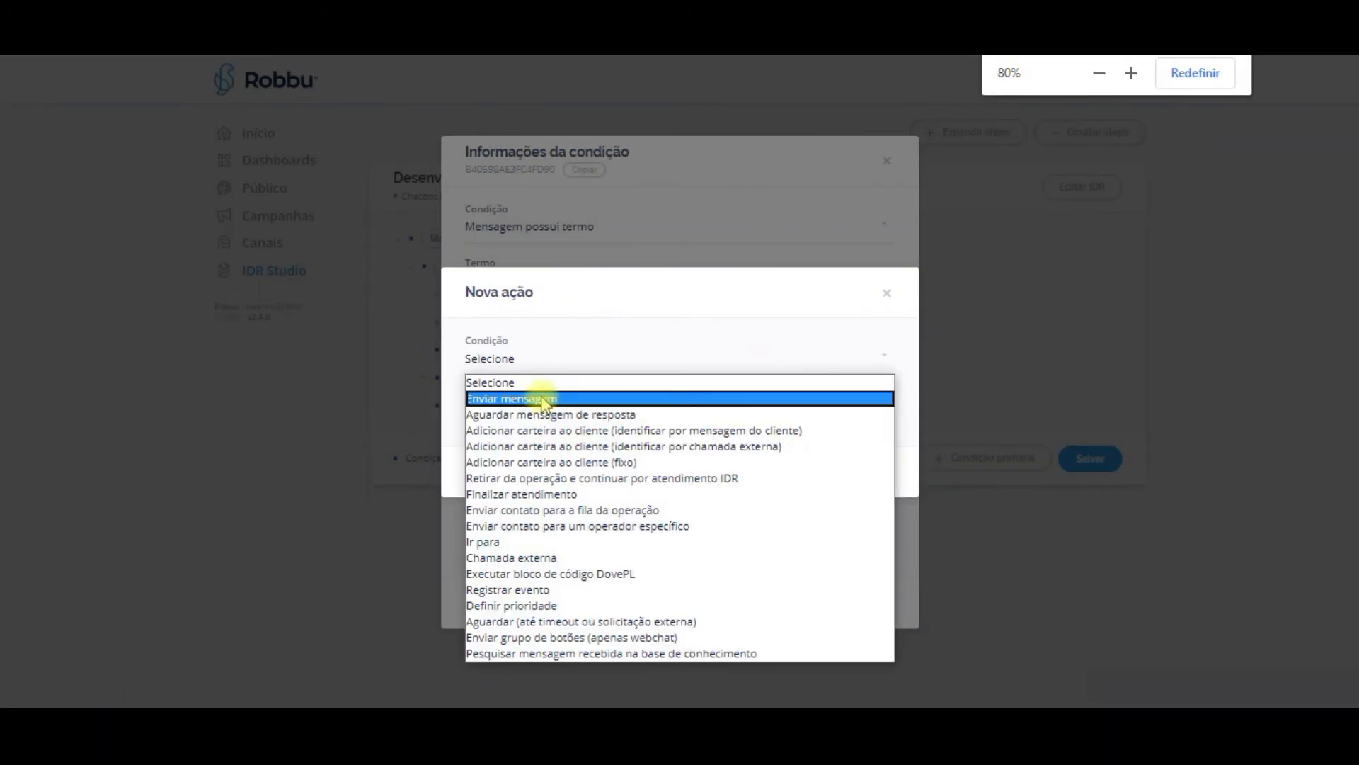
click(544, 403)
key(ctrl+0)
Paste the "Ops não entendi sua resposta." message with the Financeiro and Suporte Técnico options as the action's text and create the action.
click(658, 321)
key(ctrl+v)
scroll(661, 321, up, 1)
drag(620, 305, 398, 291)
scroll(644, 366, down, 1)
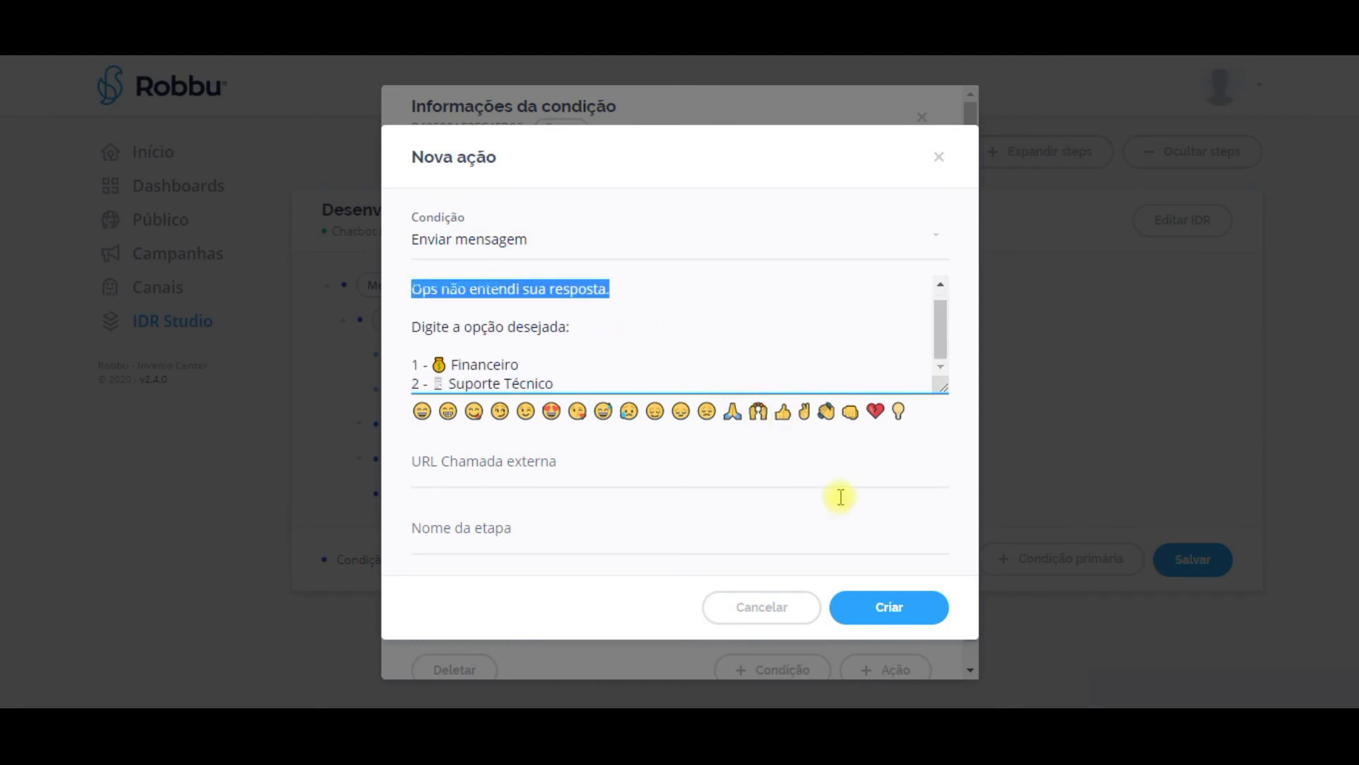
click(795, 299)
click(890, 607)
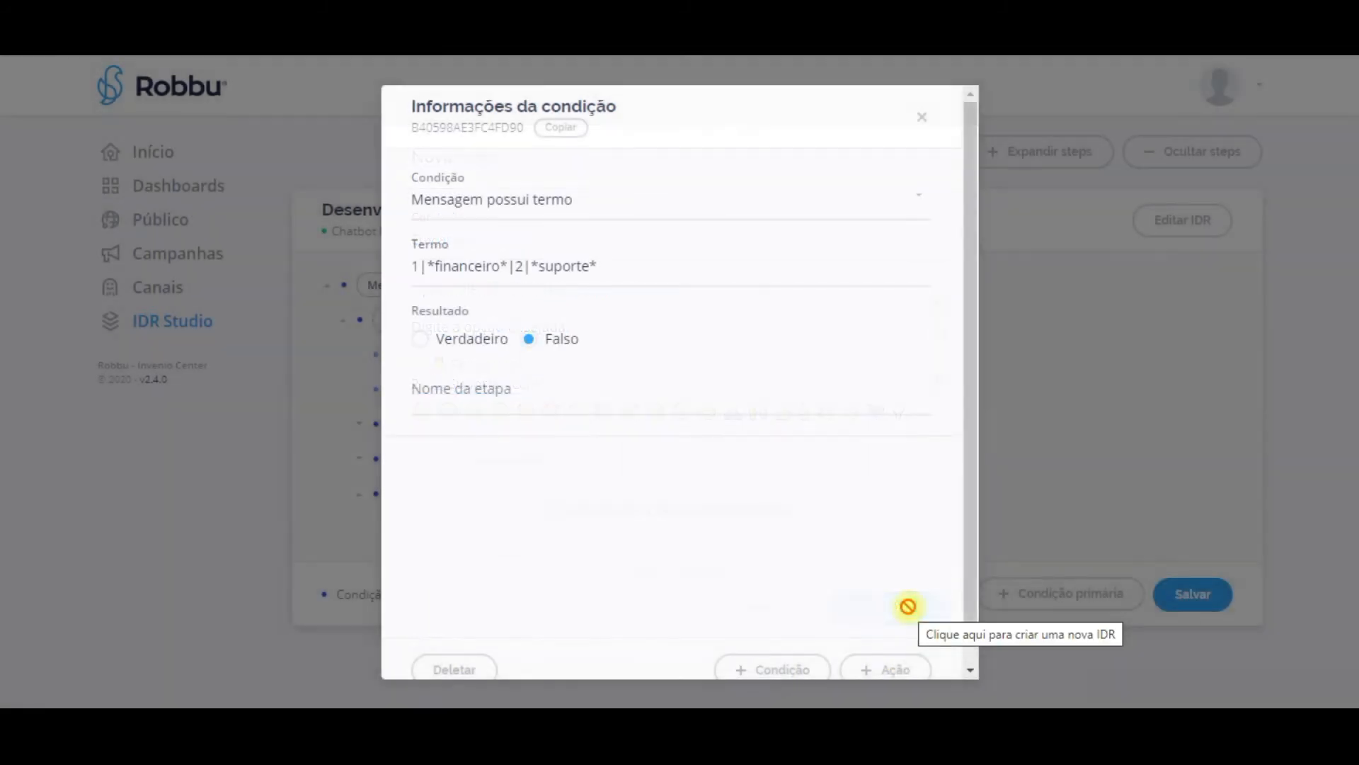
click(939, 174)
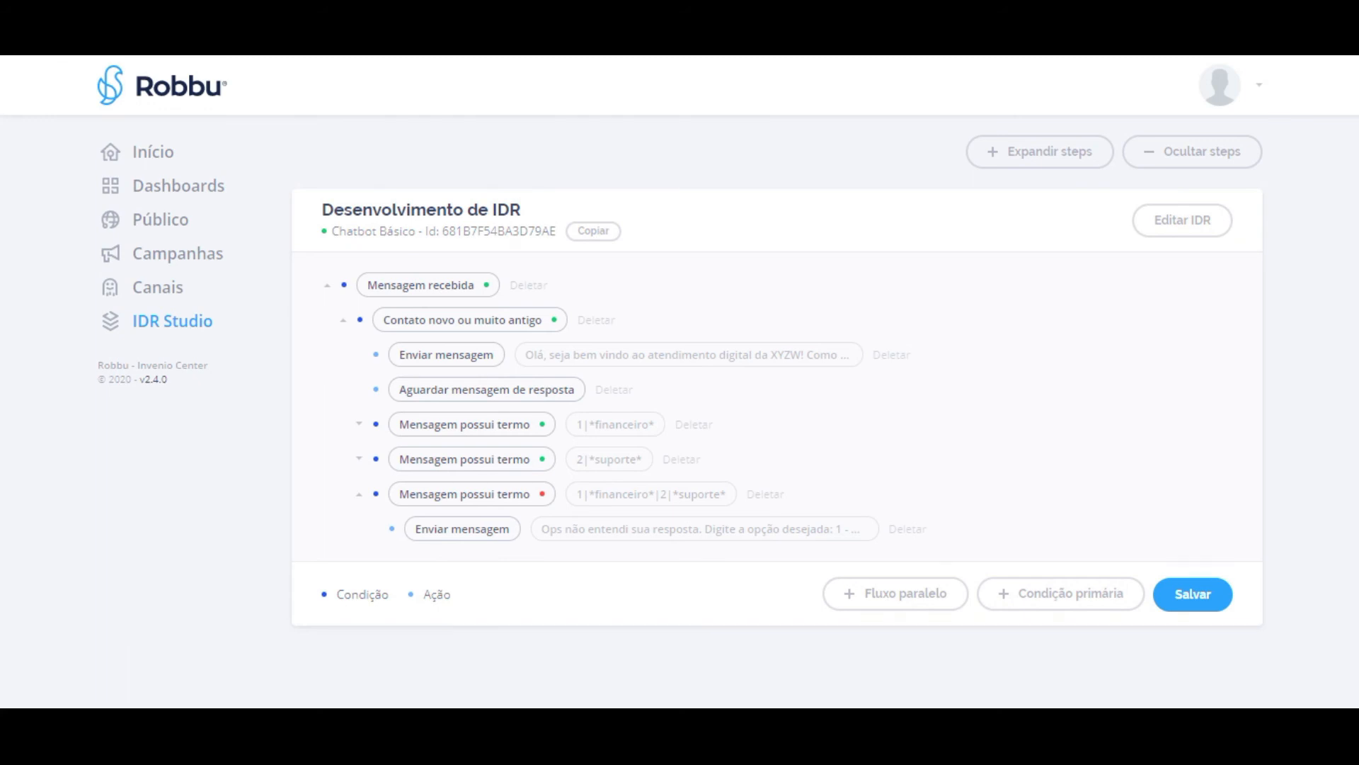
Copy the identifier of the Aguardar mensagem de resposta action and return to the flow.
click(474, 396)
double_click(499, 180)
key(ctrl+c)
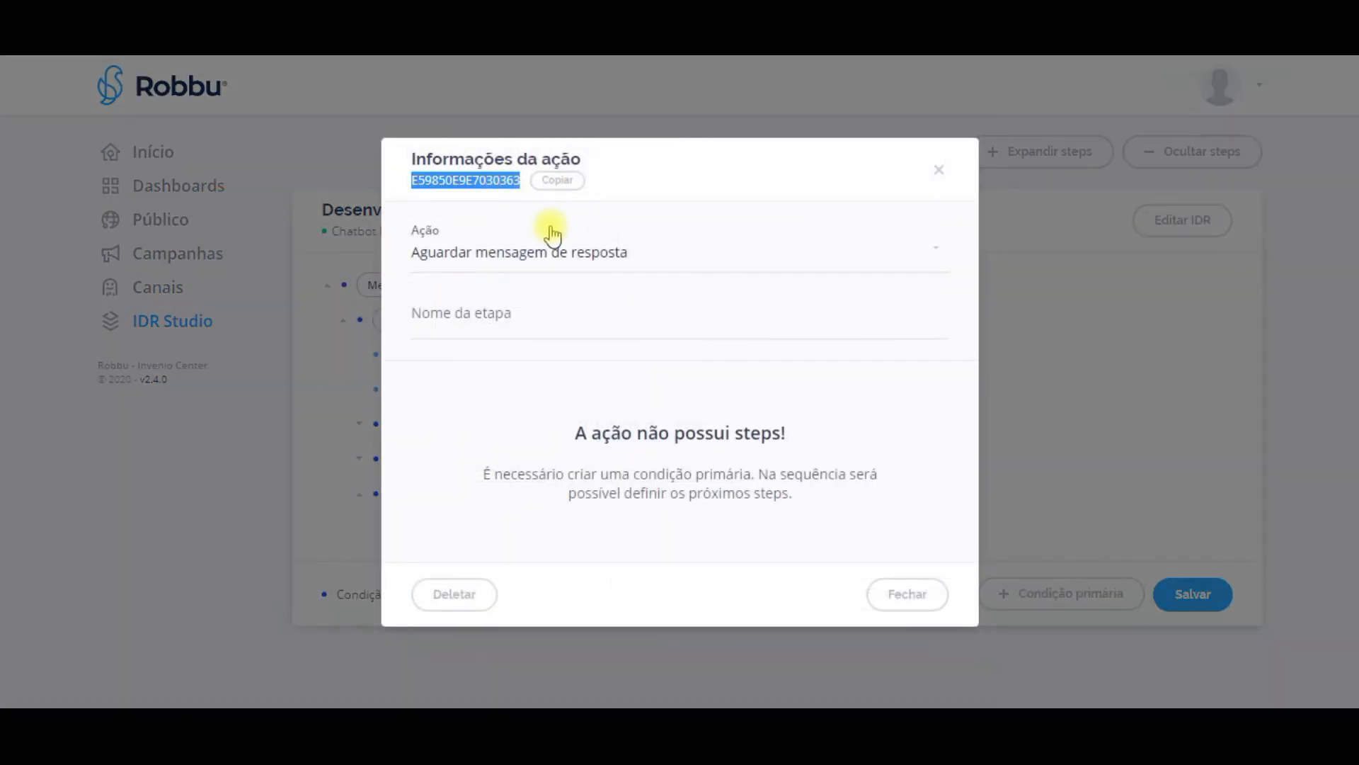
click(558, 182)
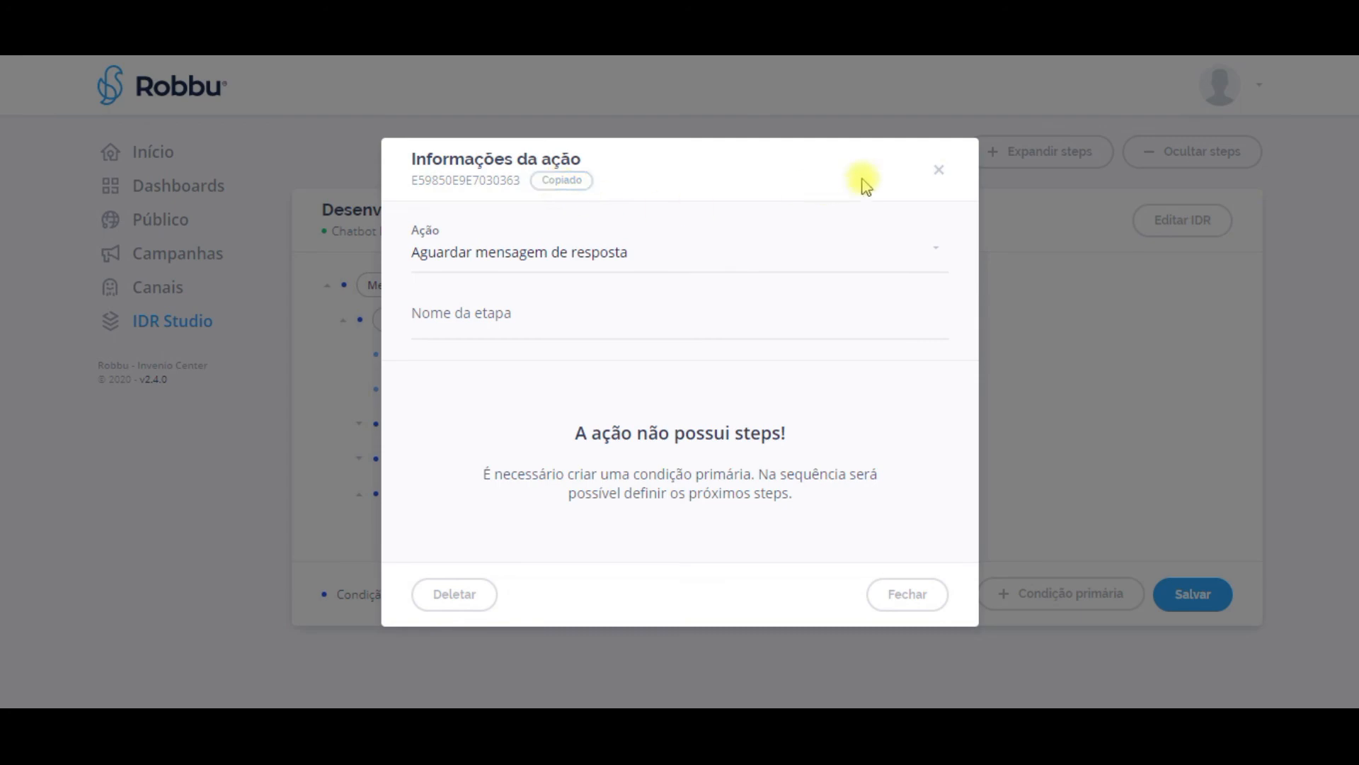
click(938, 173)
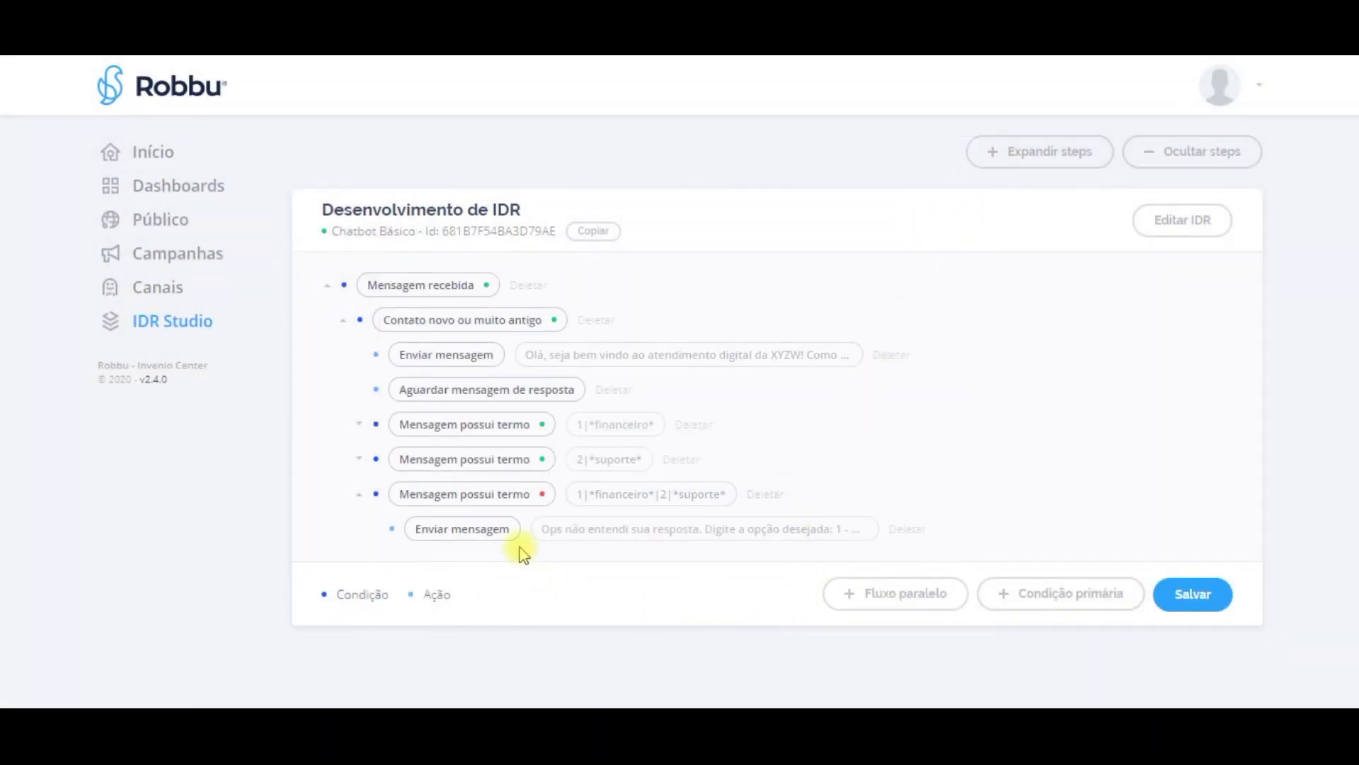
Add an Ir para action with the copied step identifier to the 1|*financeiro*|2|*suporte* condition and return to the flow.
click(491, 499)
click(889, 593)
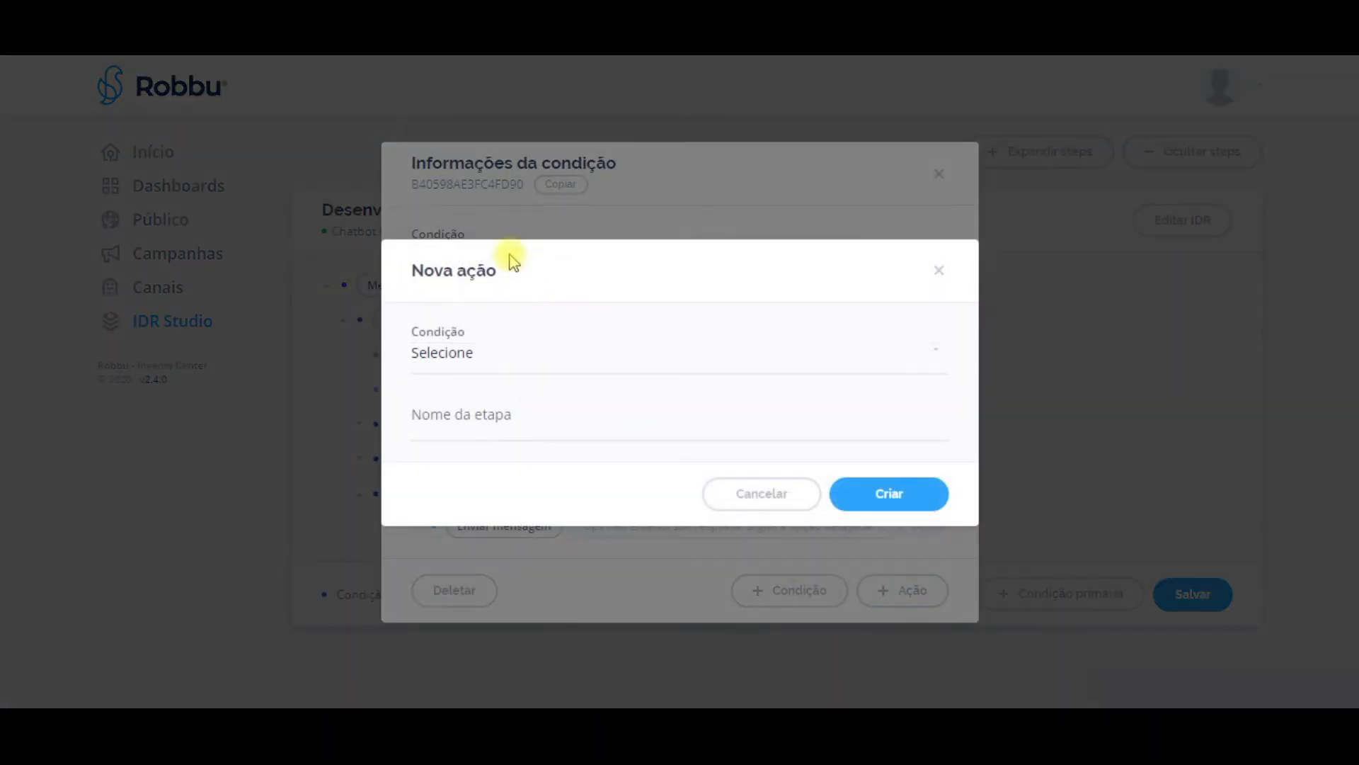
click(504, 351)
scroll(481, 297, down, 1)
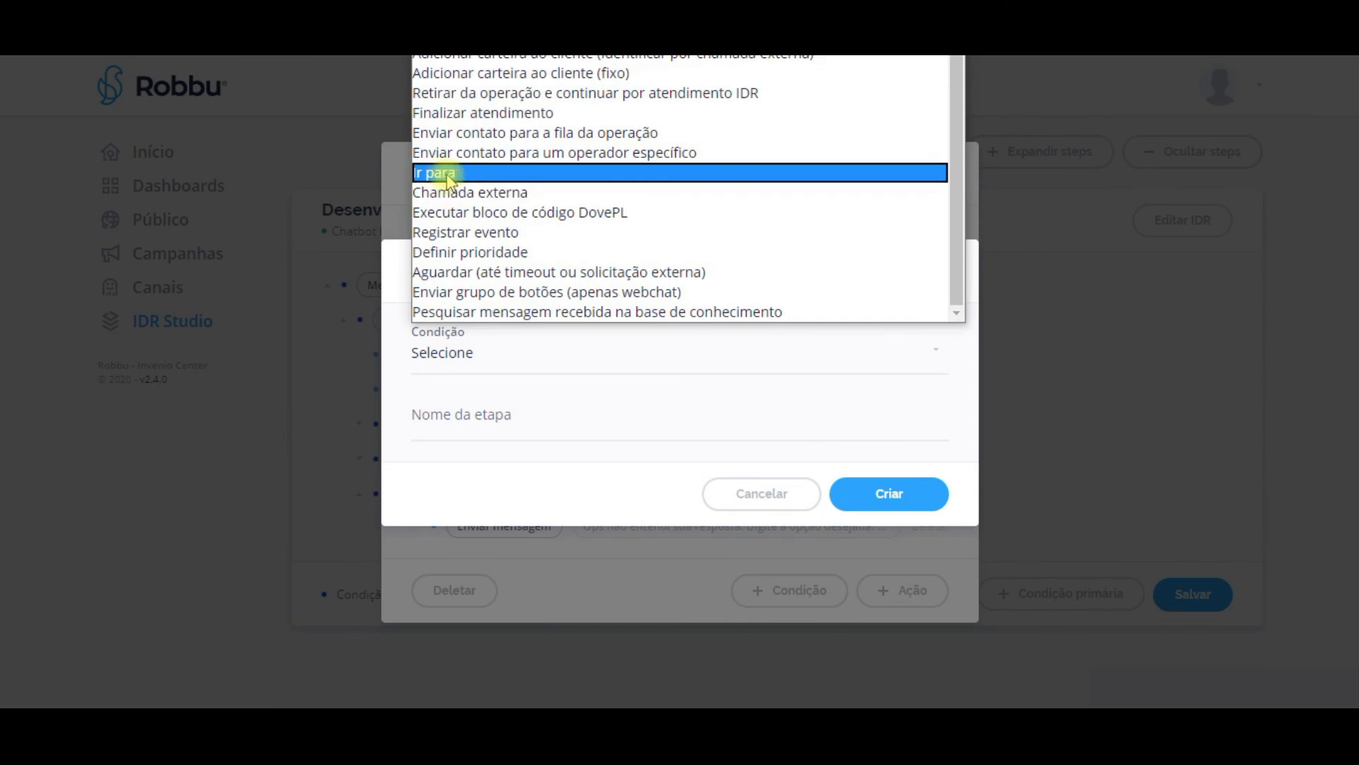
click(448, 179)
key(ctrl+v)
double_click(510, 352)
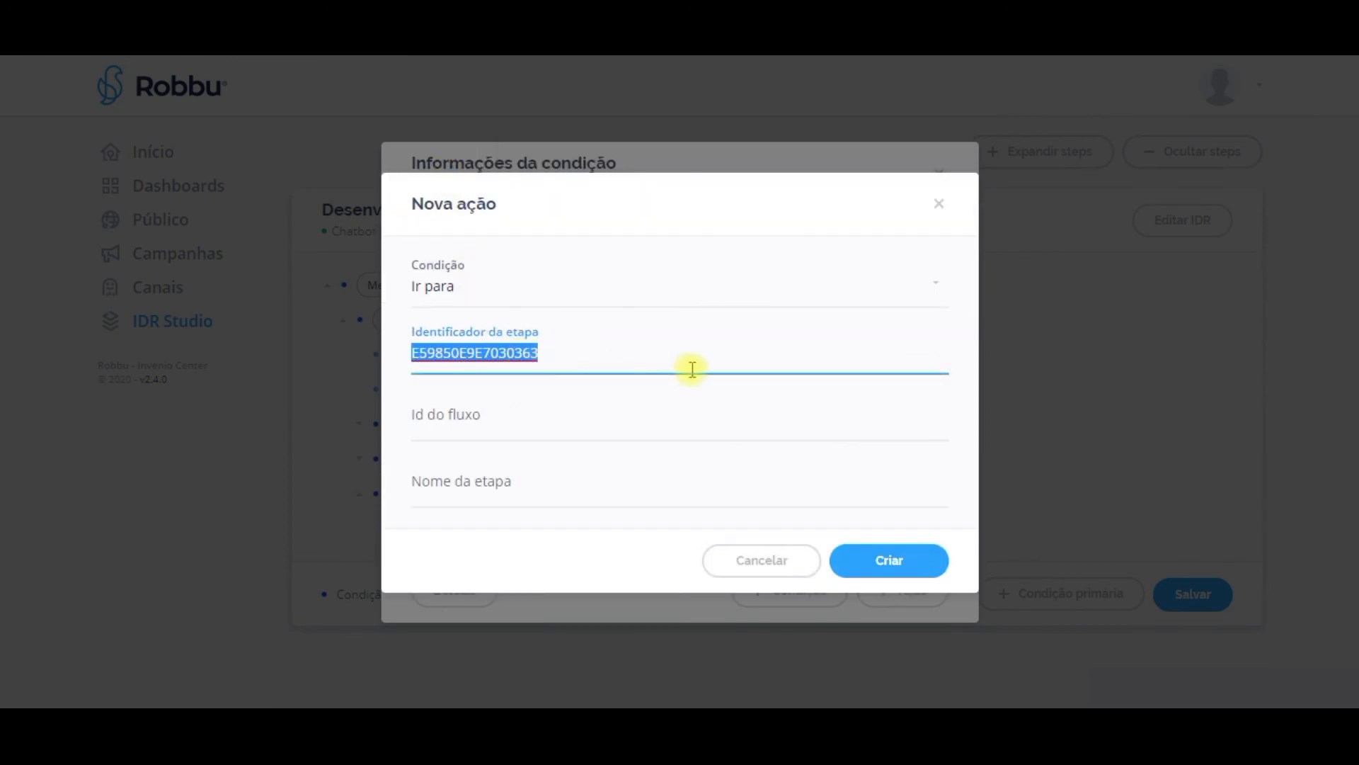
click(875, 560)
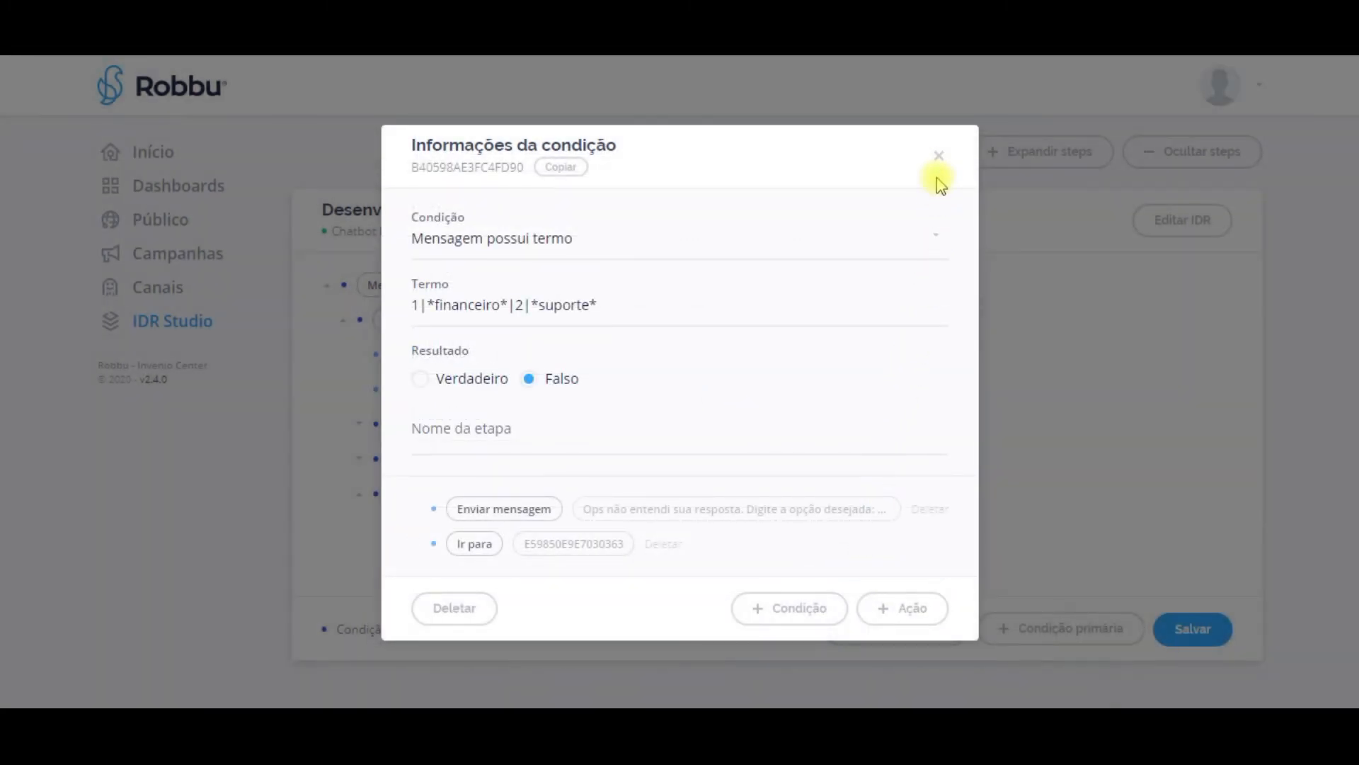
click(939, 156)
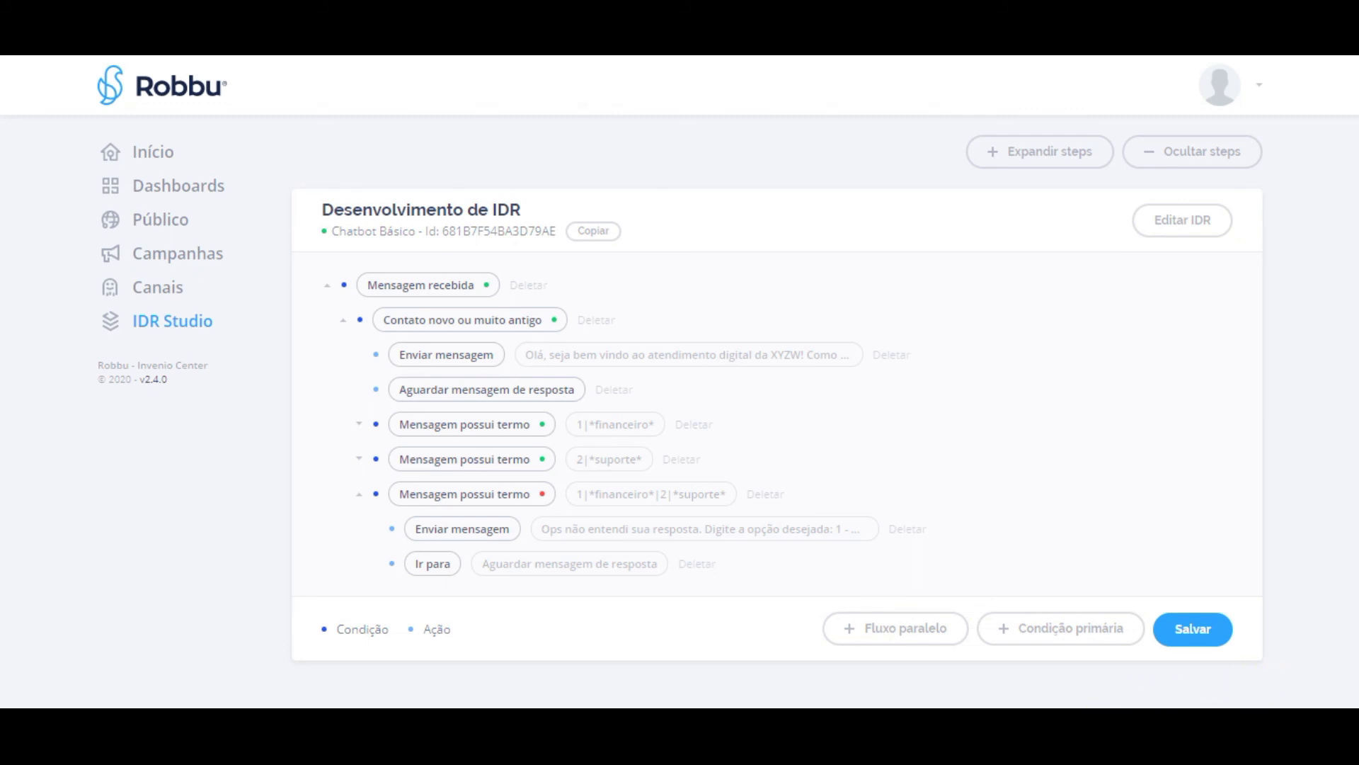
Copy the Id of the Chatbot Básico flow.
double_click(503, 231)
key(ctrl+c)
click(595, 235)
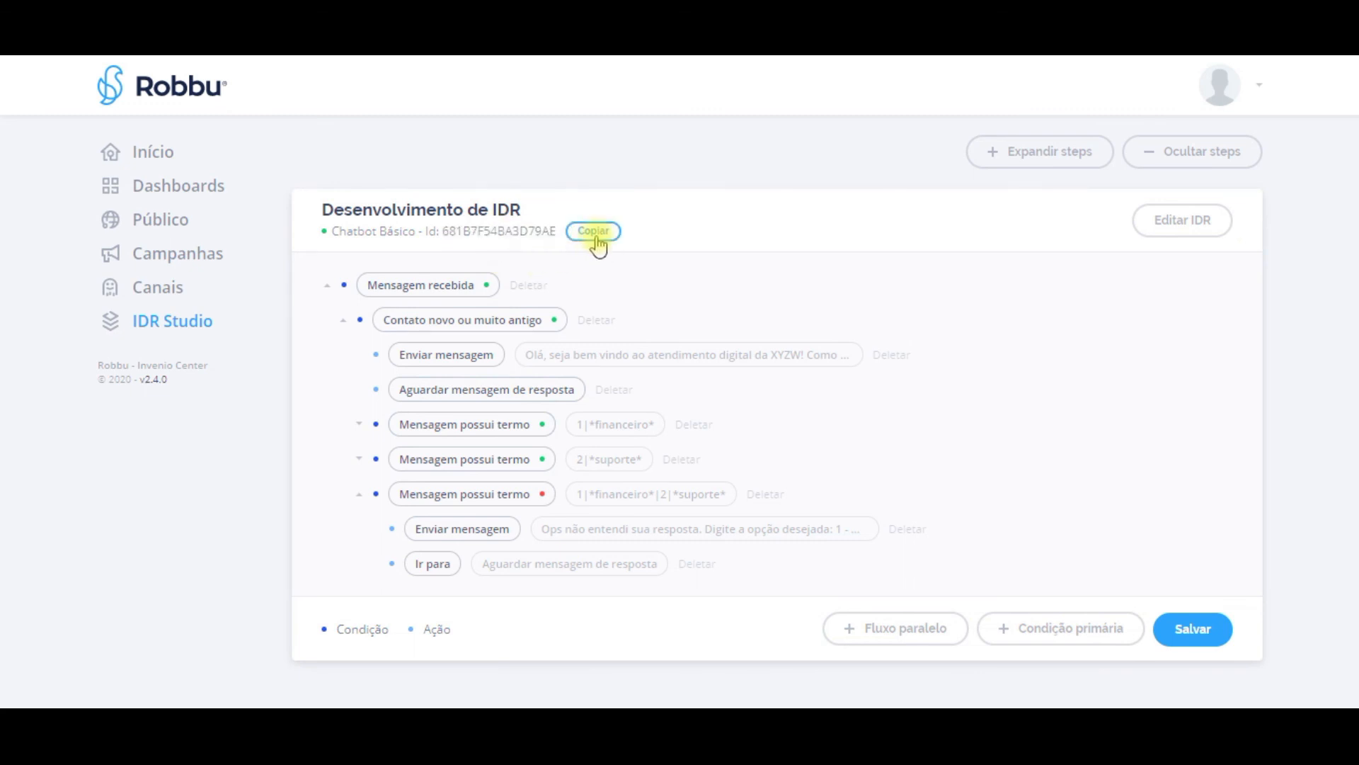
click(594, 234)
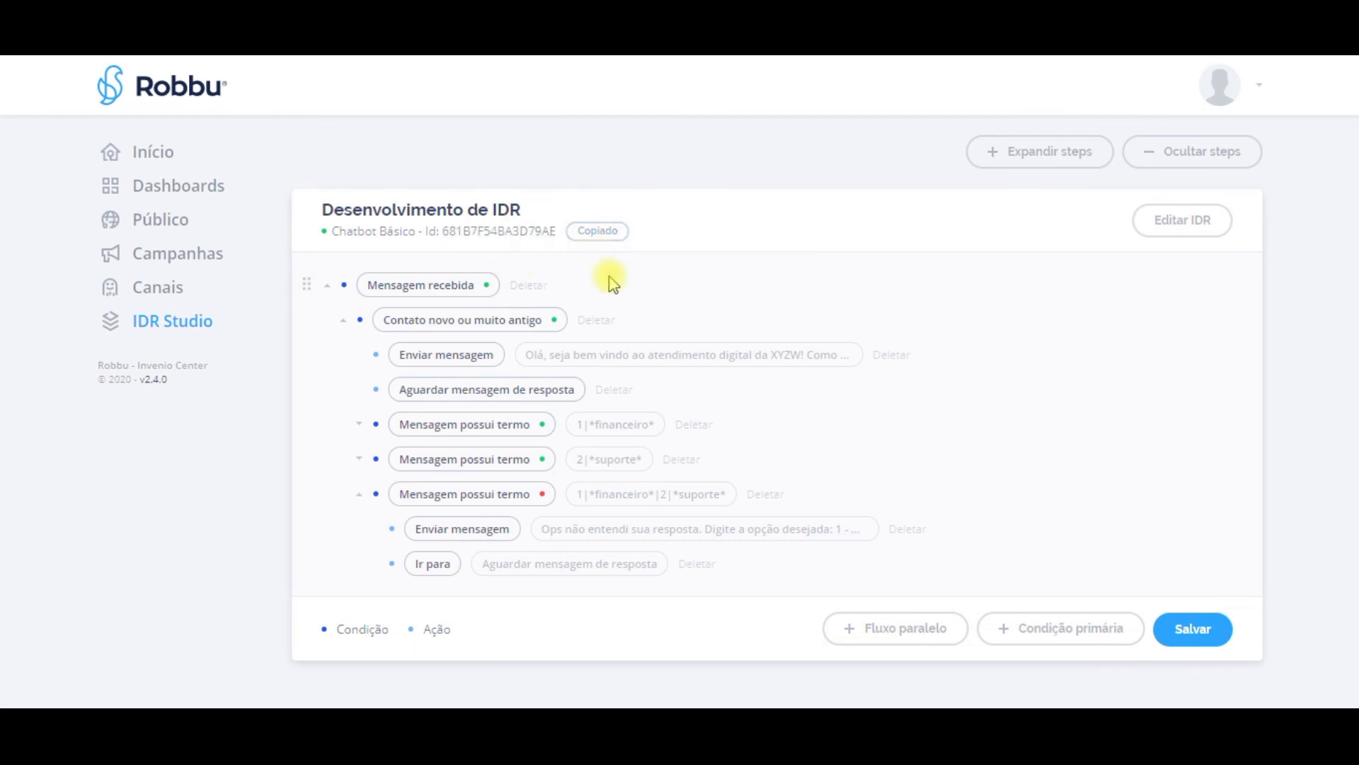
Paste the copied flow Id as the Id do fluxo of the Ir para action.
click(435, 563)
click(618, 331)
key(ctrl+v)
double_click(533, 331)
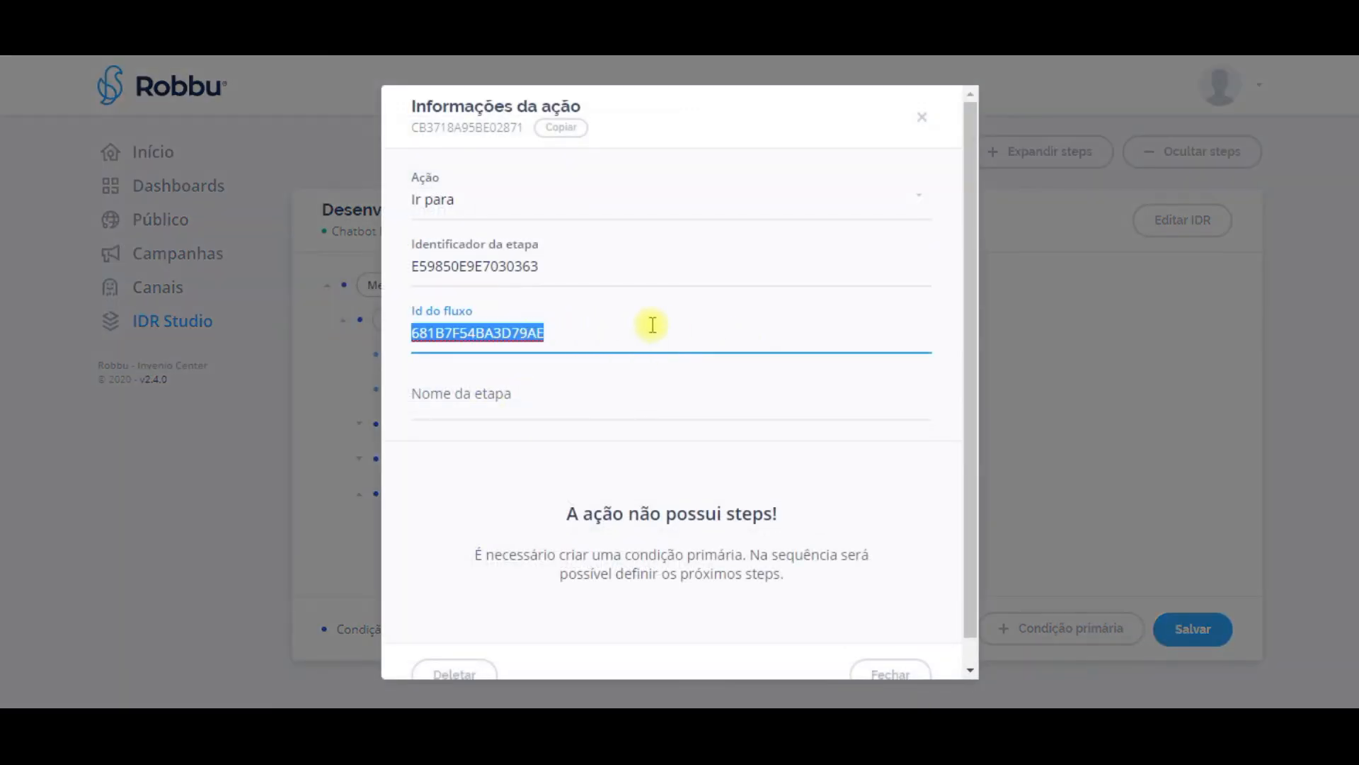
click(788, 342)
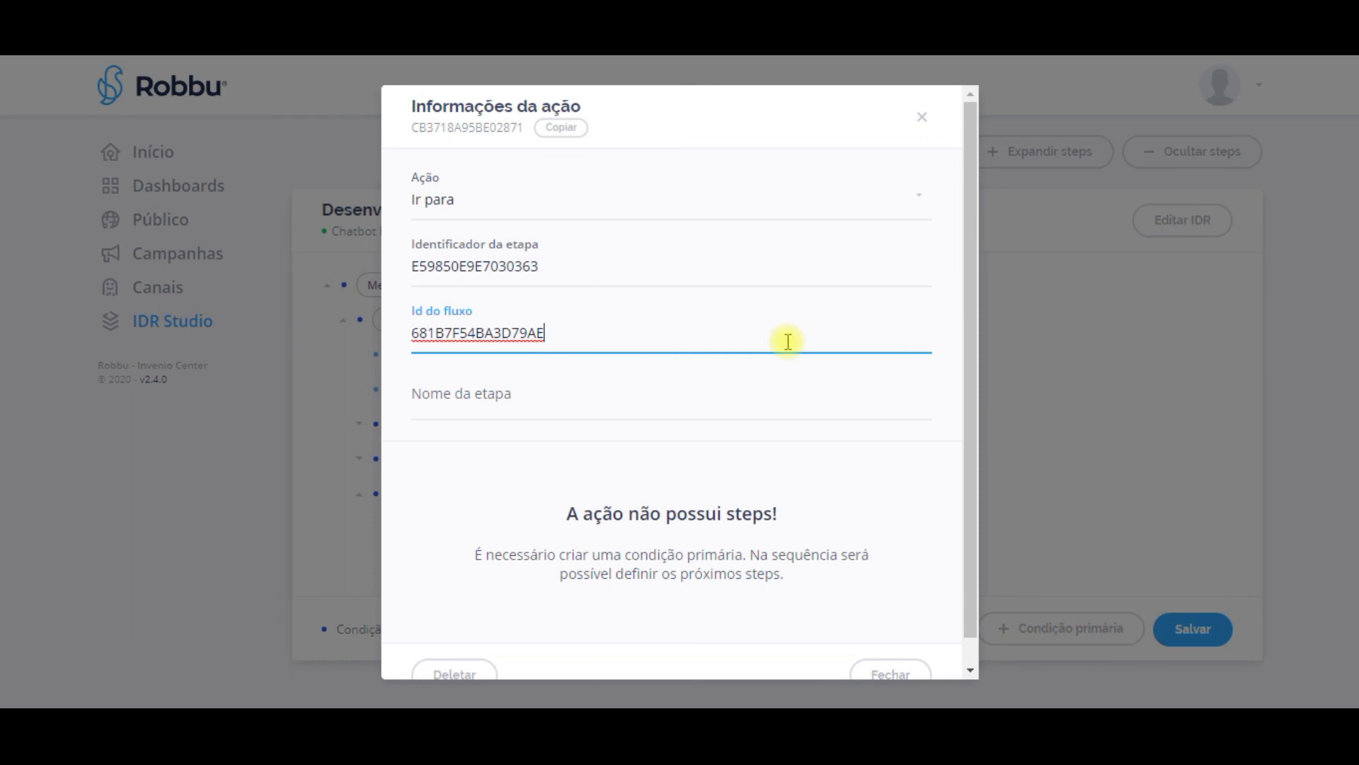
Clear the Id do fluxo of the Ir para action, keep its Identificador da etapa and return to the flow.
key(ctrl+a)
key(BackSpace)
double_click(522, 264)
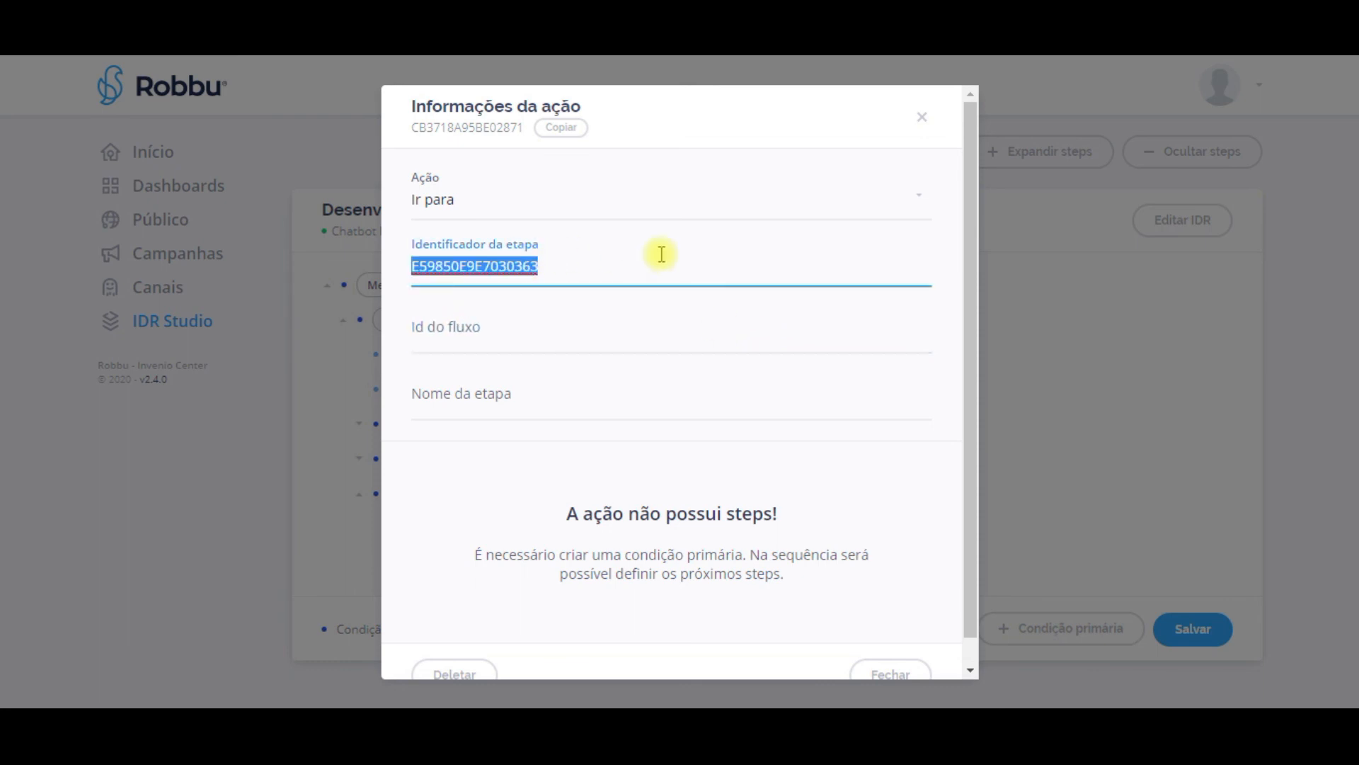
click(922, 118)
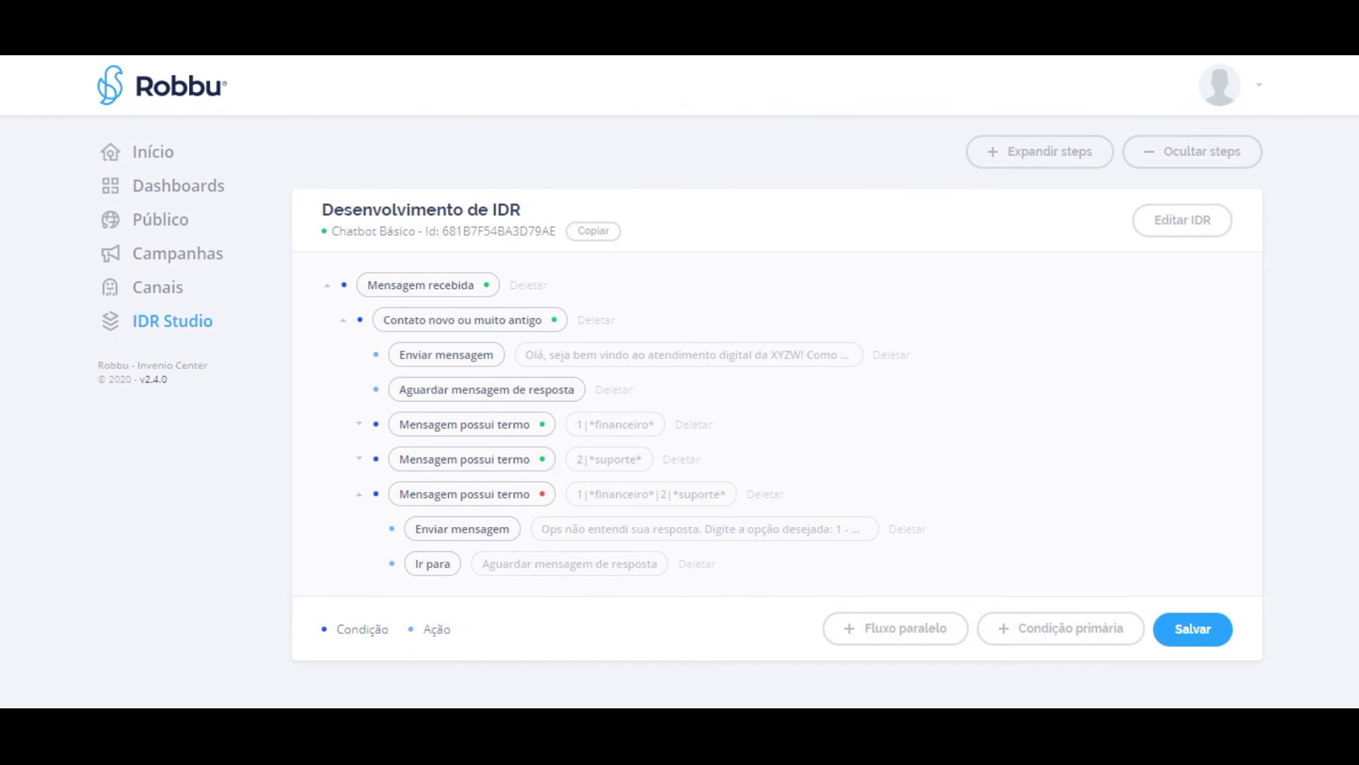
Review the welcome message and the actions inside each of the three Mensagem possui termo conditions.
click(359, 493)
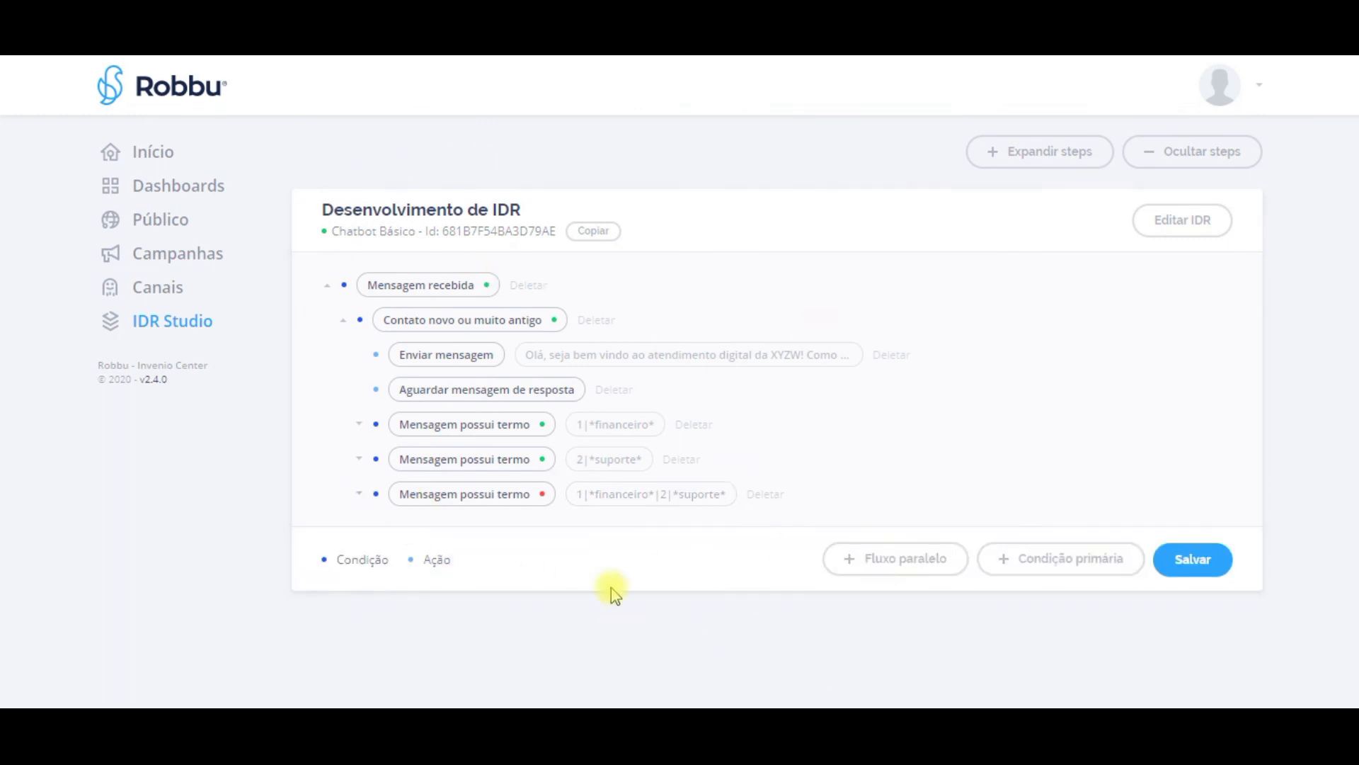
click(476, 354)
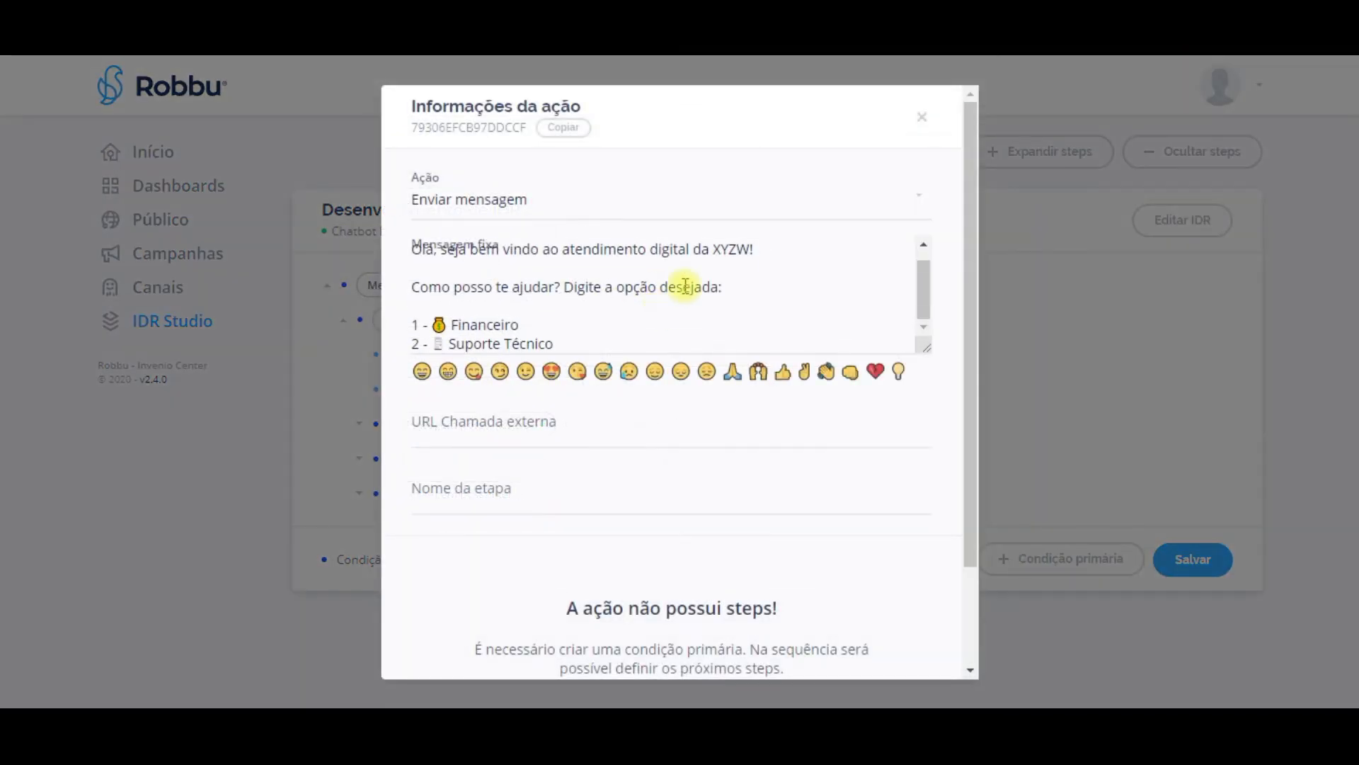
click(921, 118)
click(359, 423)
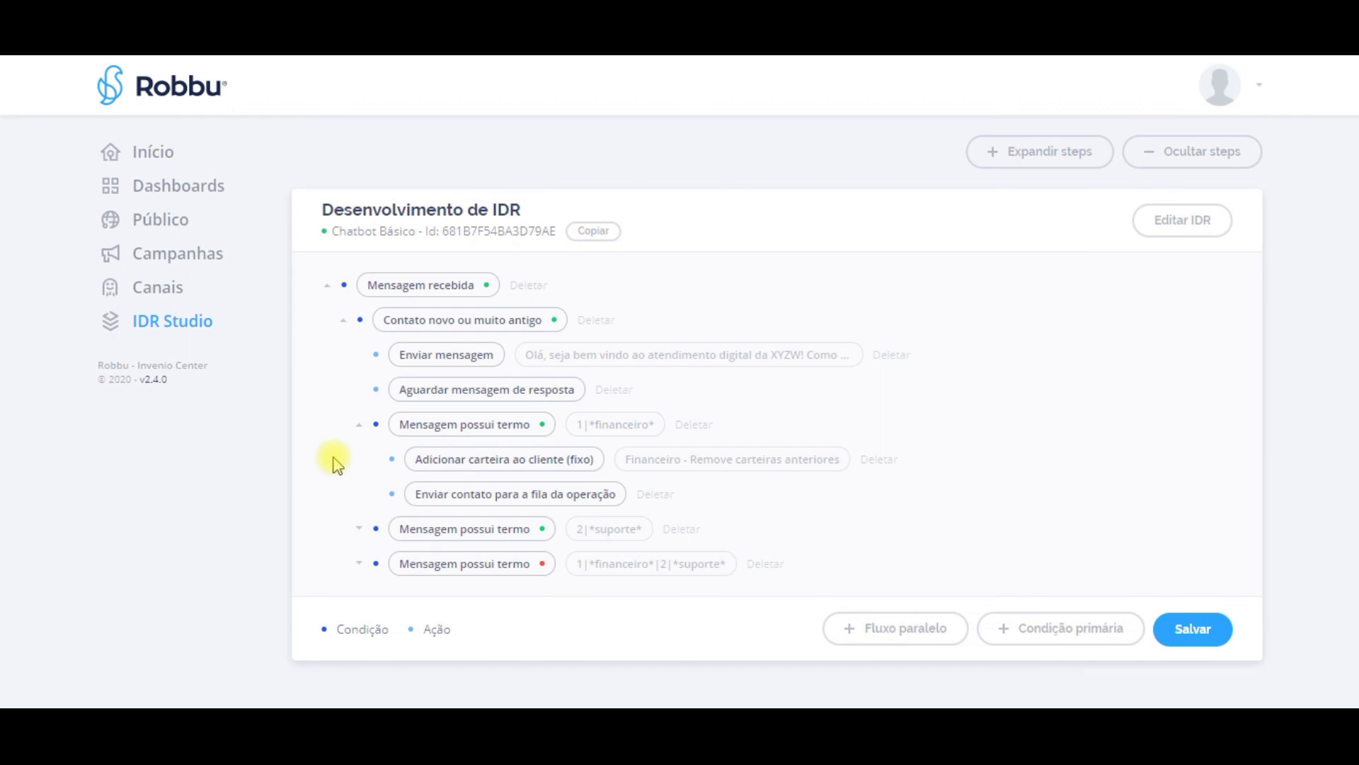
click(359, 424)
click(358, 459)
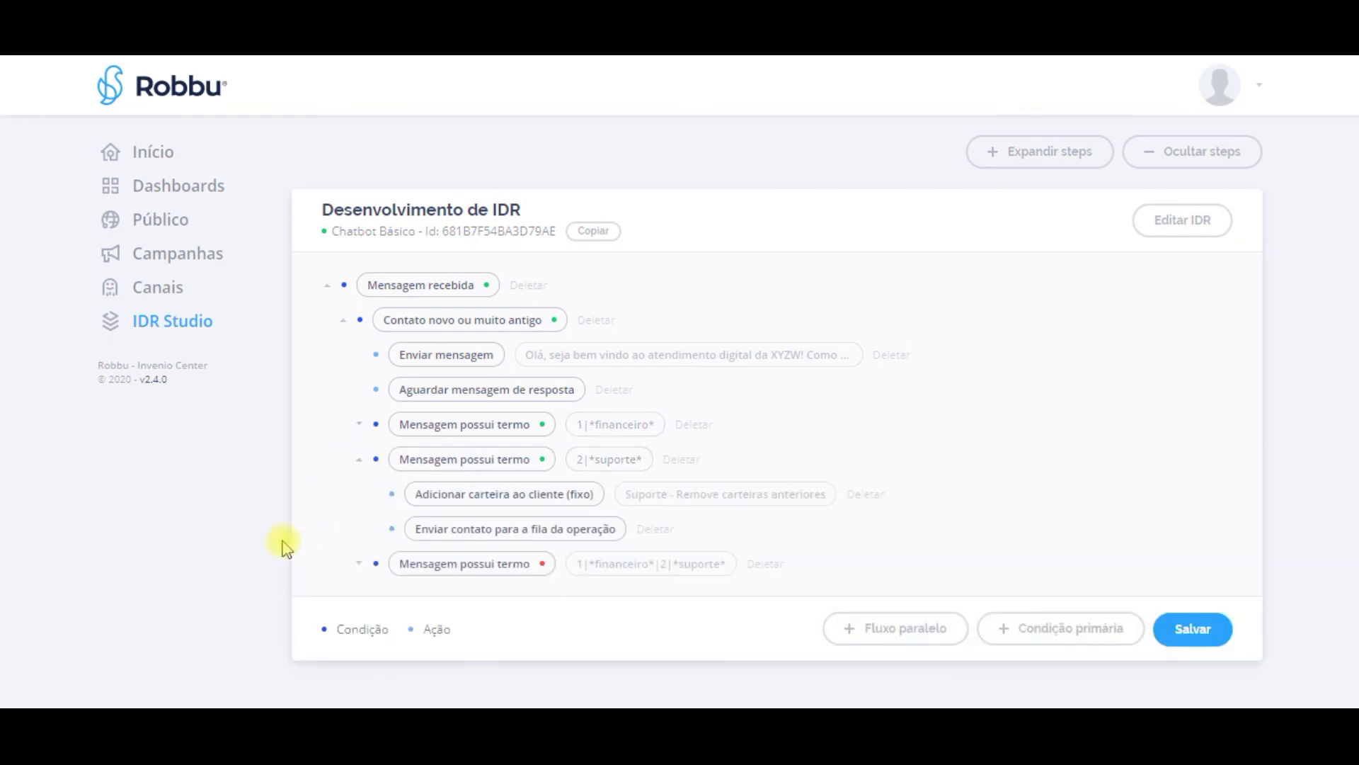
click(359, 458)
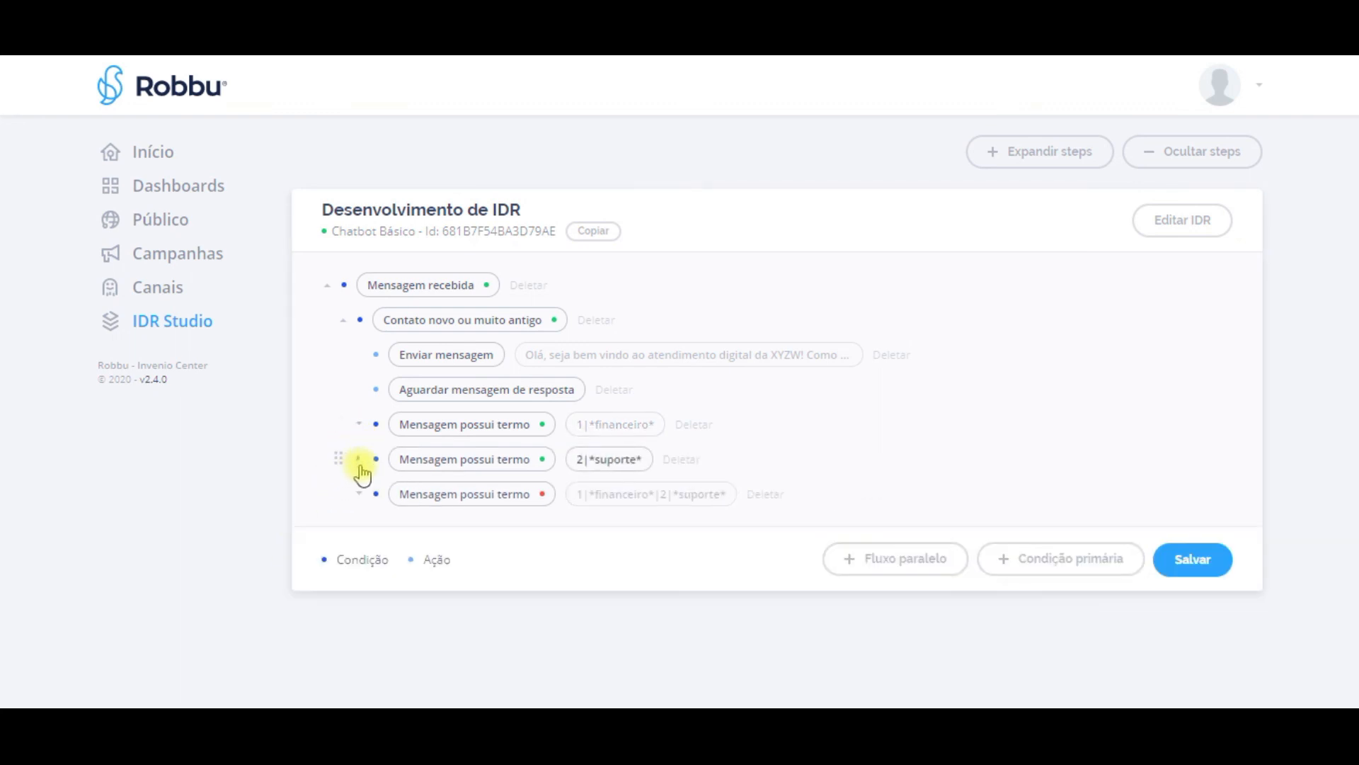
click(359, 493)
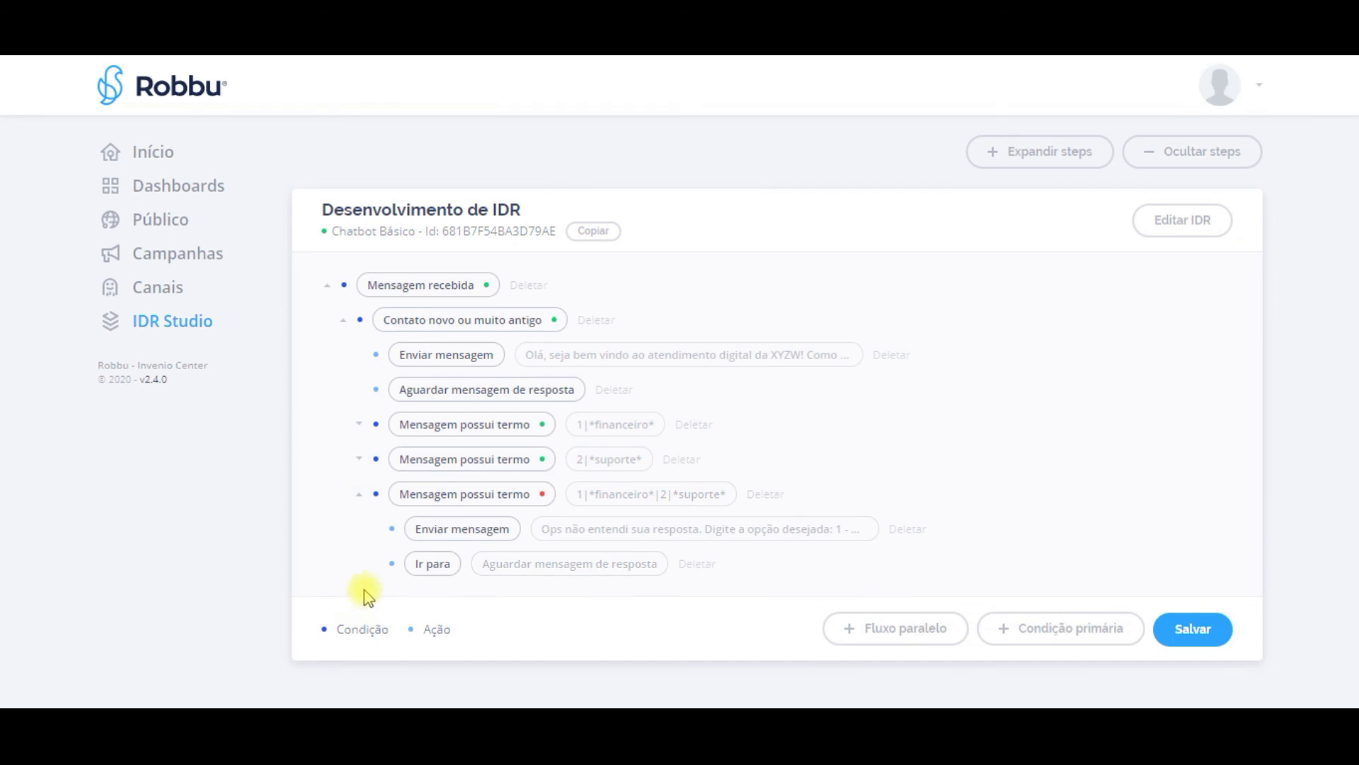
click(359, 495)
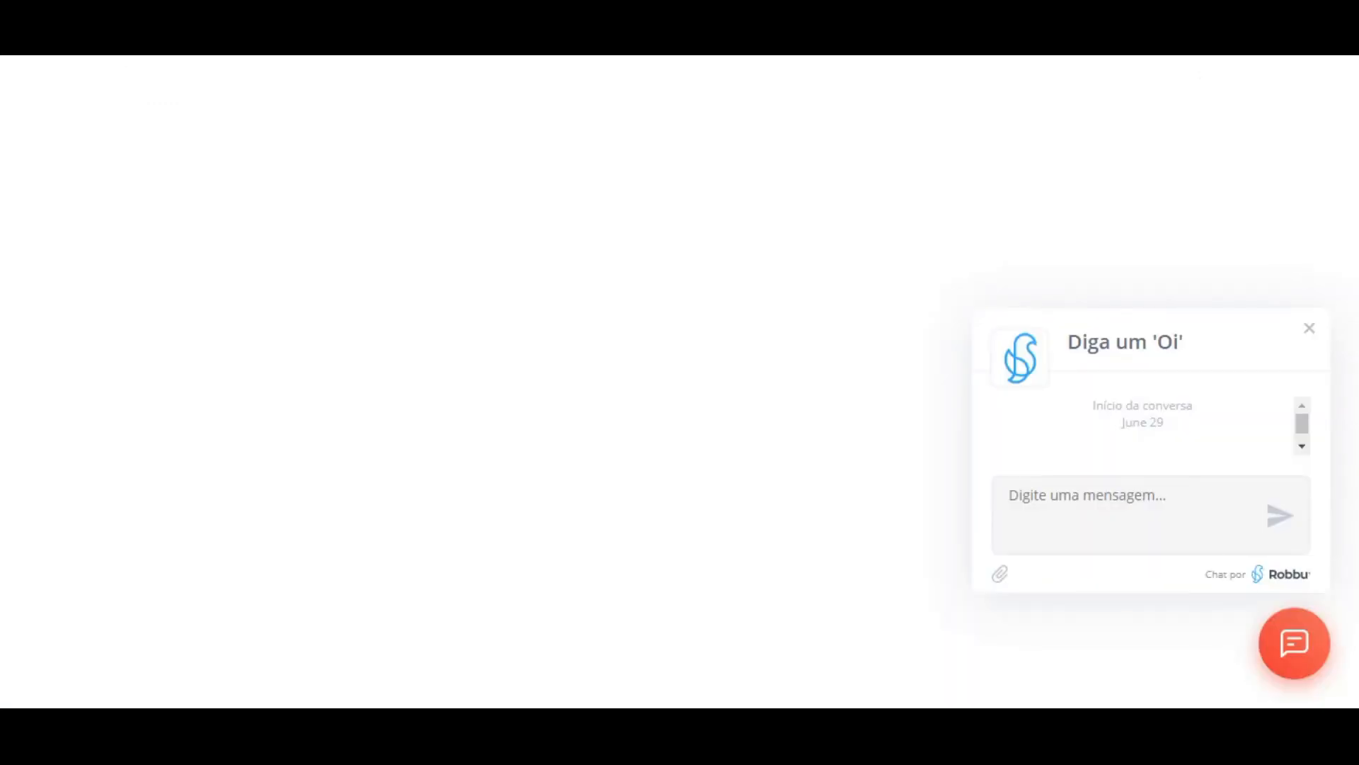
In the website chat widget, send "Olá" and answer the chatbot with the unrecognised text "casdcasecfa".
text(Olá)
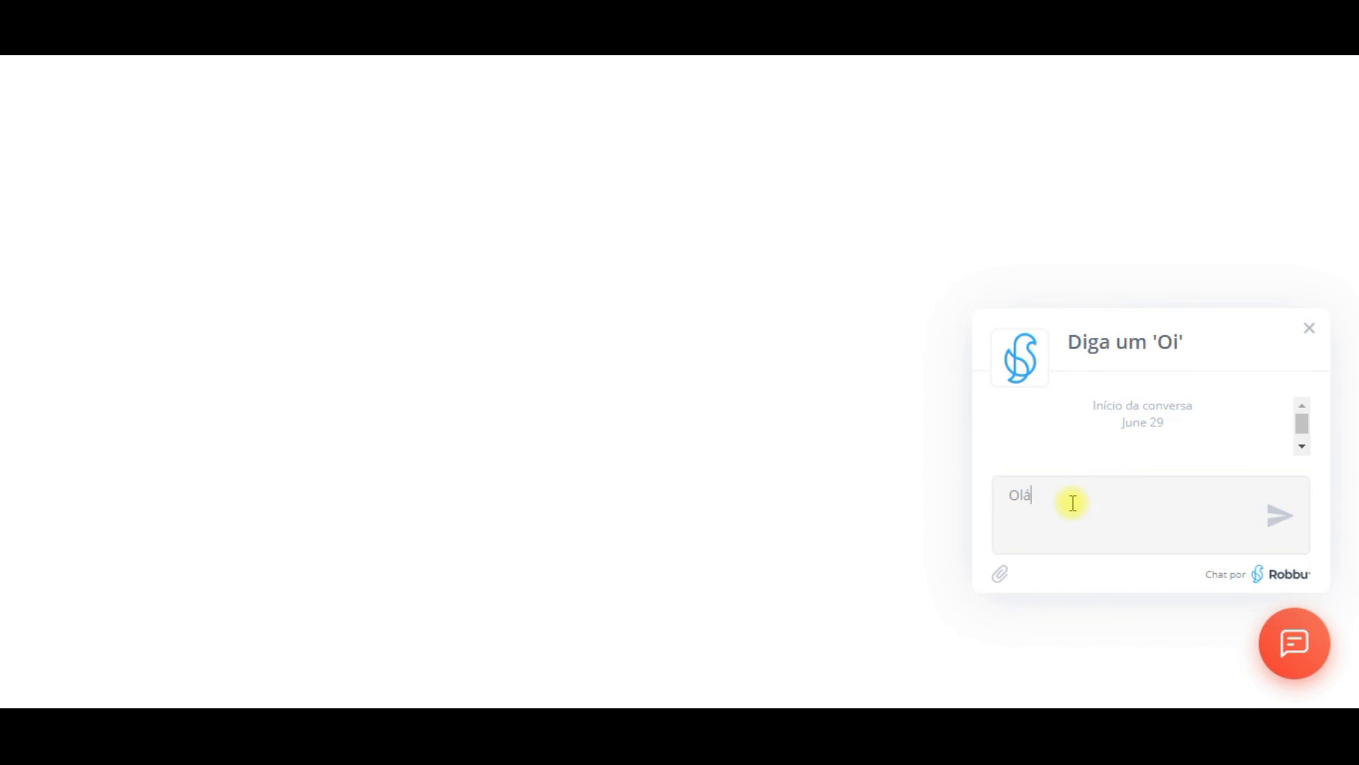
key(Return)
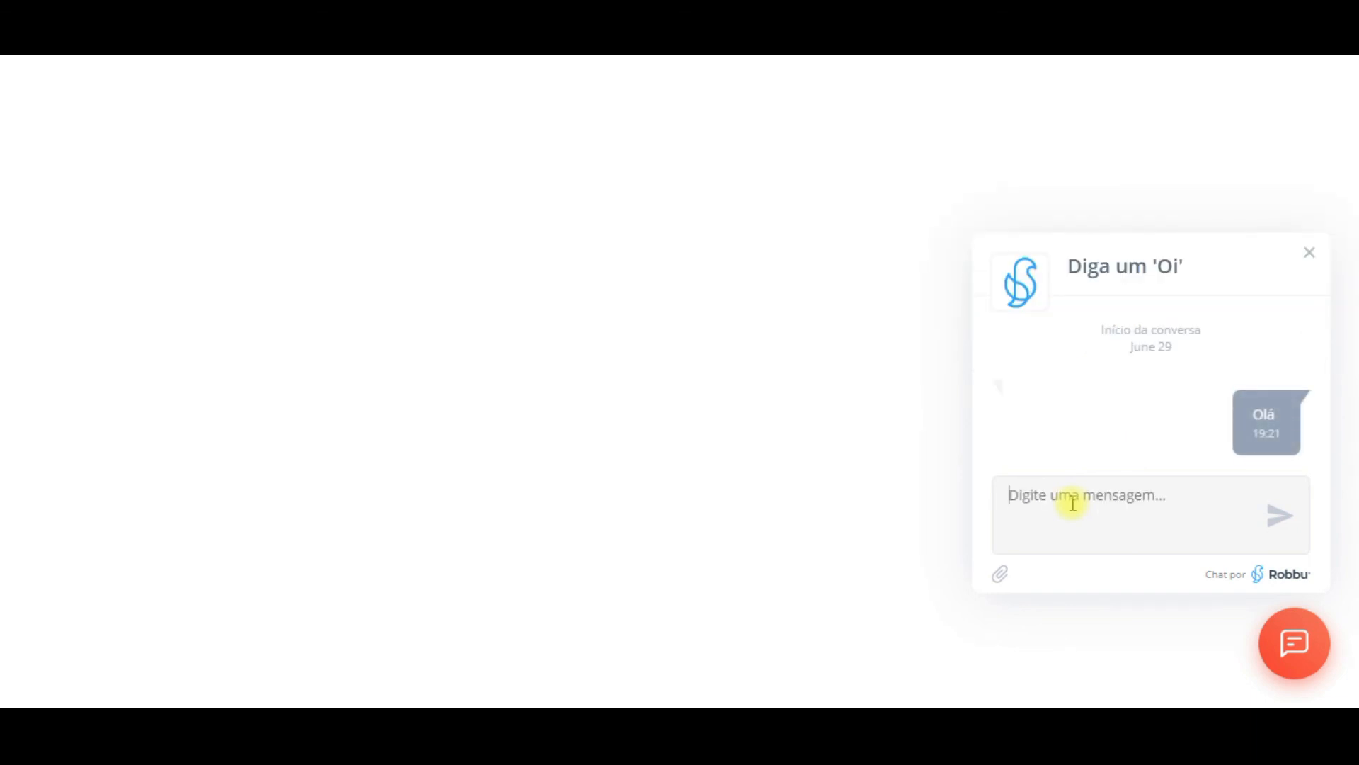
text(casdcasecfa)
key(Return)
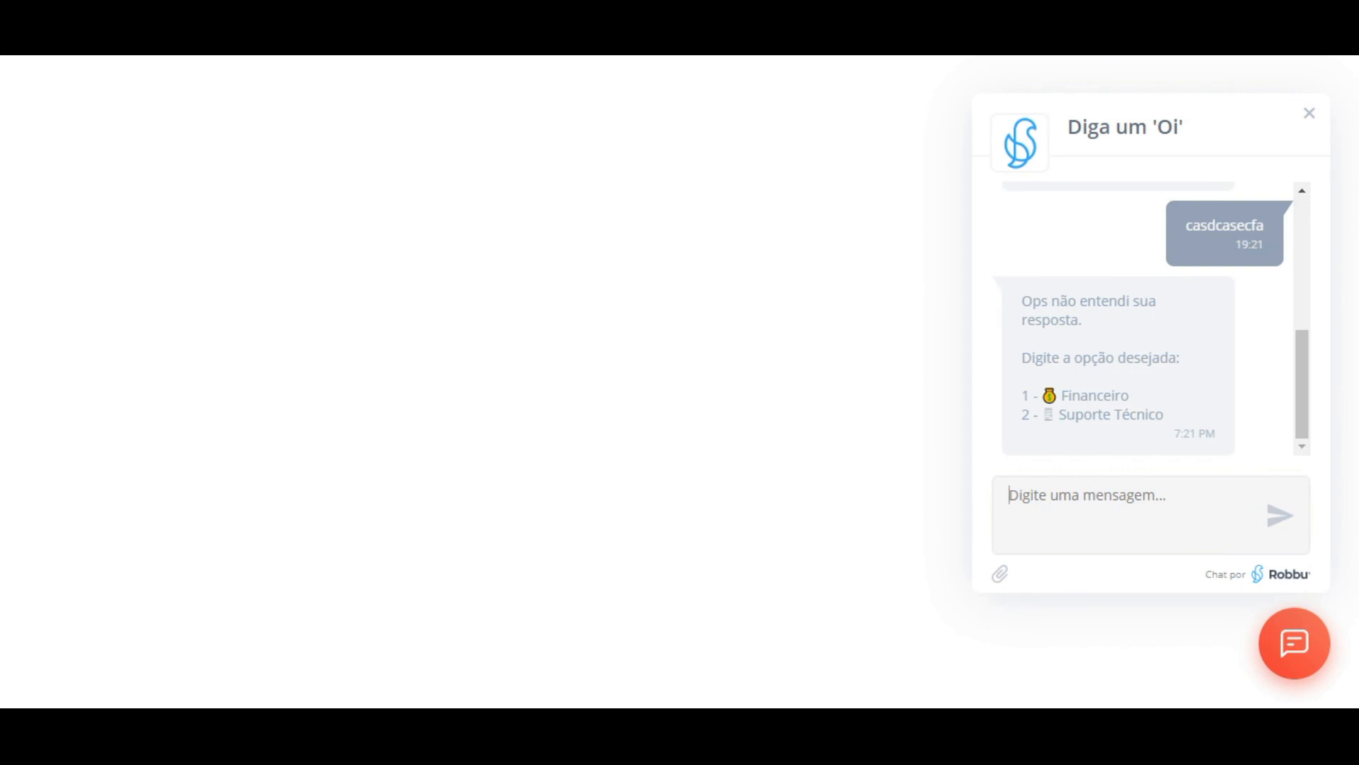
Send the chatbot the replies "quero a opção 2" and "quero a opção suporte".
text(quero a opção )
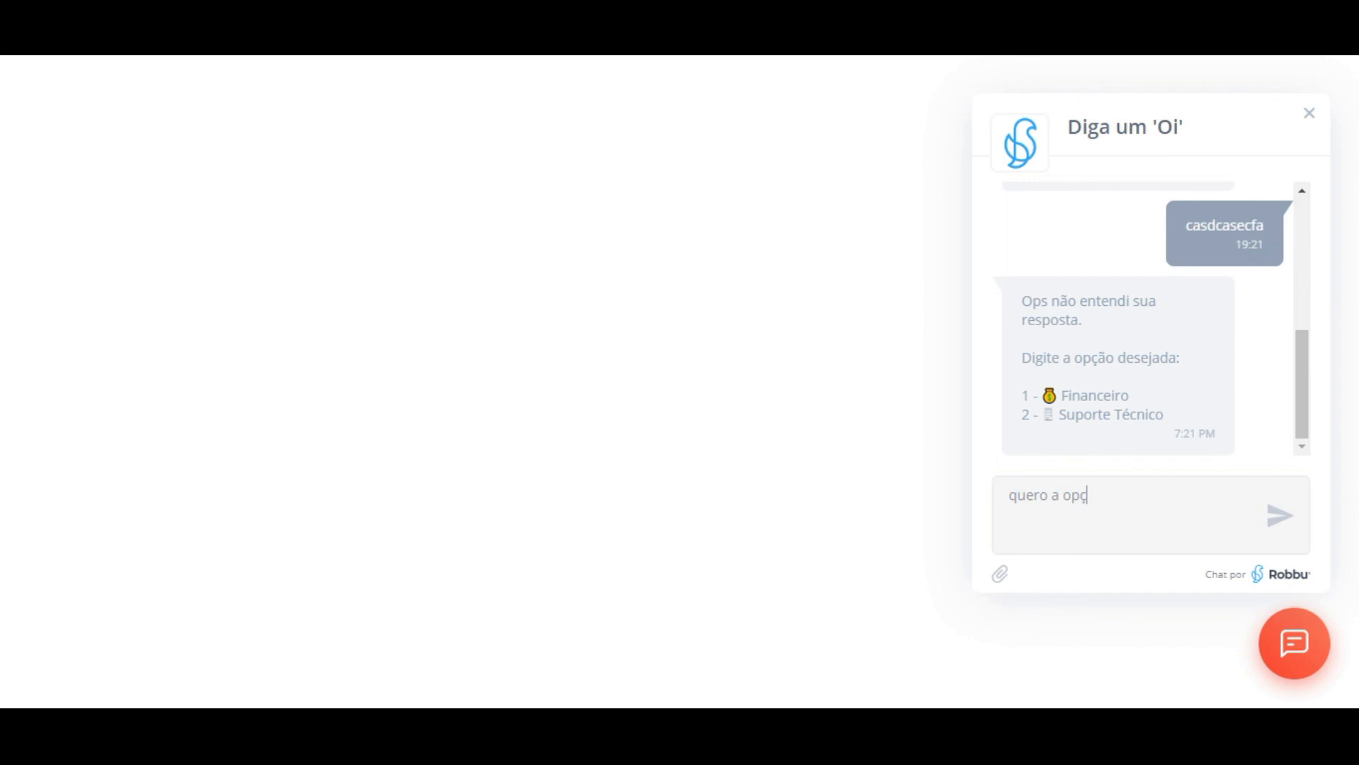
text(2)
key(Return)
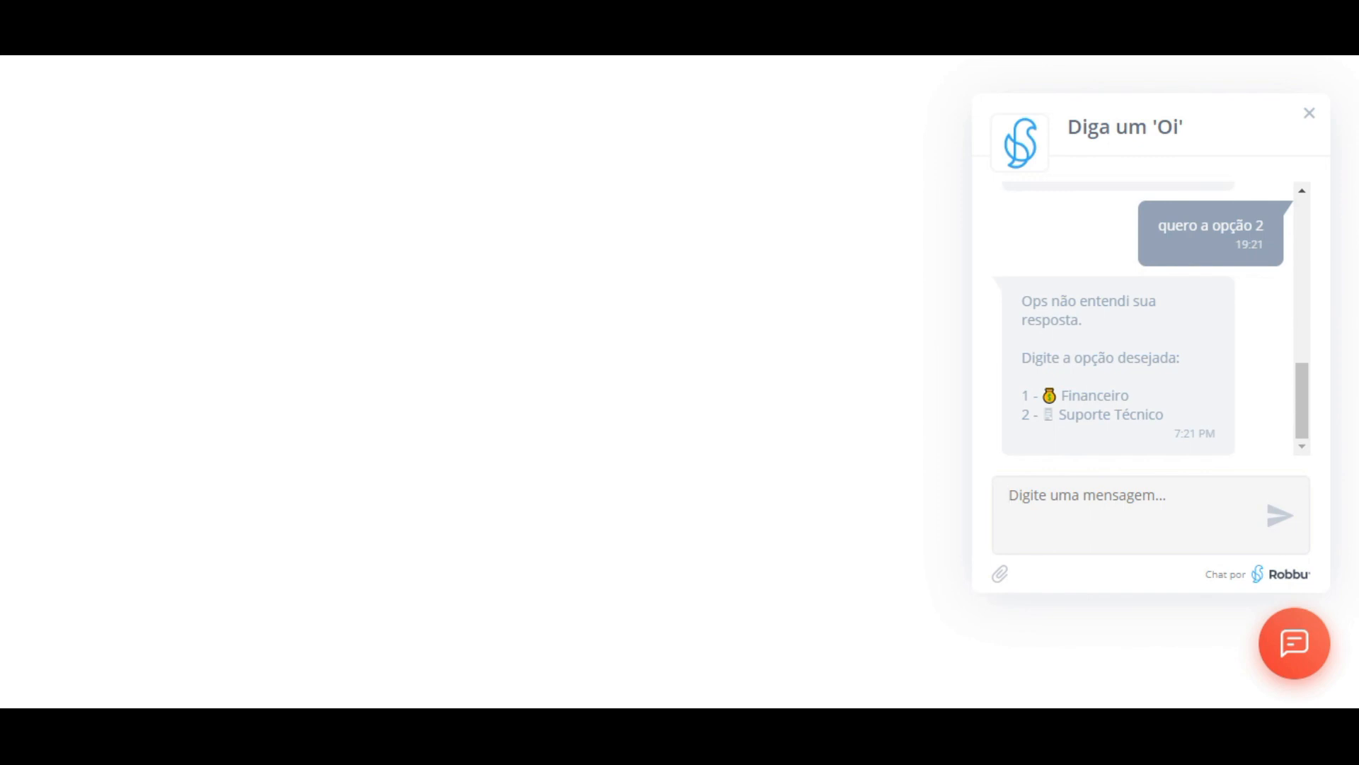
text(quer)
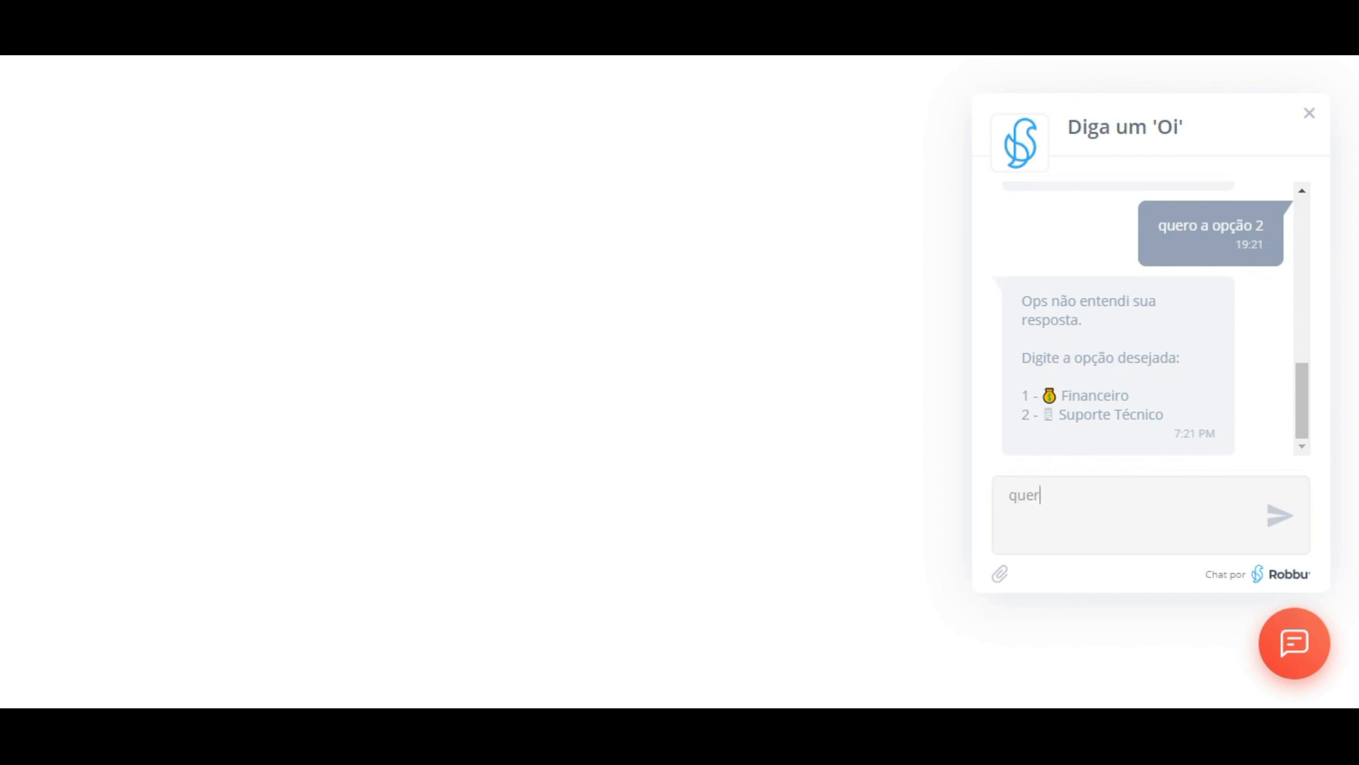
text(o a opção suporte)
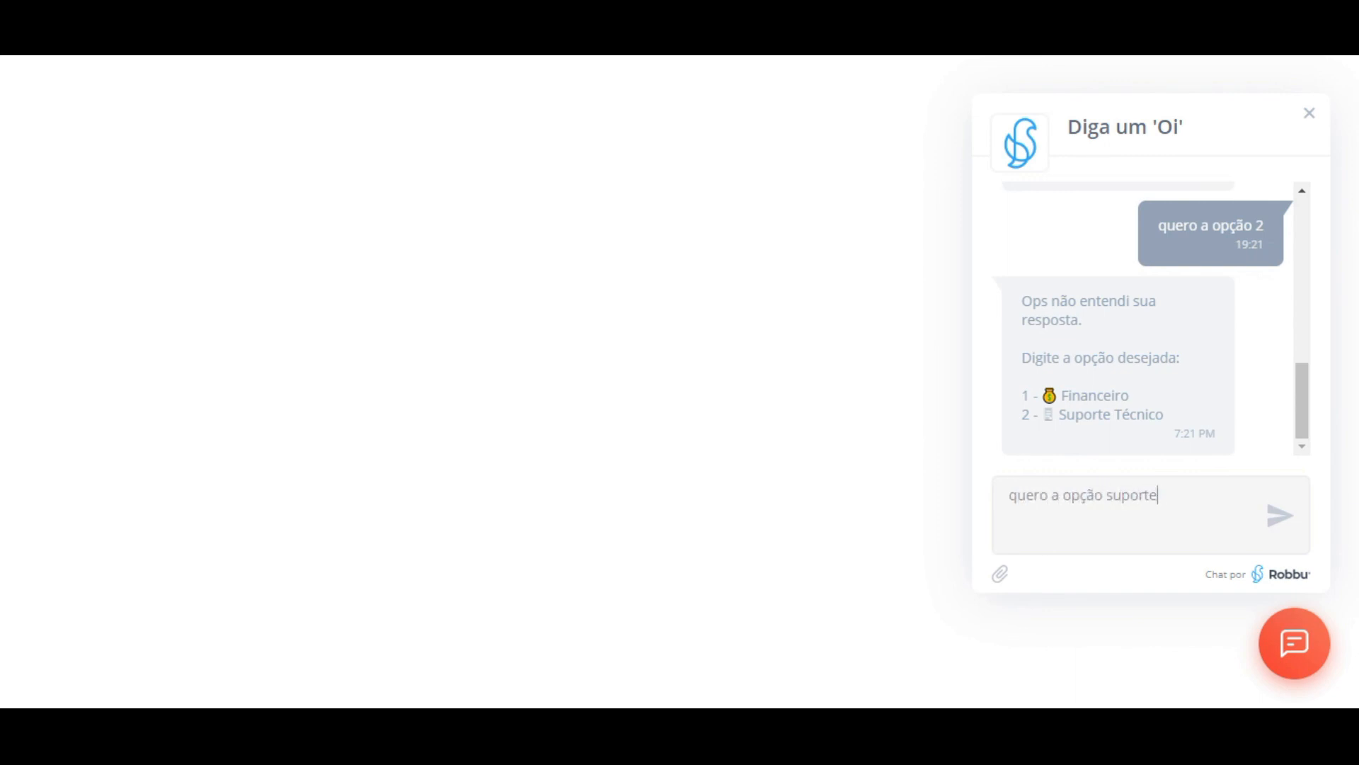
key(Return)
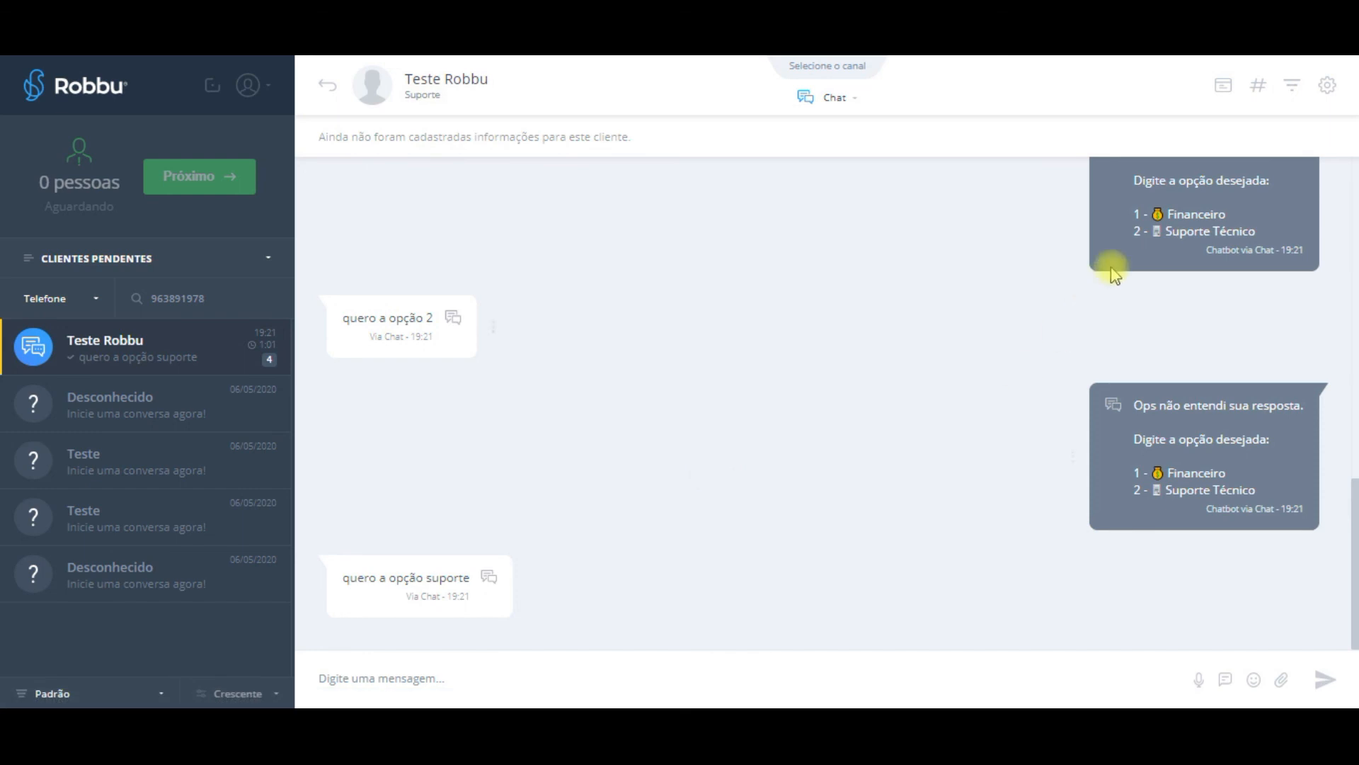
In the operator panel, review the test contact's conversation, comparing the customer's replies with the chatbot's answers.
scroll(1171, 183, up, 1)
drag(350, 414, 389, 417)
scroll(1234, 484, down, 1)
drag(1134, 405, 1205, 450)
drag(358, 579, 387, 579)
click(443, 192)
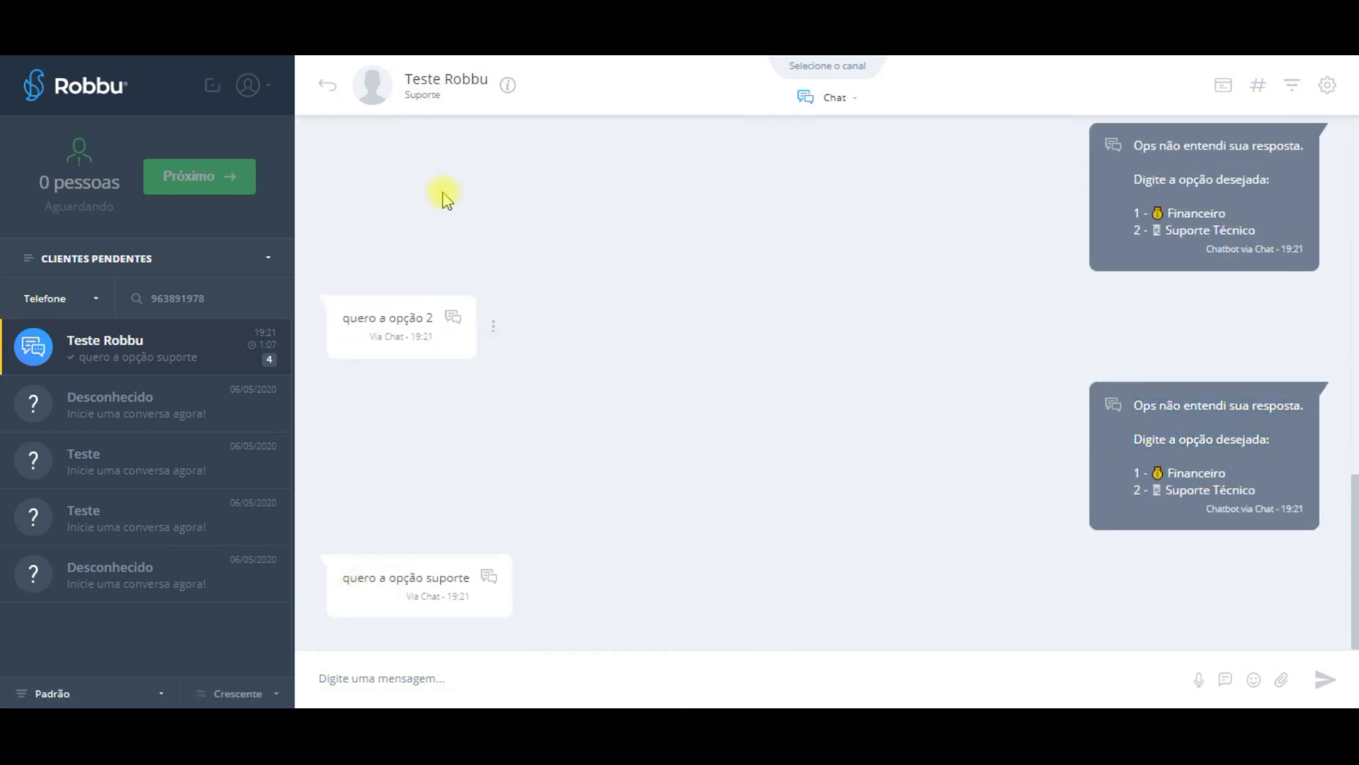